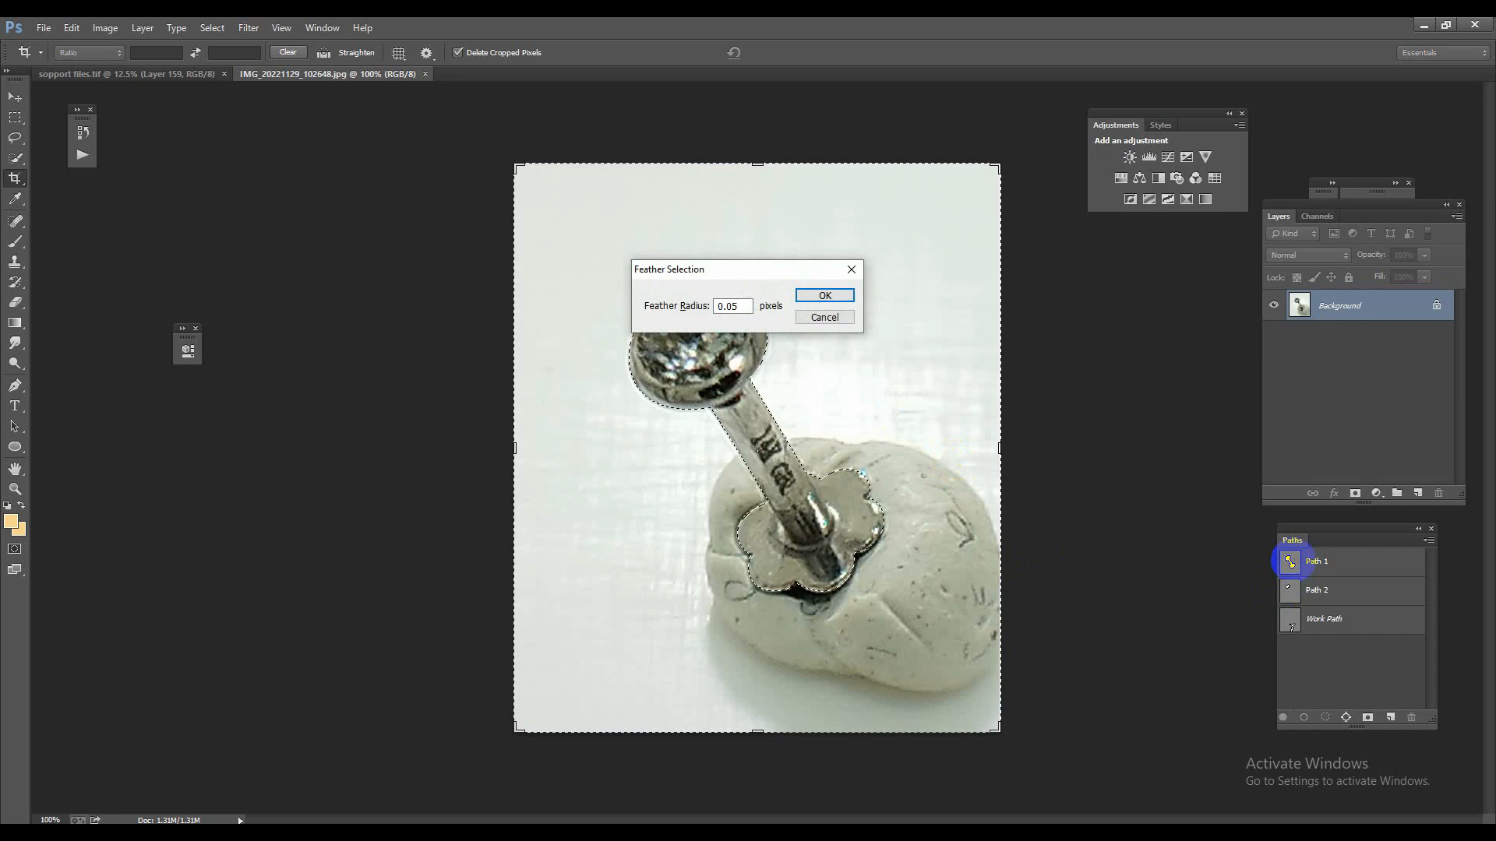
Copy the feathered selection of the stud to a new layer, duplicate that layer, and fill the lower copy with white.
key(ctrl+j)
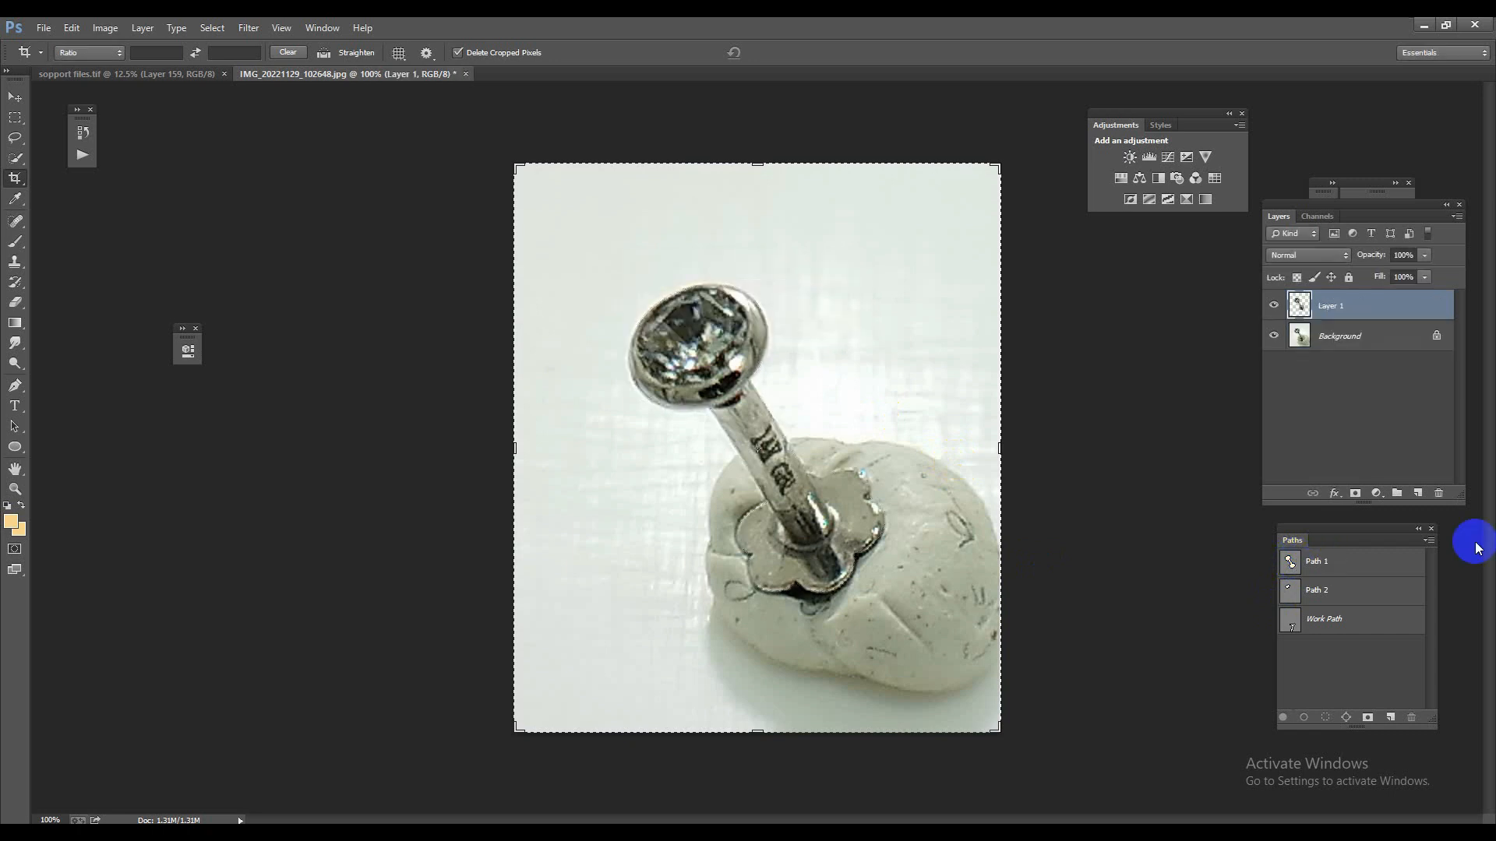
key(ctrl+j)
click(1345, 336)
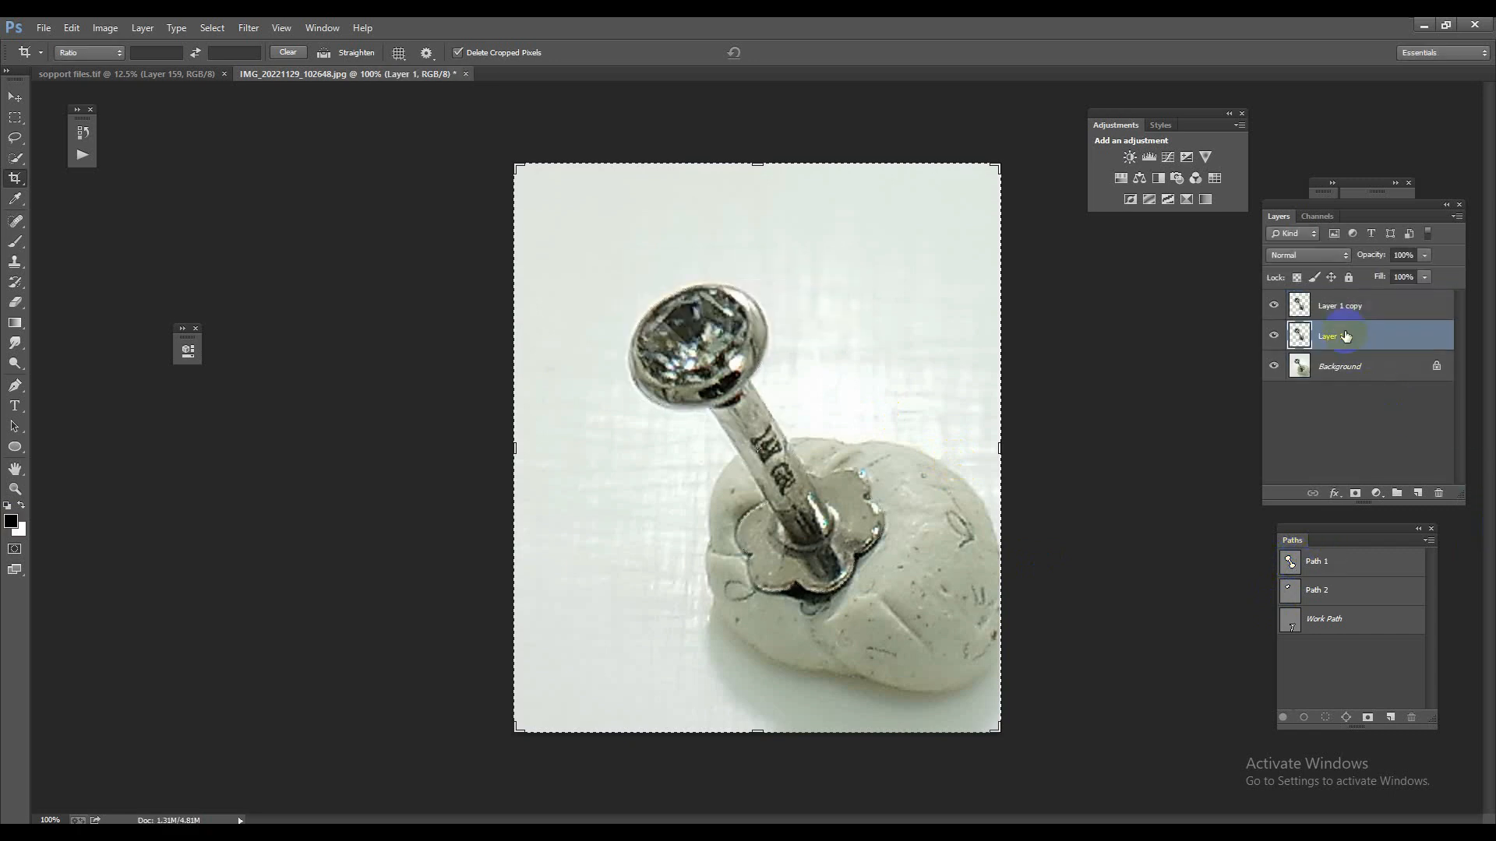
key(ctrl+BackSpace)
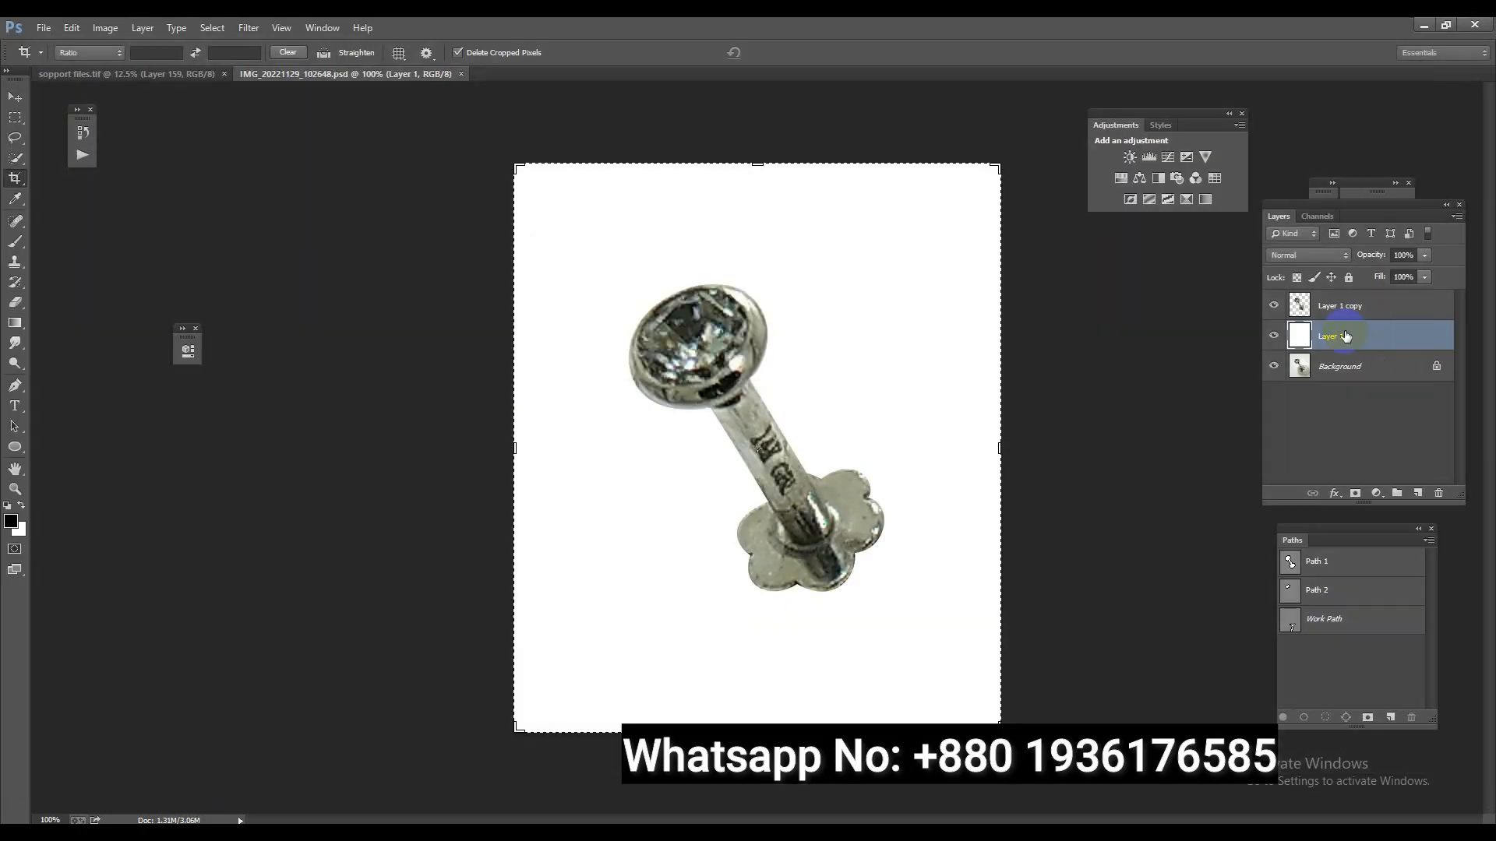
scroll(753, 516, up, 5)
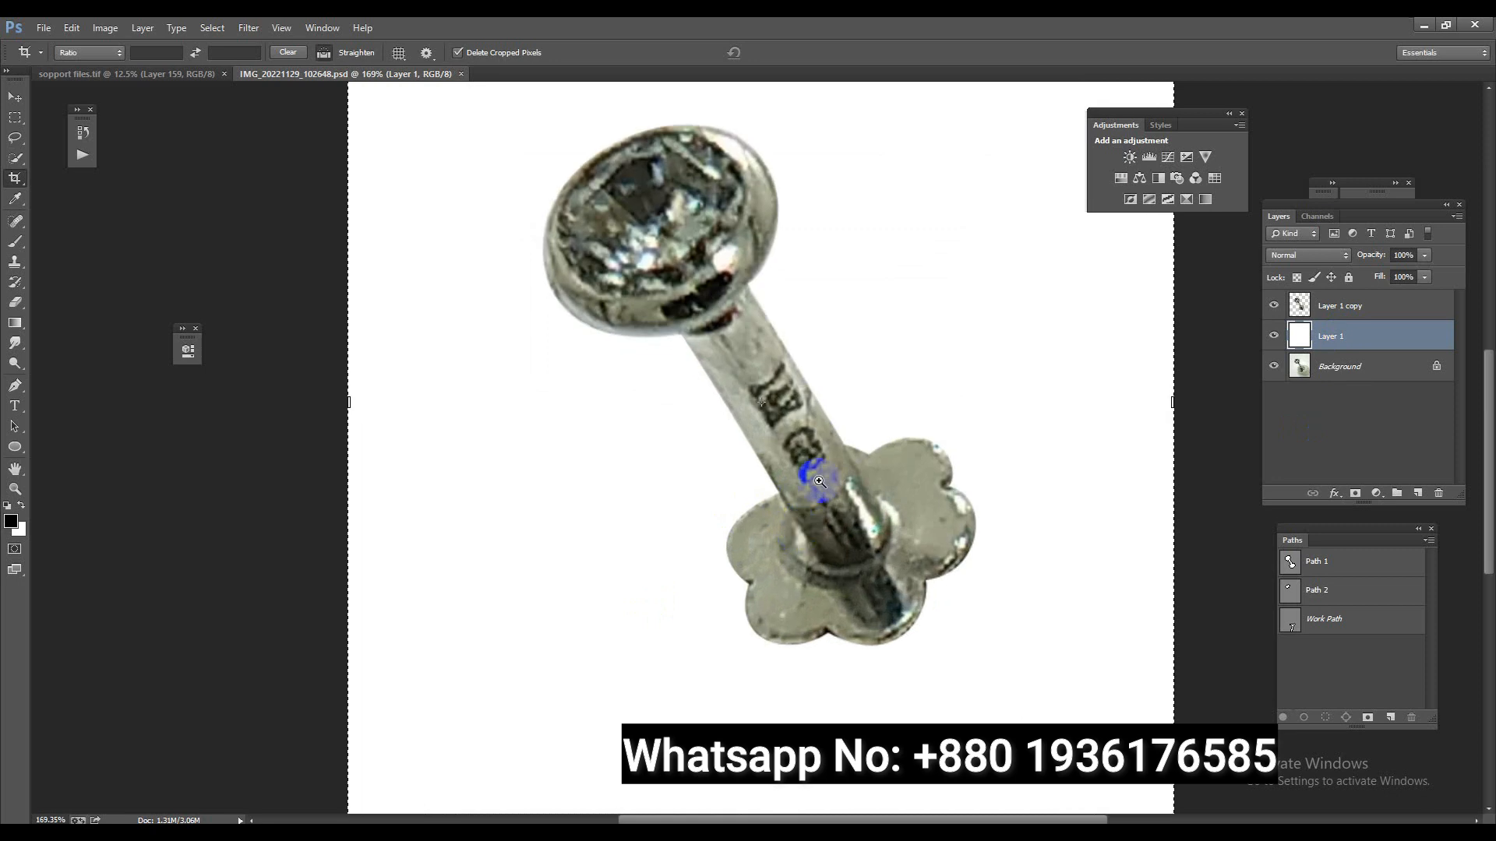
scroll(857, 434, down, 1)
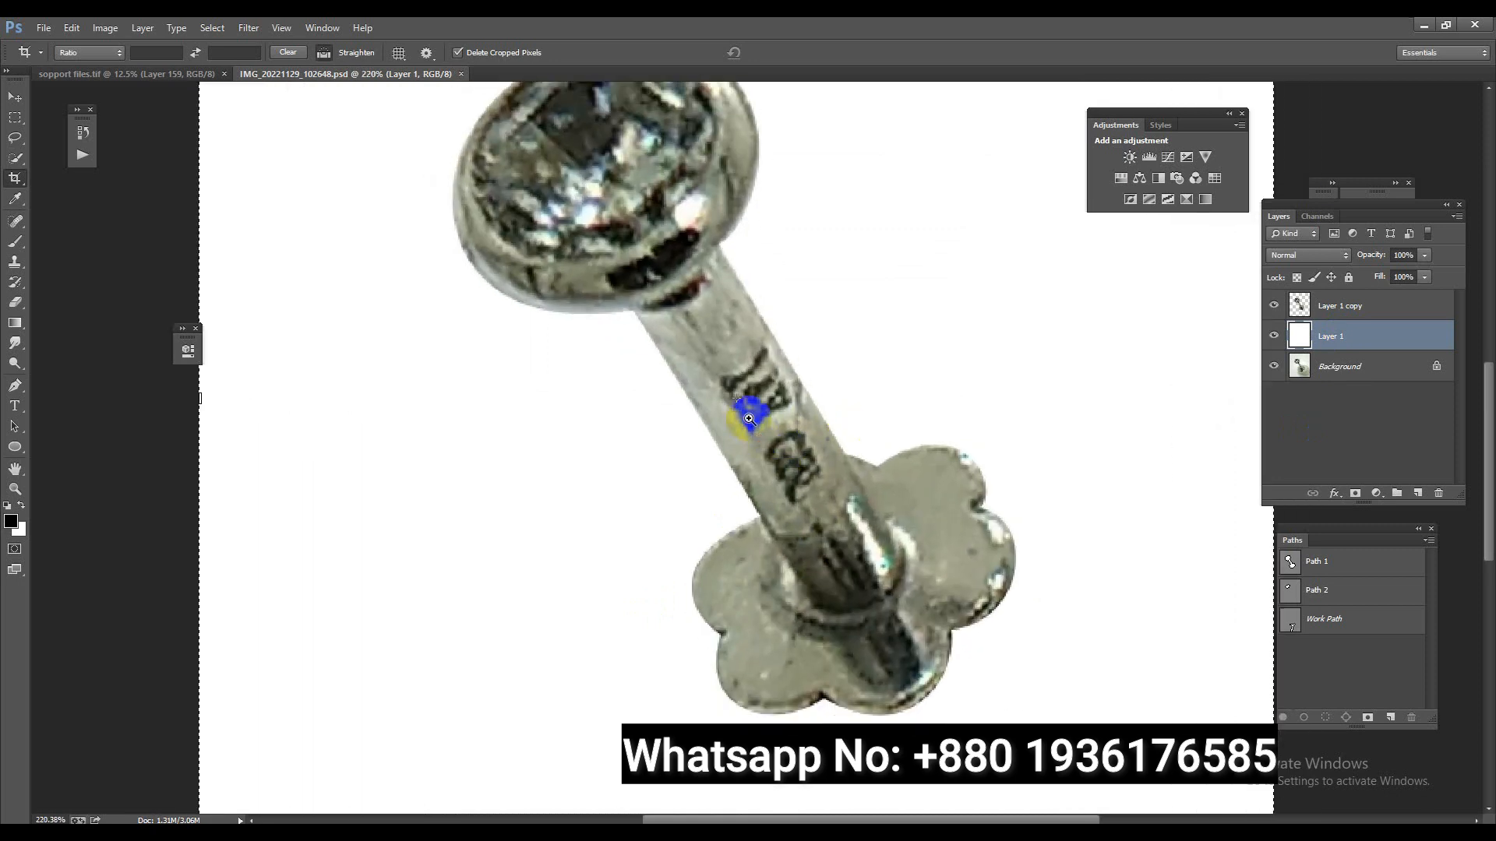
Copy the round diamond from the sopport files.tif document and paste it above Layer 1 copy in the stud image.
click(1328, 305)
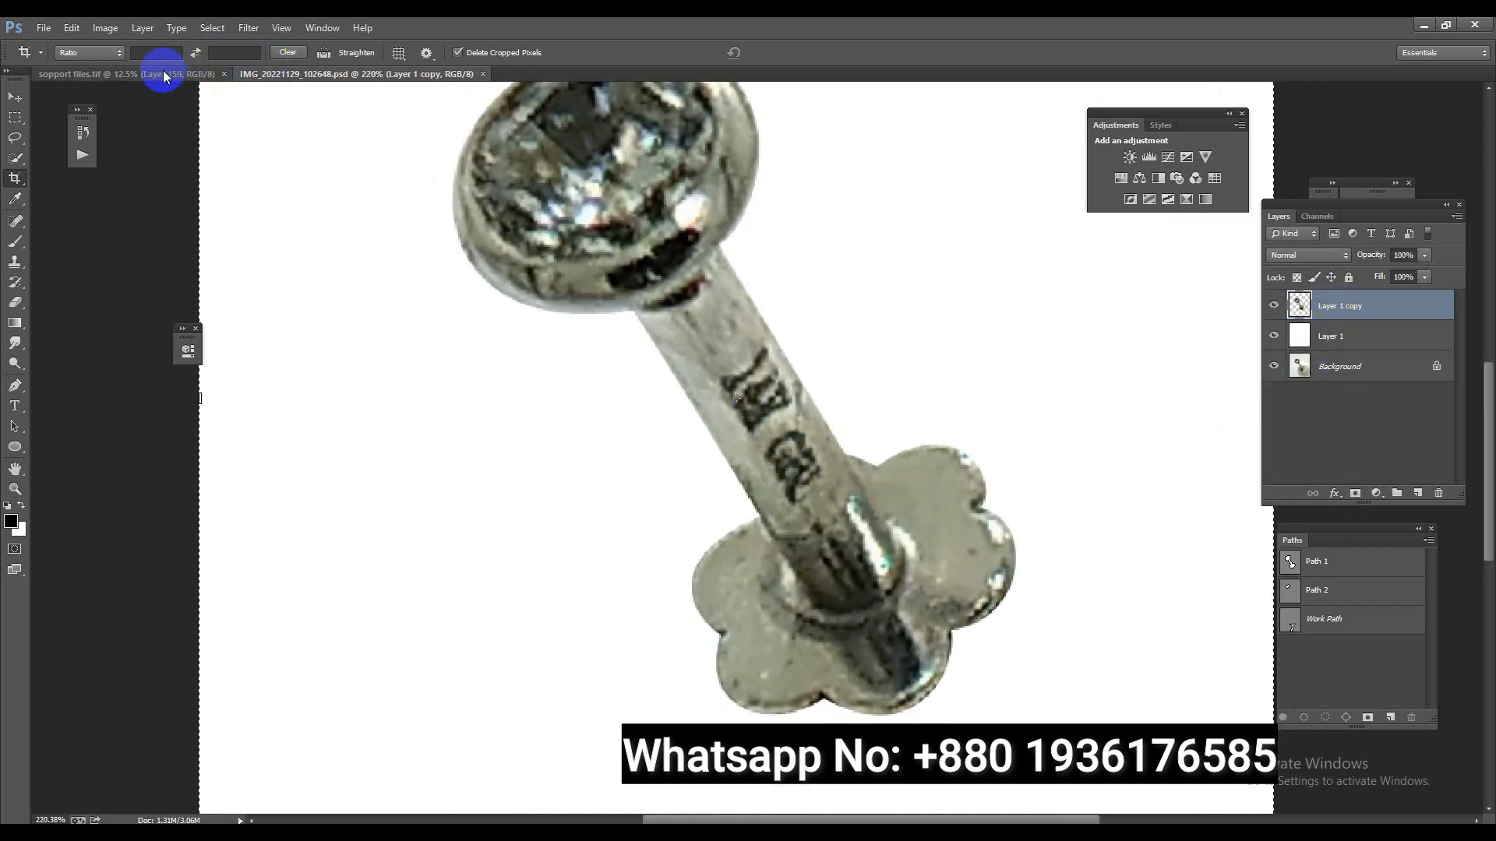
click(93, 74)
click(15, 96)
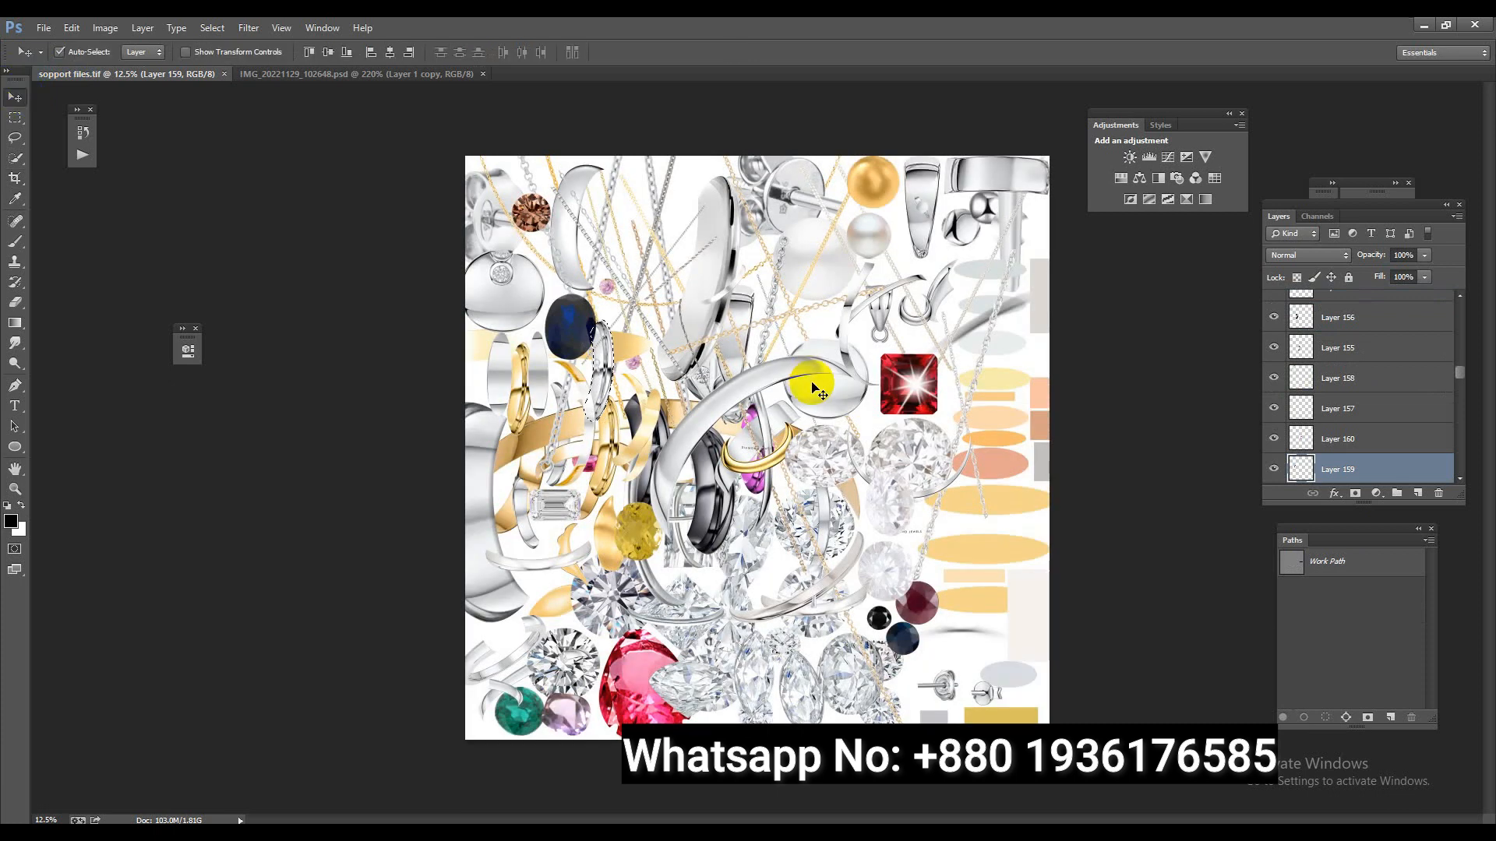
click(809, 511)
ctrl+click(1298, 469)
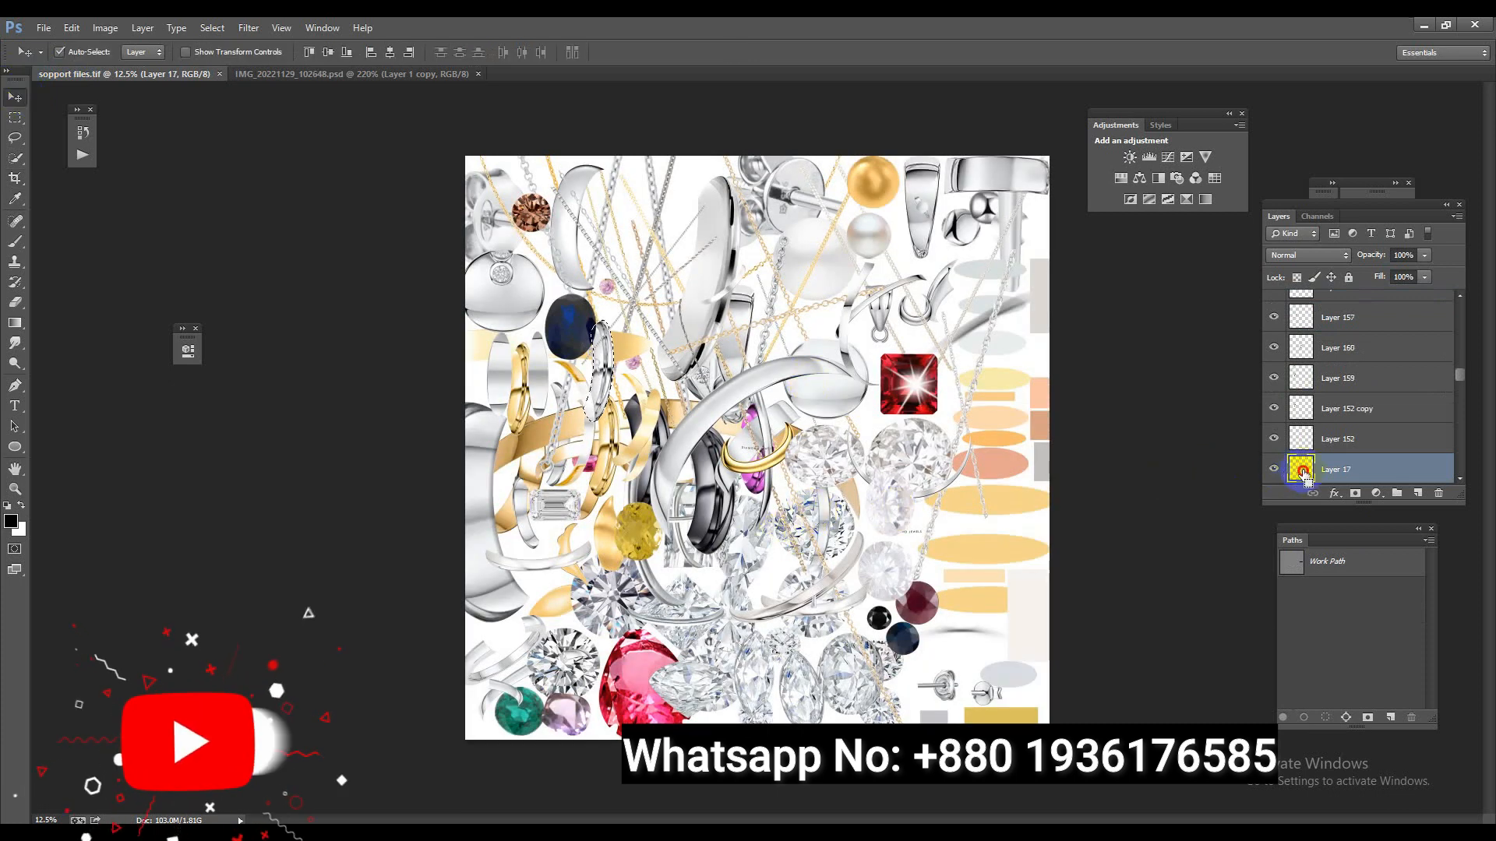
click(368, 73)
mouse_move(787, 355)
mouse_down()
mouse_move(731, 263)
mouse_move(761, 260)
mouse_move(769, 377)
mouse_up()
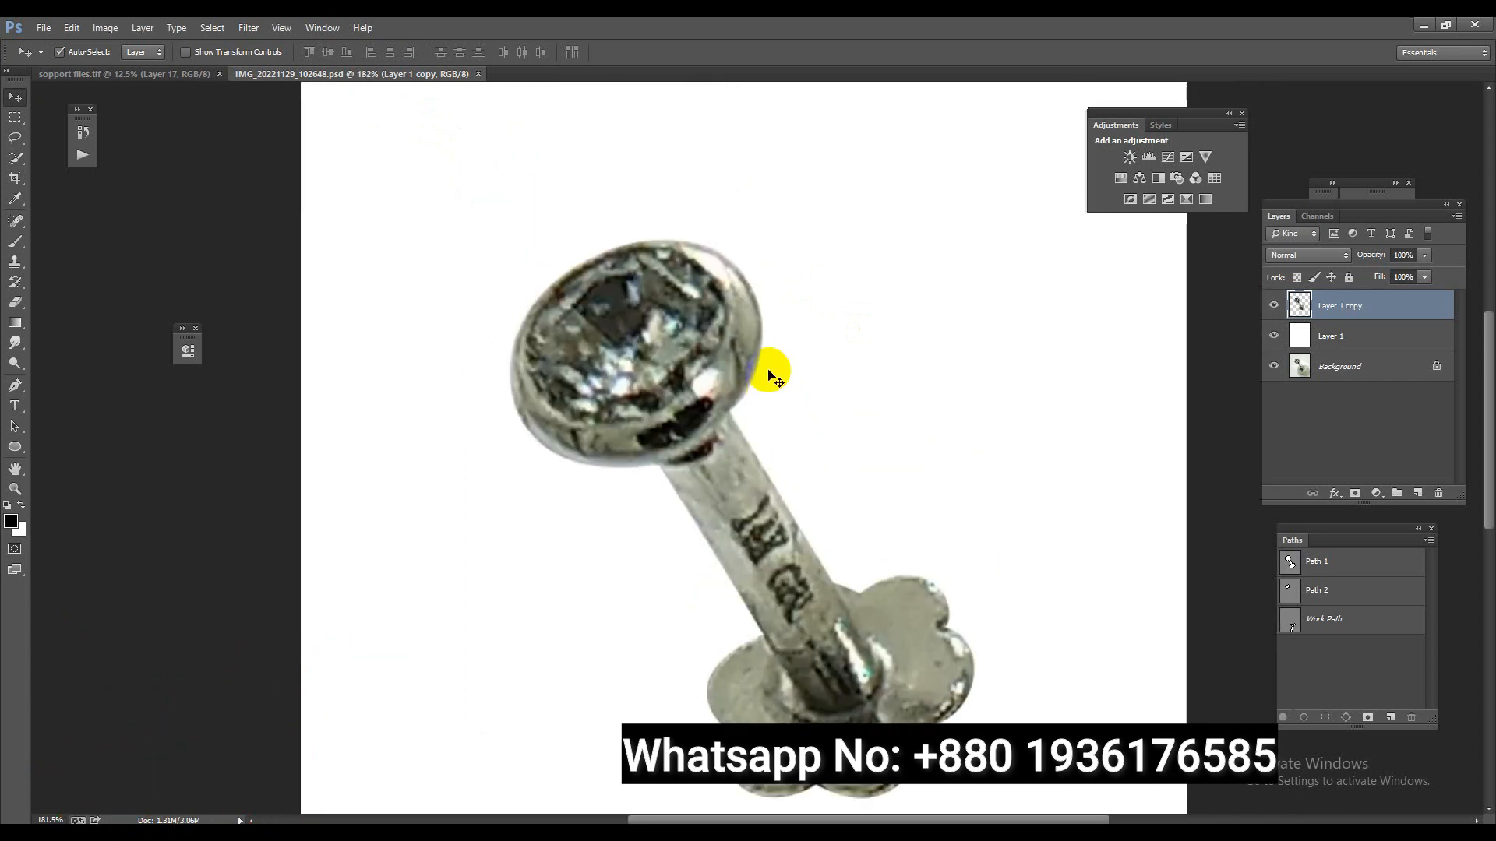
key(ctrl+v)
Transform the pasted diamond to about 18% width and 16% height, rotated about -40°, so it covers the stone inside the bezel.
key(ctrl+t)
drag(888, 514, 860, 454)
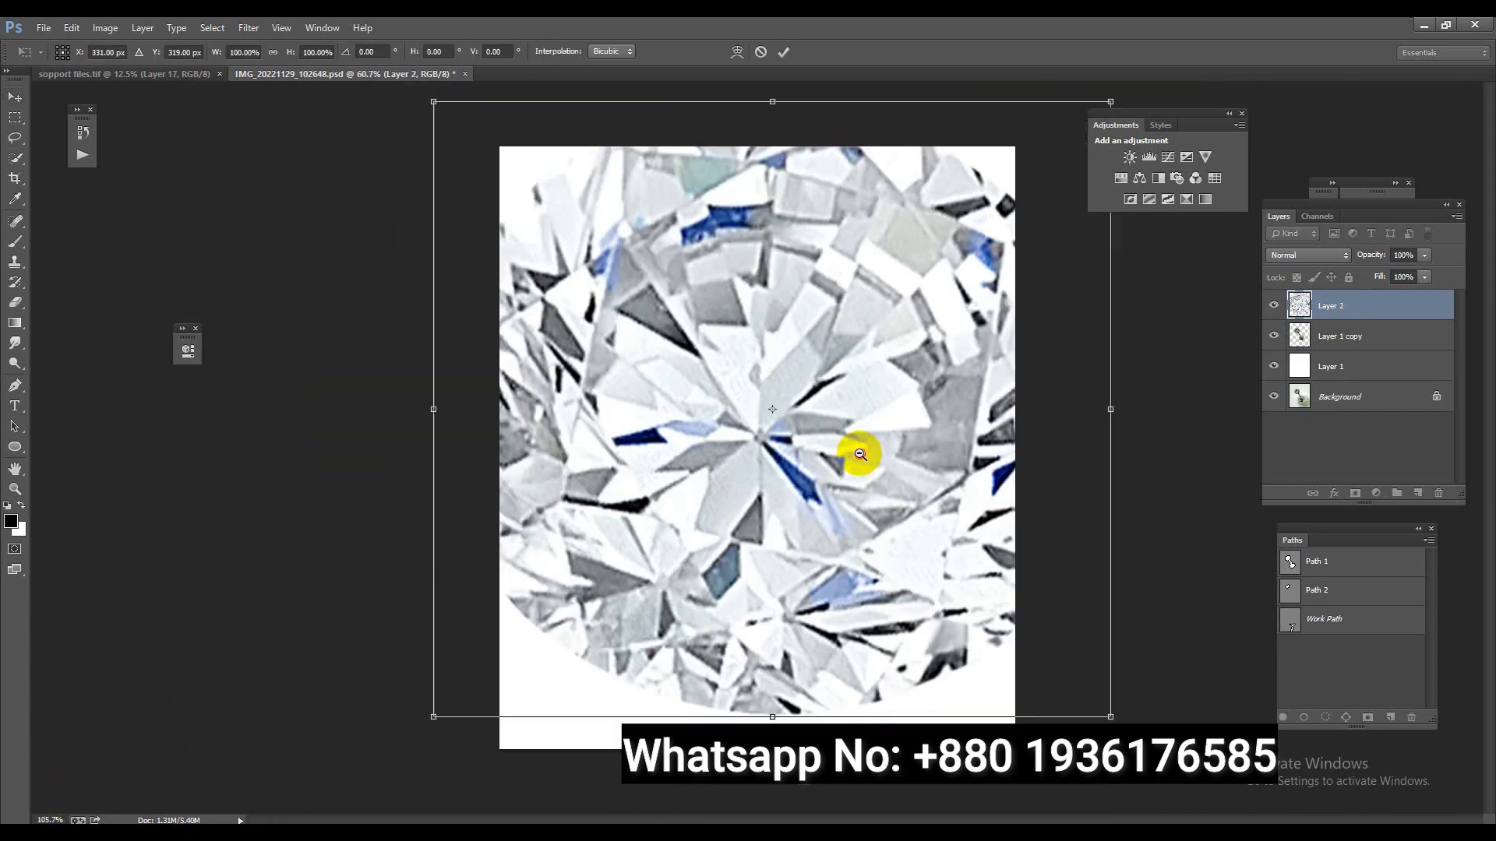
drag(434, 103, 717, 368)
drag(877, 406, 834, 413)
drag(832, 419, 691, 278)
drag(771, 254, 747, 306)
drag(702, 249, 714, 238)
drag(565, 358, 550, 368)
drag(683, 360, 689, 359)
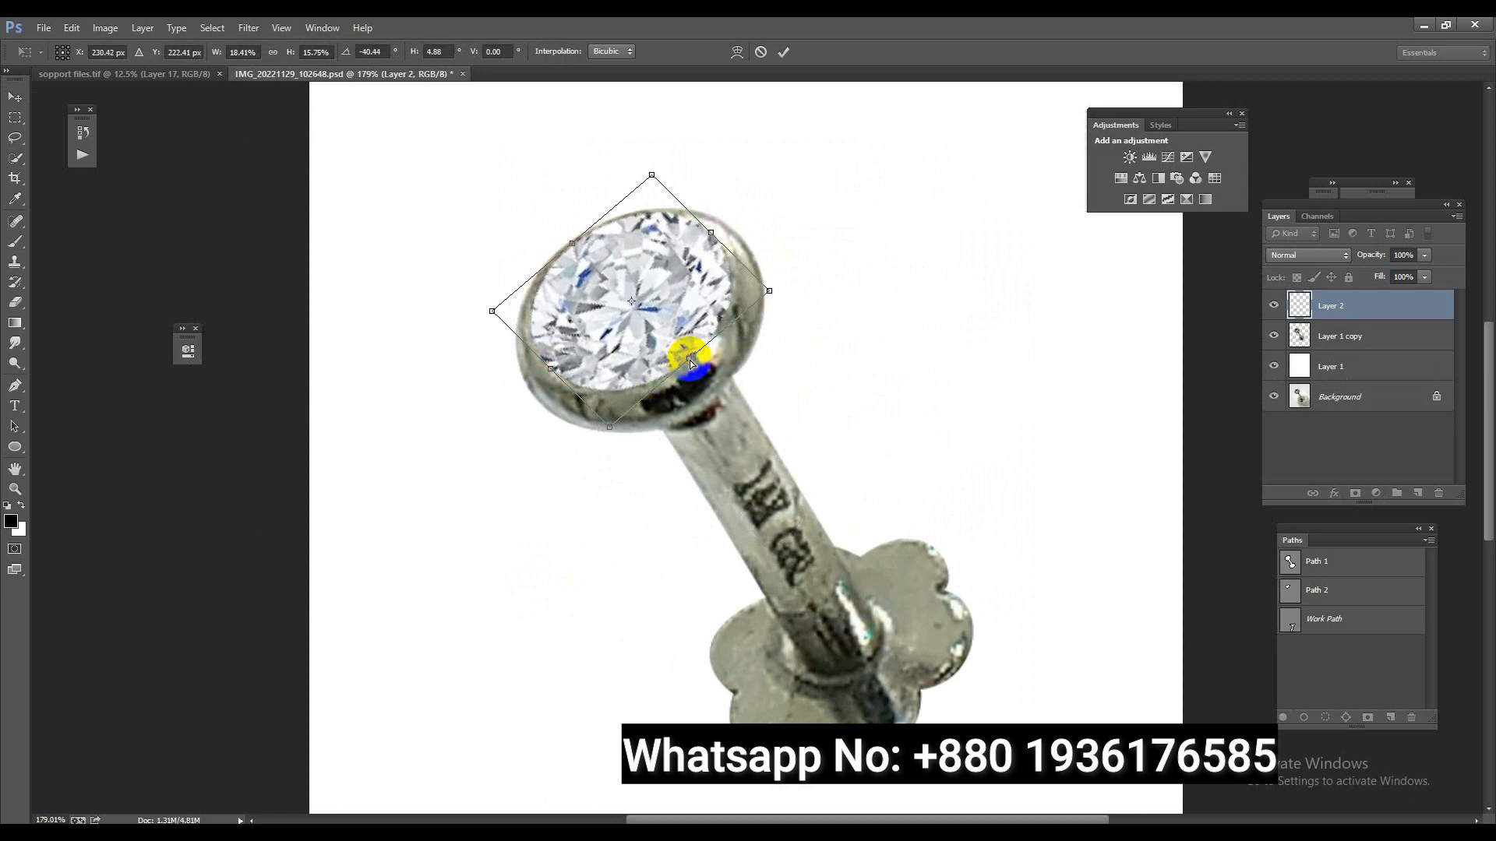
key(Return)
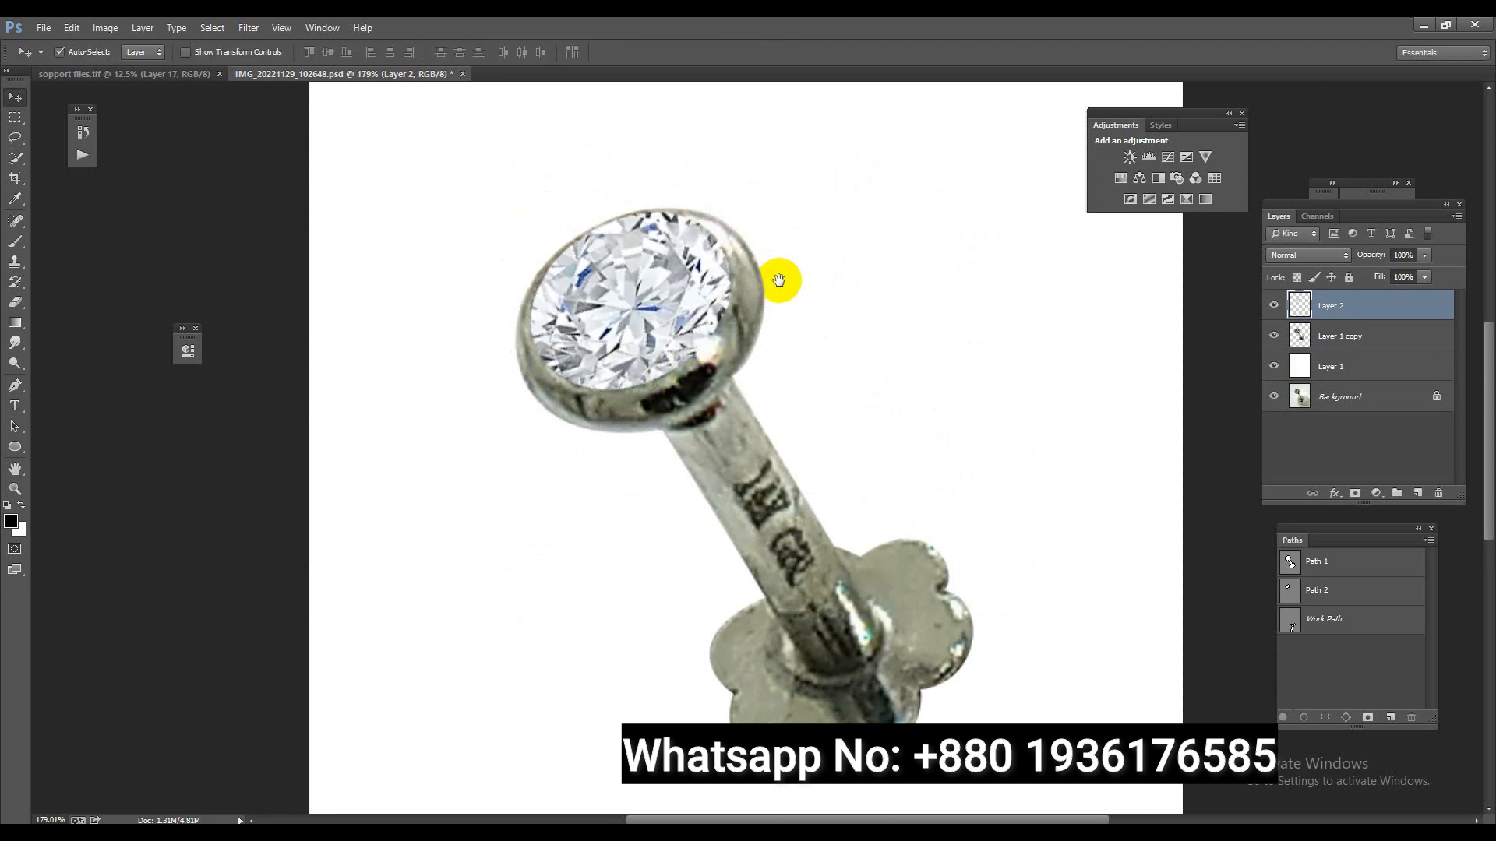
Refine the diamond's fit inside the bezel by reducing its height to about 94% and rotating it about -3.4°.
scroll(709, 234, up, 3)
key(ctrl+t)
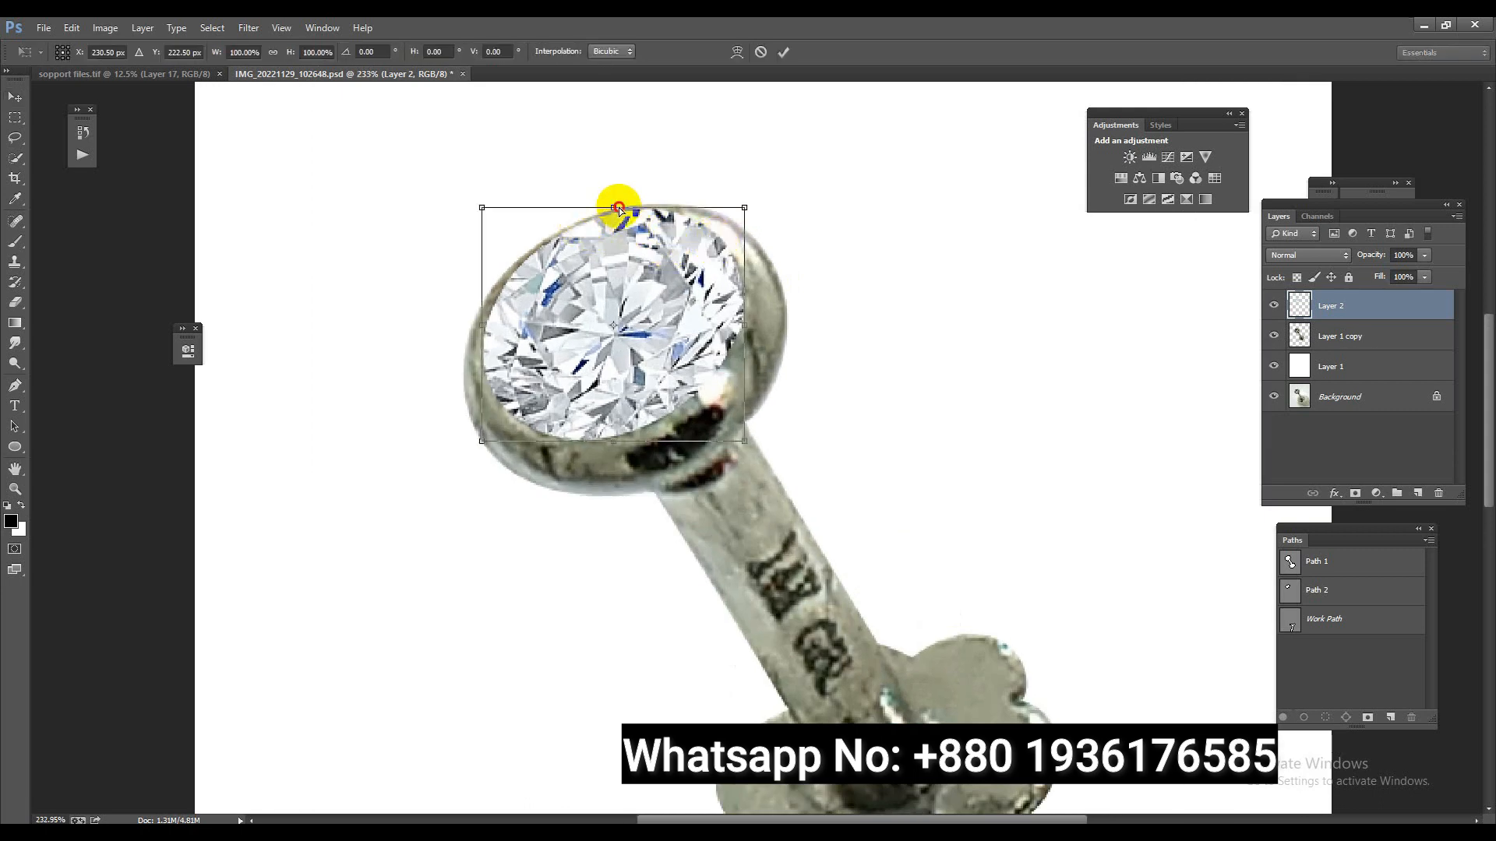
drag(619, 207, 623, 213)
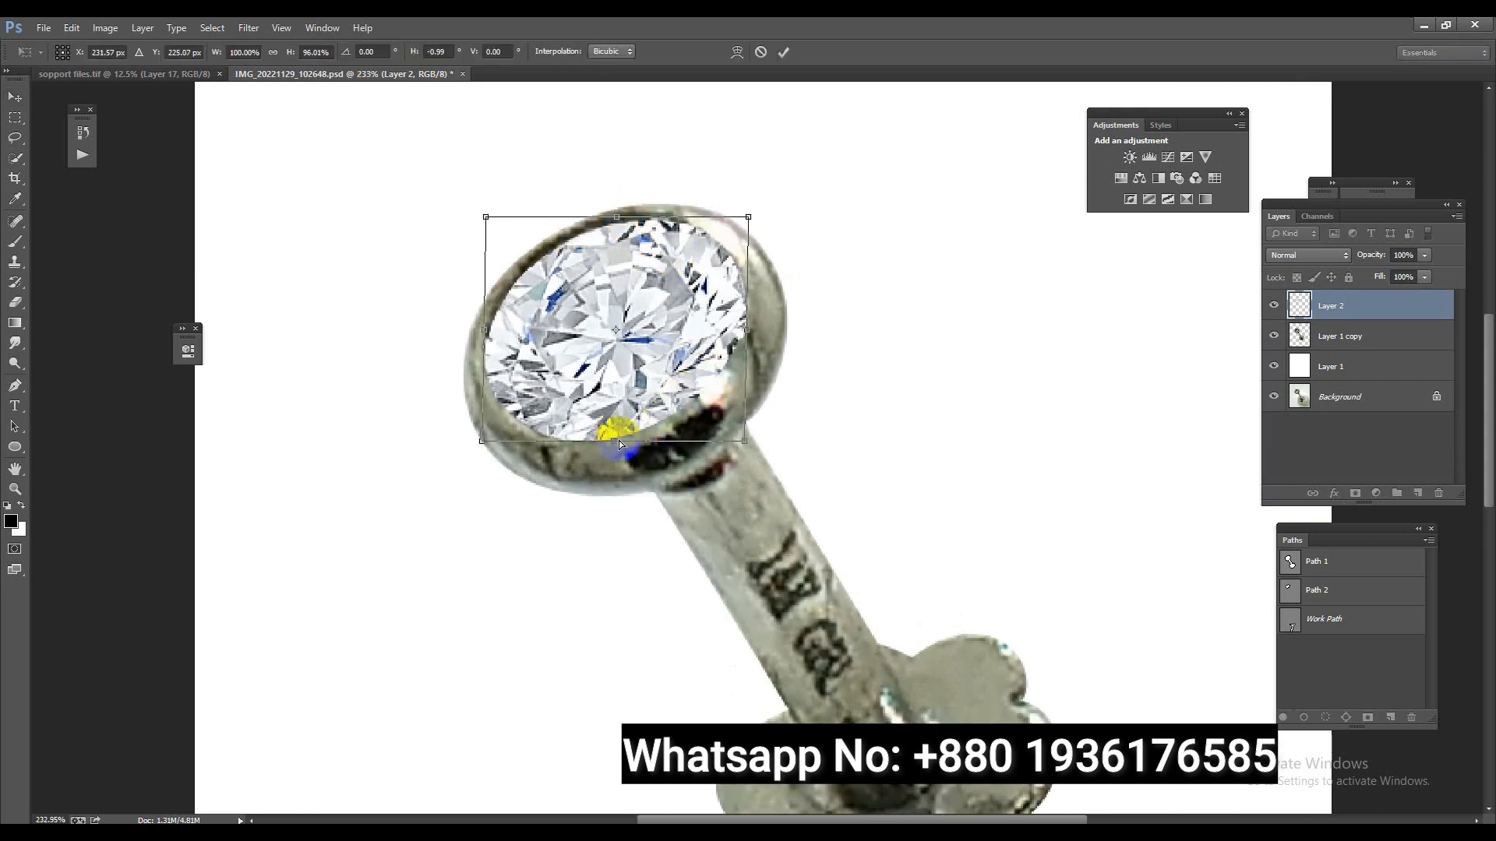
drag(619, 441, 617, 435)
drag(818, 360, 820, 345)
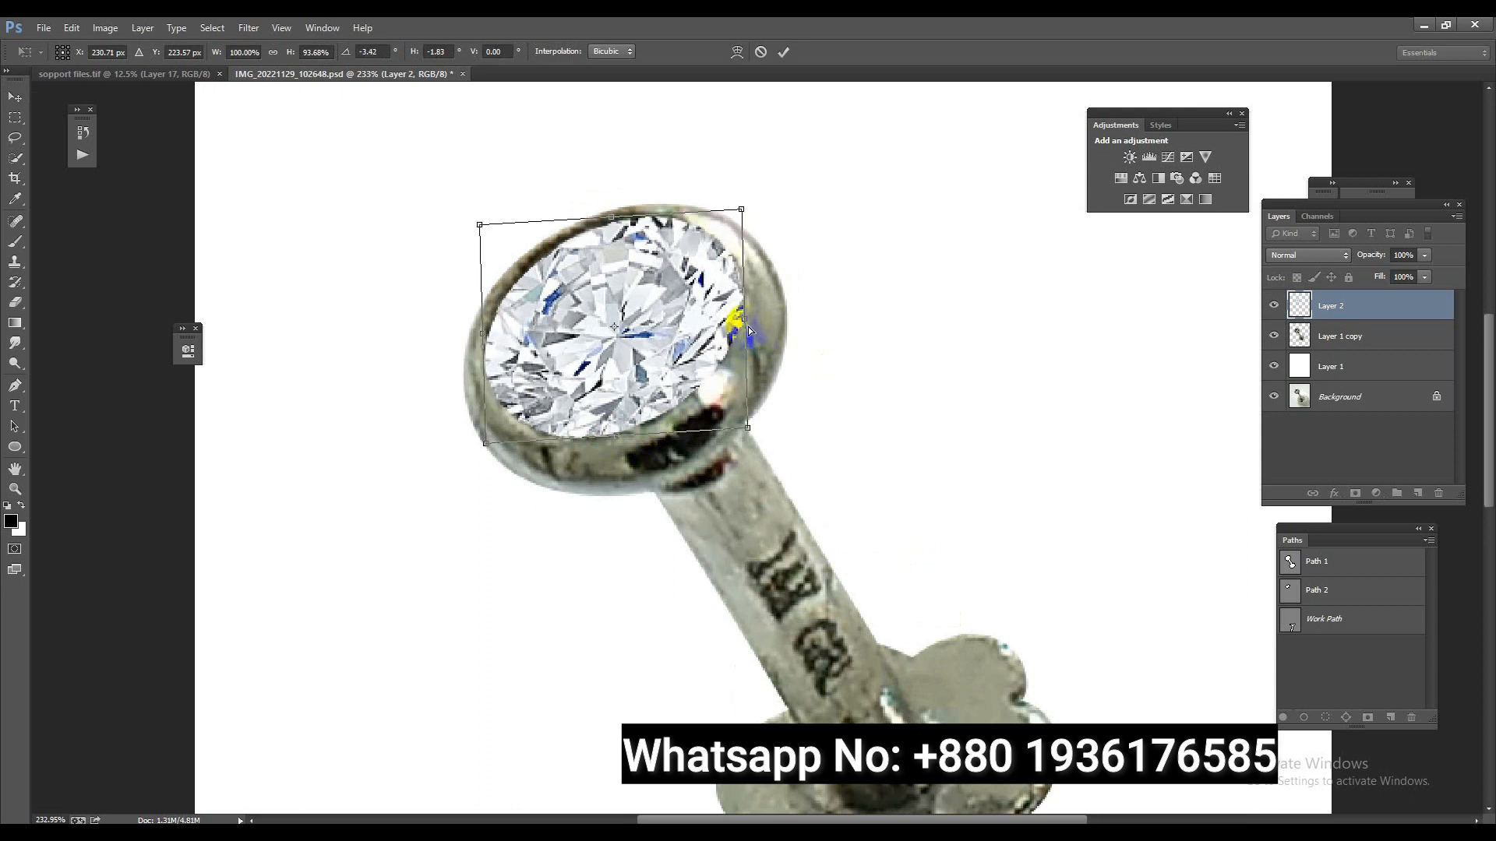
key(Return)
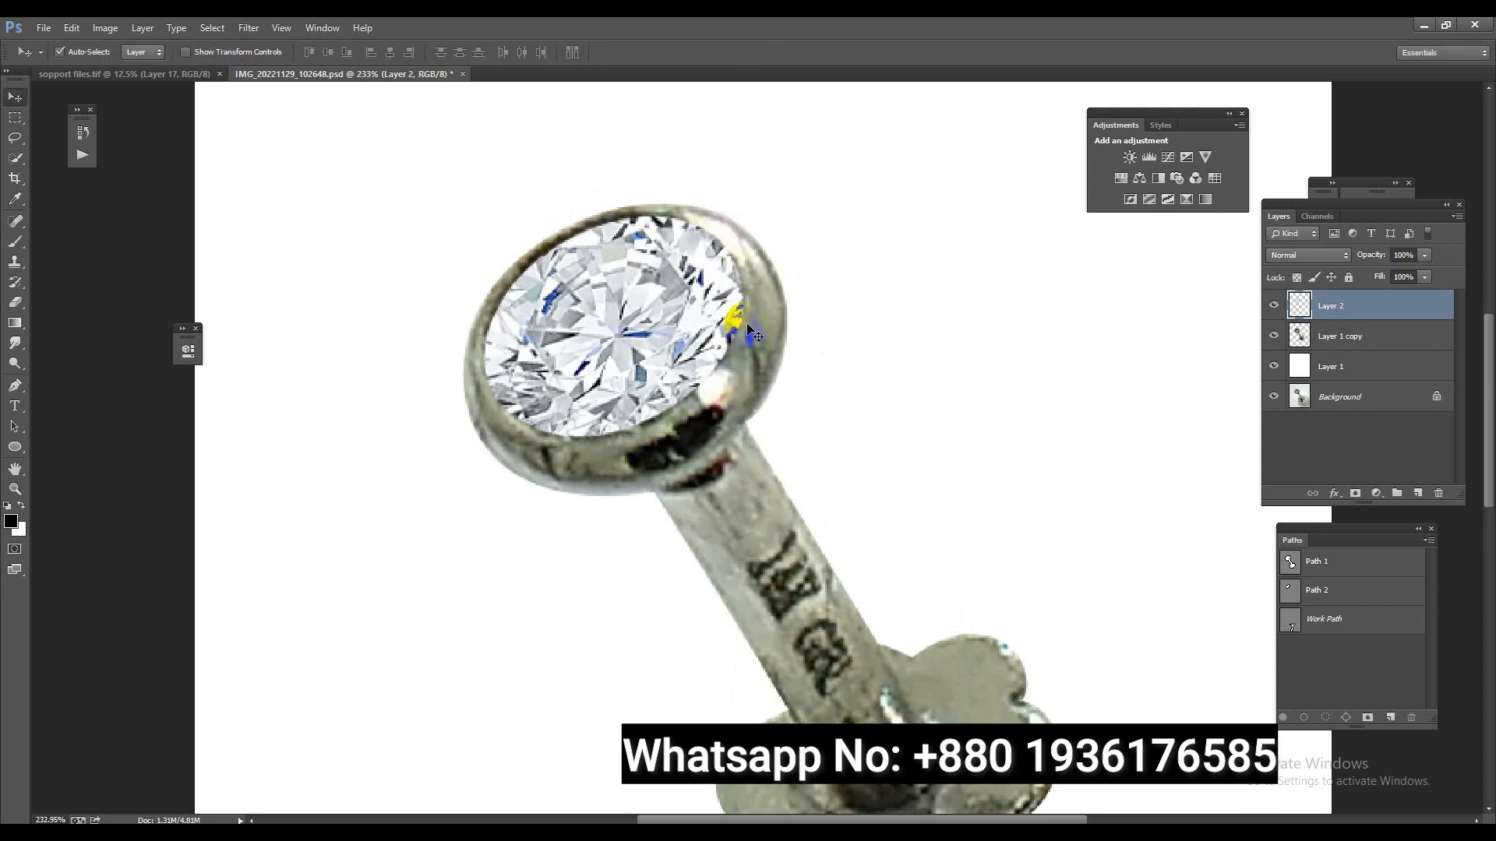
On Layer 1 copy, start a Pen path where the post meets the flower-shaped base and trace around the post's collar.
drag(754, 340, 772, 478)
click(1328, 340)
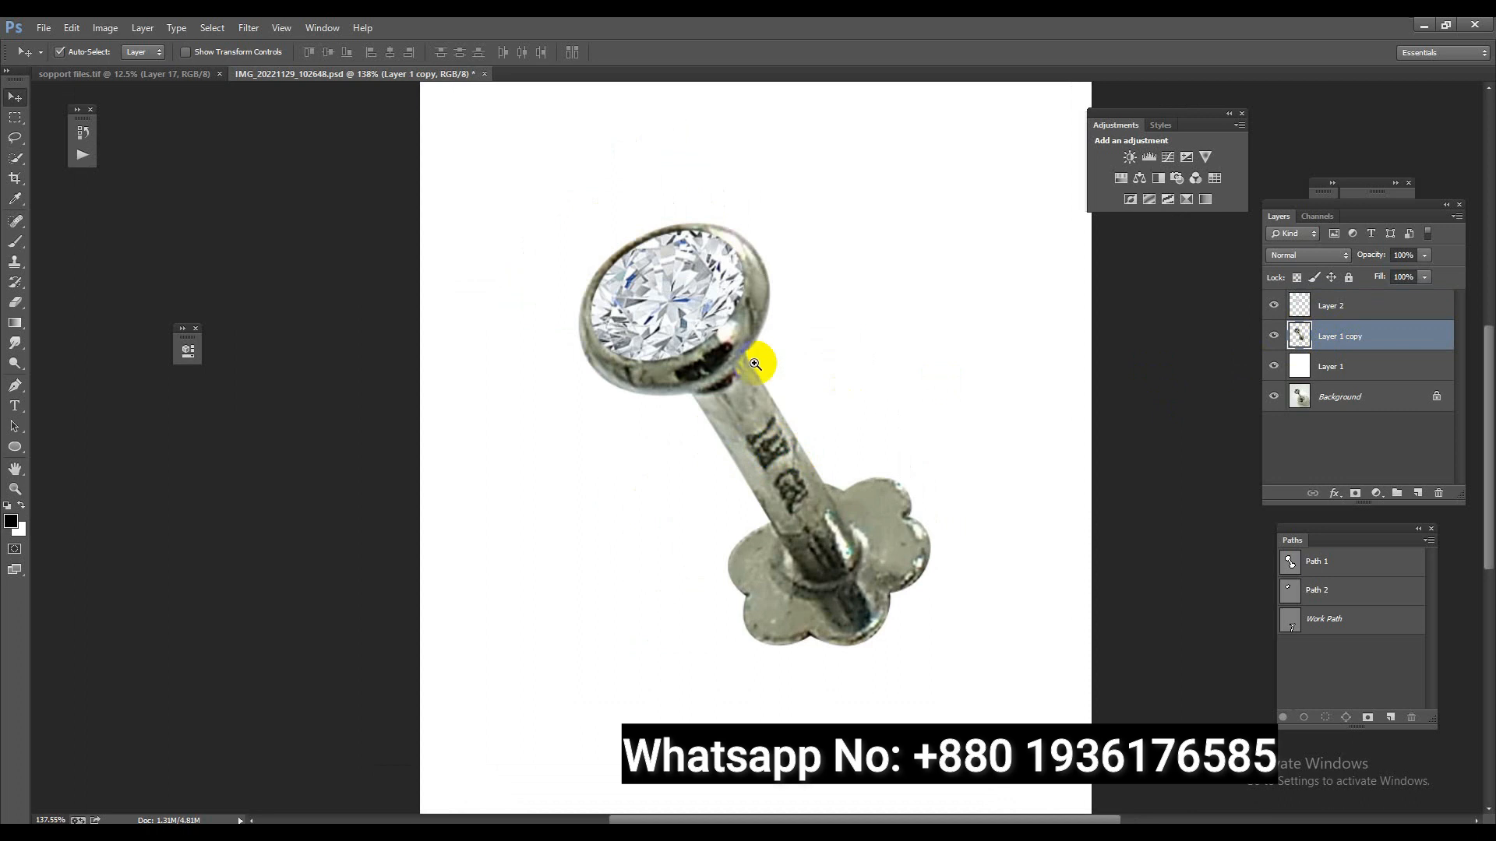
alt+scroll(865, 522, up, 3)
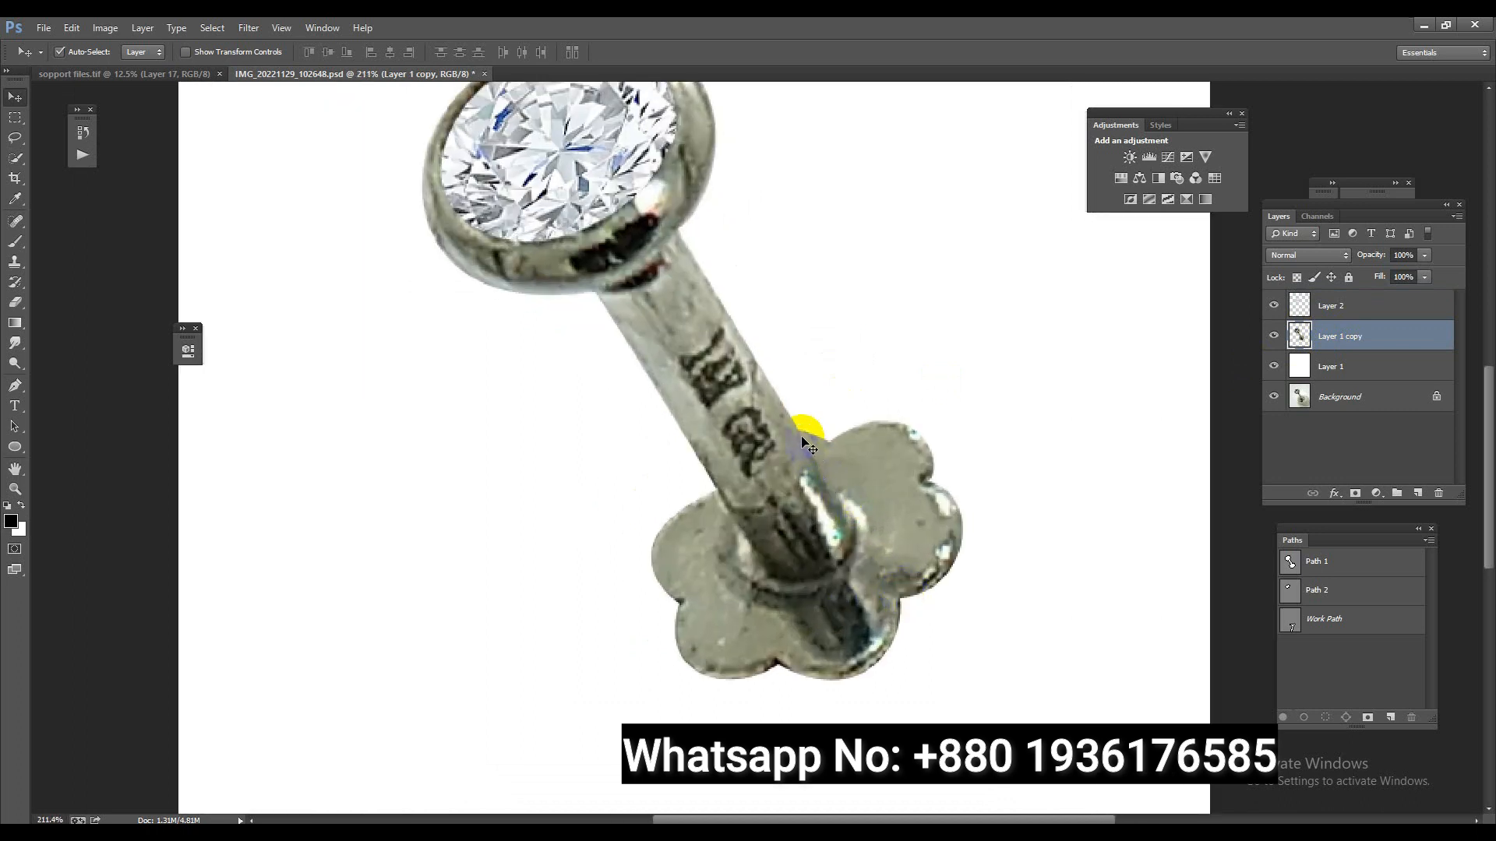
click(15, 385)
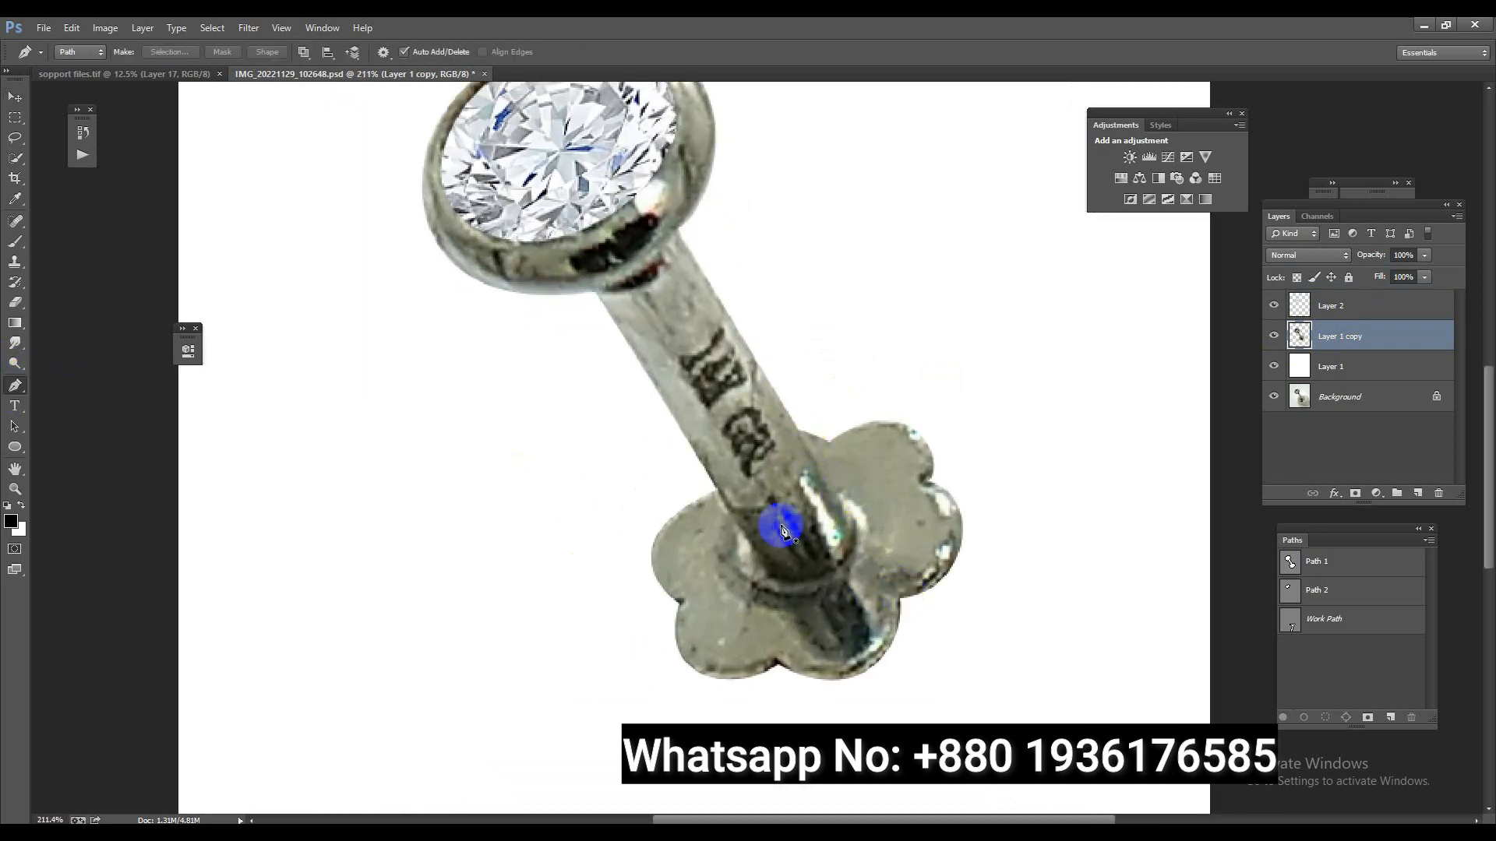
click(802, 435)
click(834, 498)
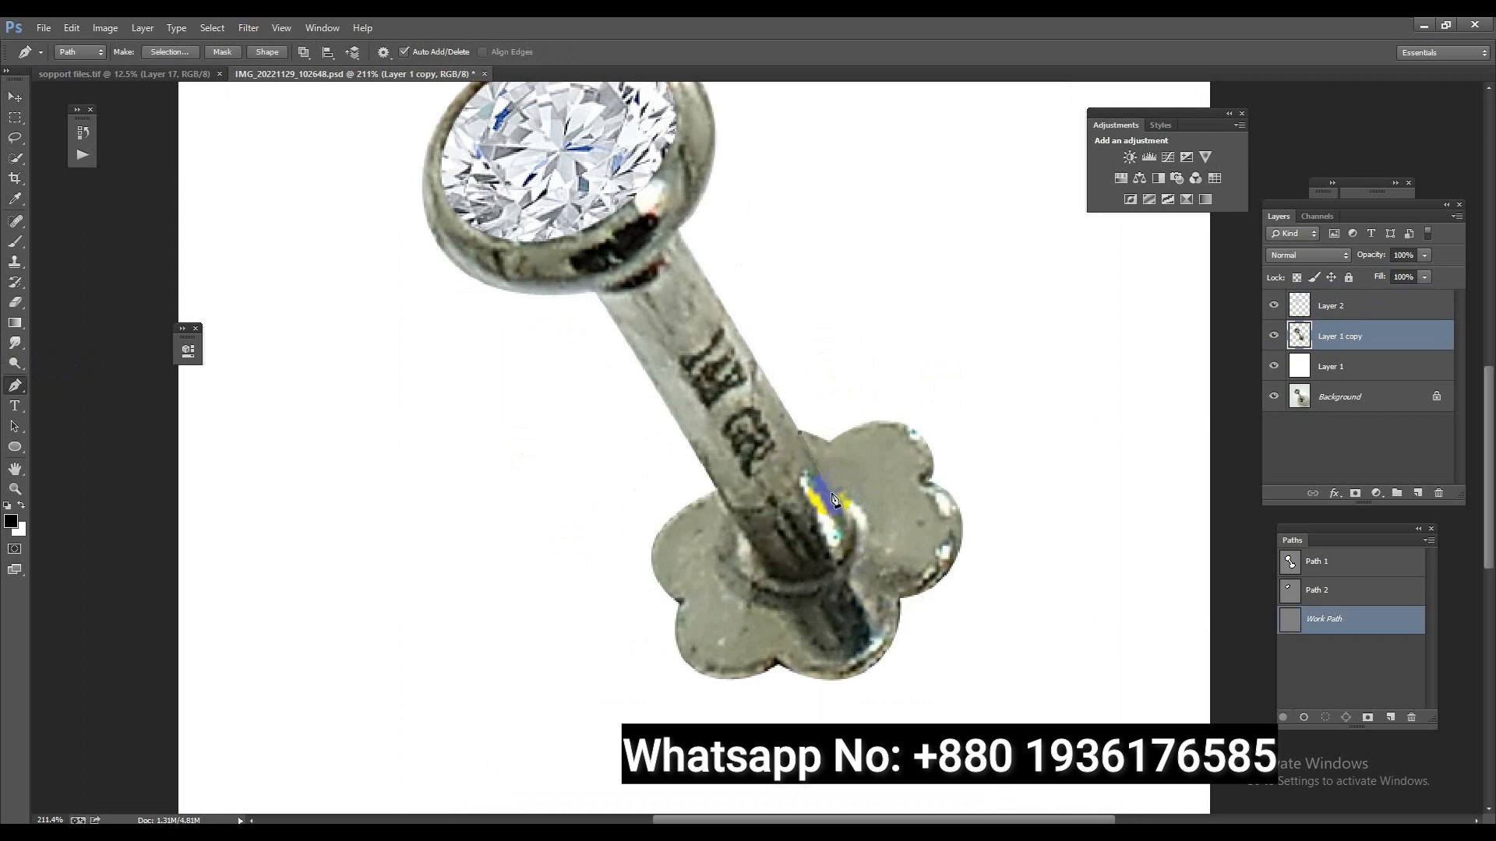
drag(834, 498, 858, 489)
click(860, 580)
drag(777, 590, 738, 584)
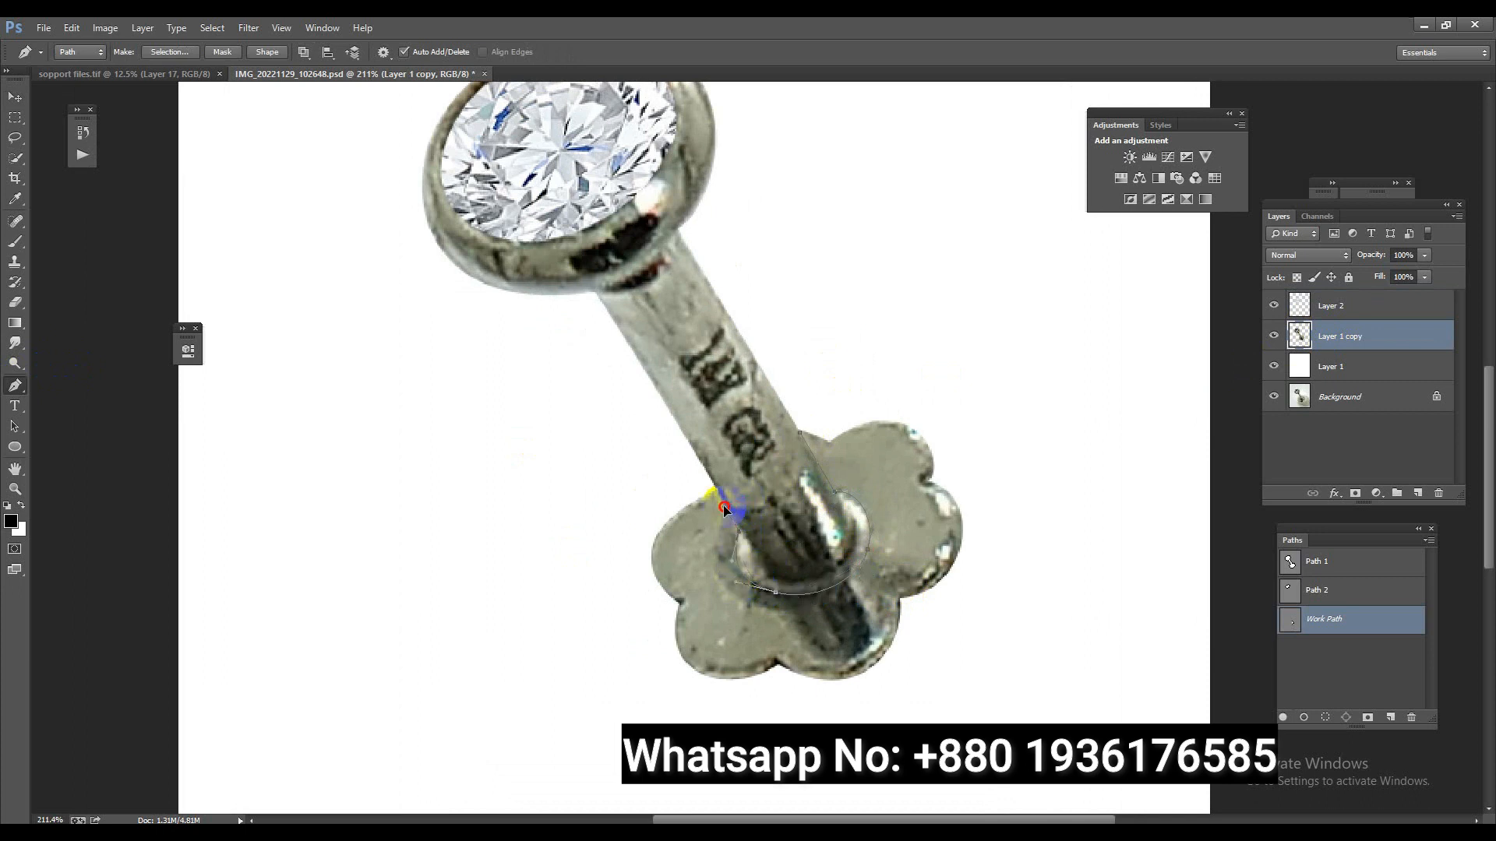
Trace the petal edges of the flower-shaped base to close the path, and convert it to a selection.
drag(718, 499, 674, 501)
click(684, 602)
drag(684, 613, 666, 637)
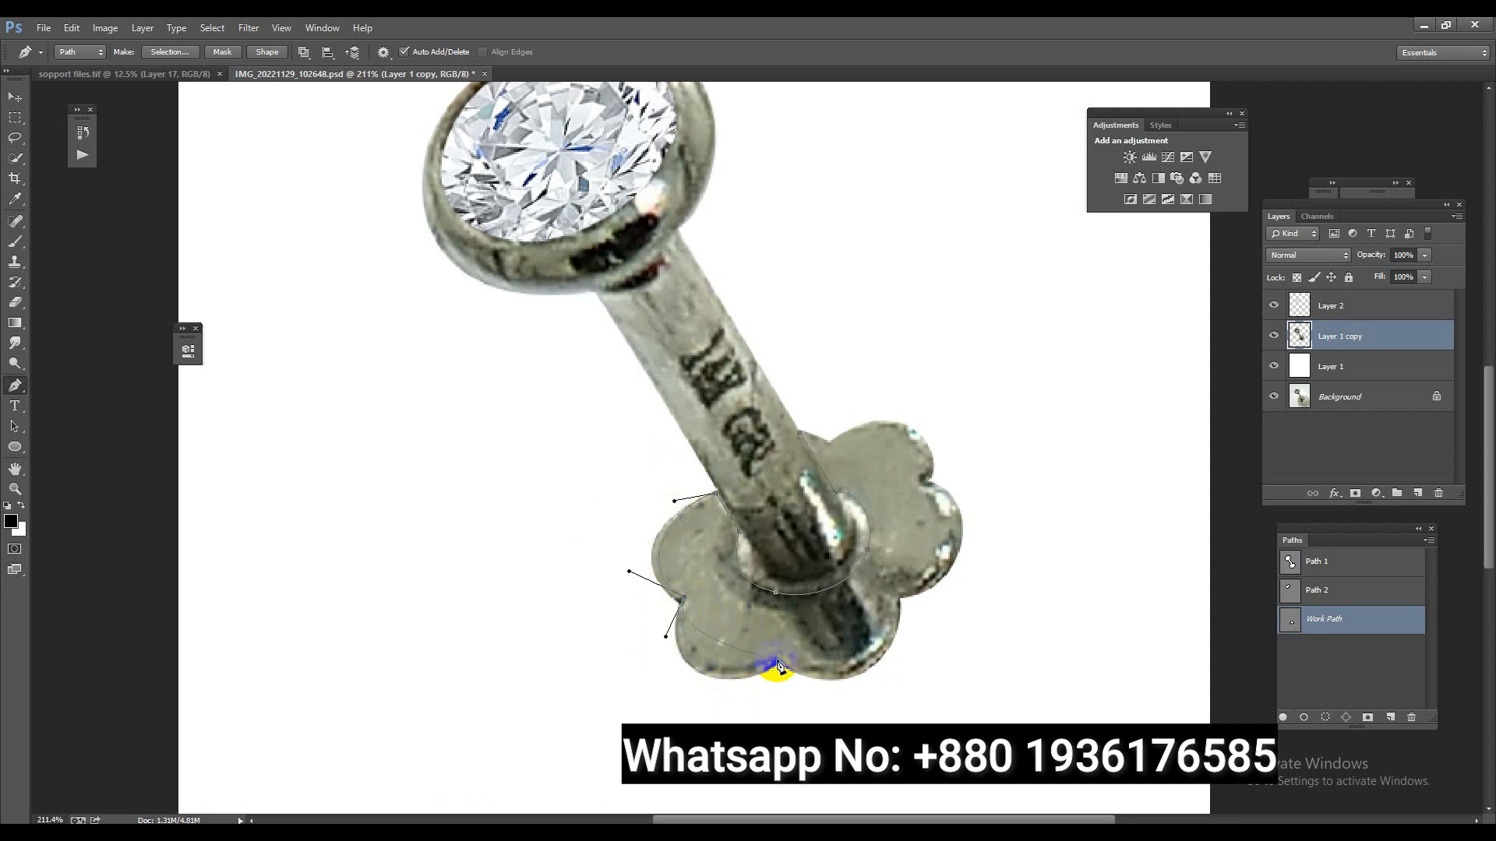
drag(779, 655, 844, 686)
drag(896, 589, 904, 528)
click(948, 575)
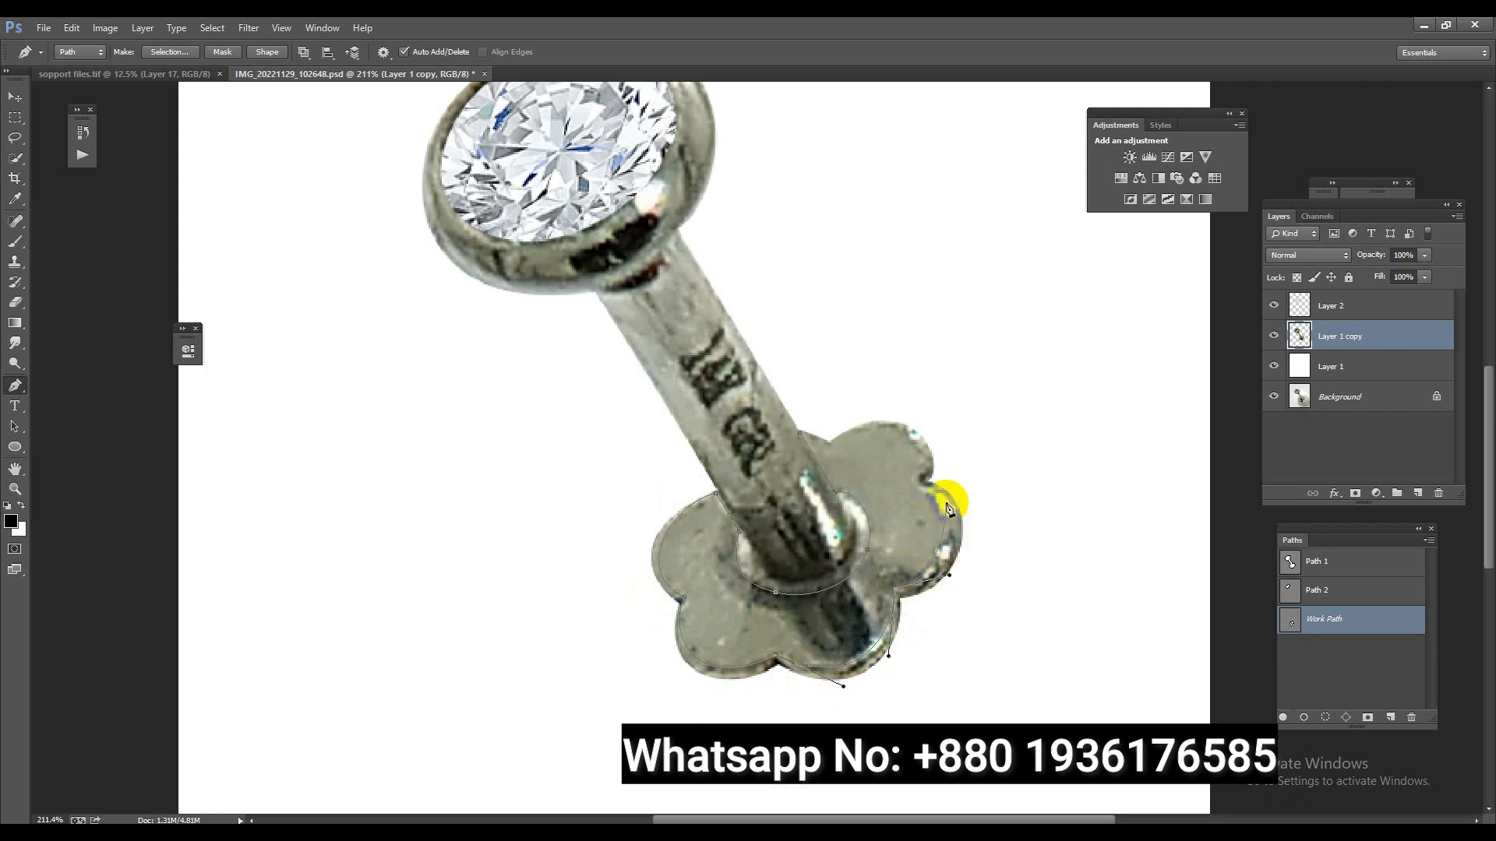
drag(861, 452, 937, 421)
mouse_move(834, 450)
mouse_down()
mouse_move(806, 459)
mouse_move(796, 490)
mouse_move(816, 438)
mouse_up()
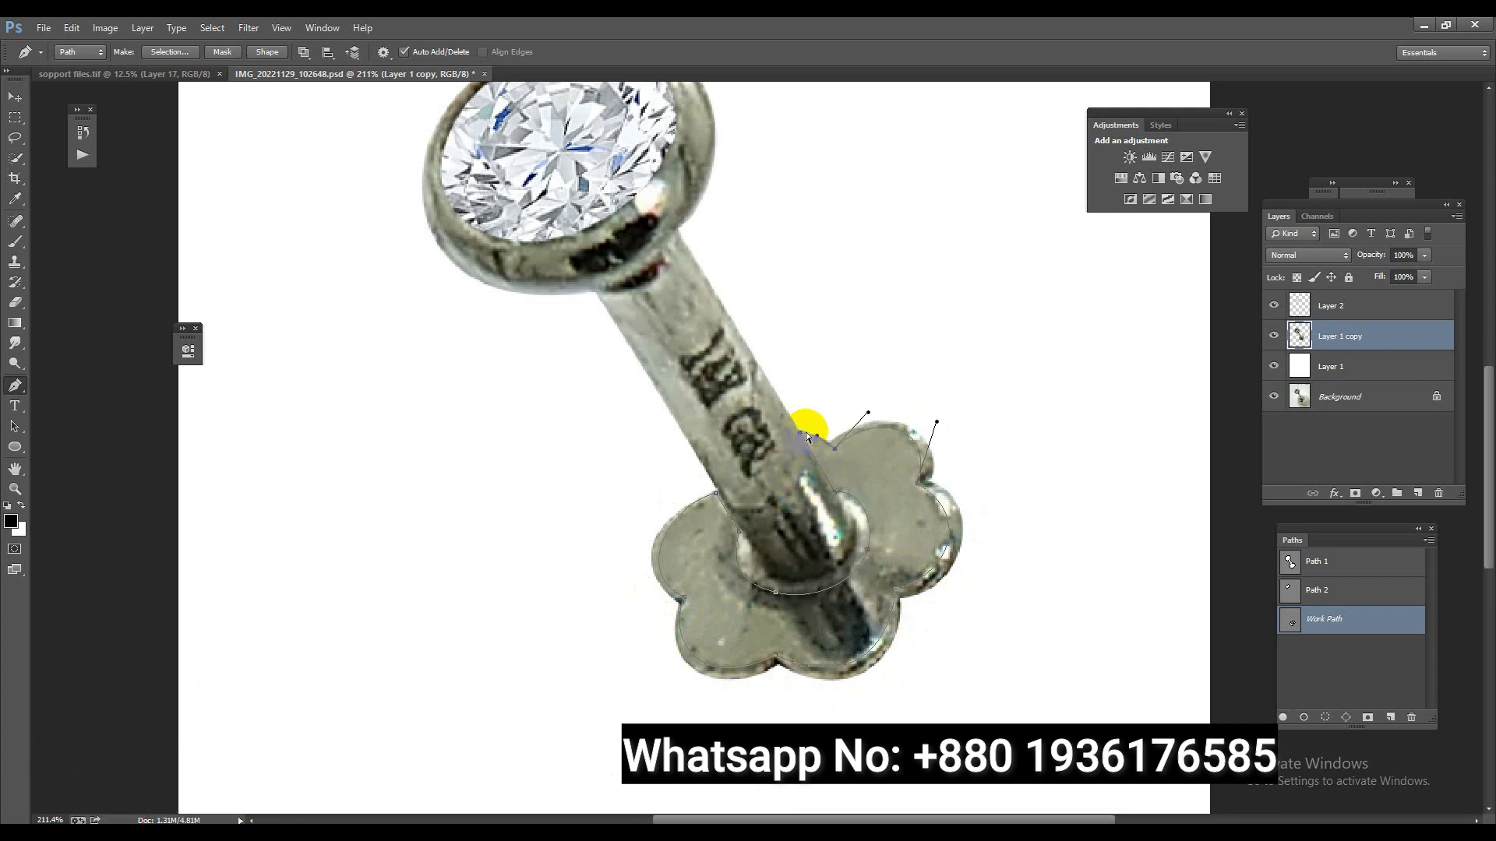
key(ctrl+Return)
Paint the selected petals with a grey-beige colour using a 42-pixel brush at 100% opacity.
scroll(835, 574, up, 2)
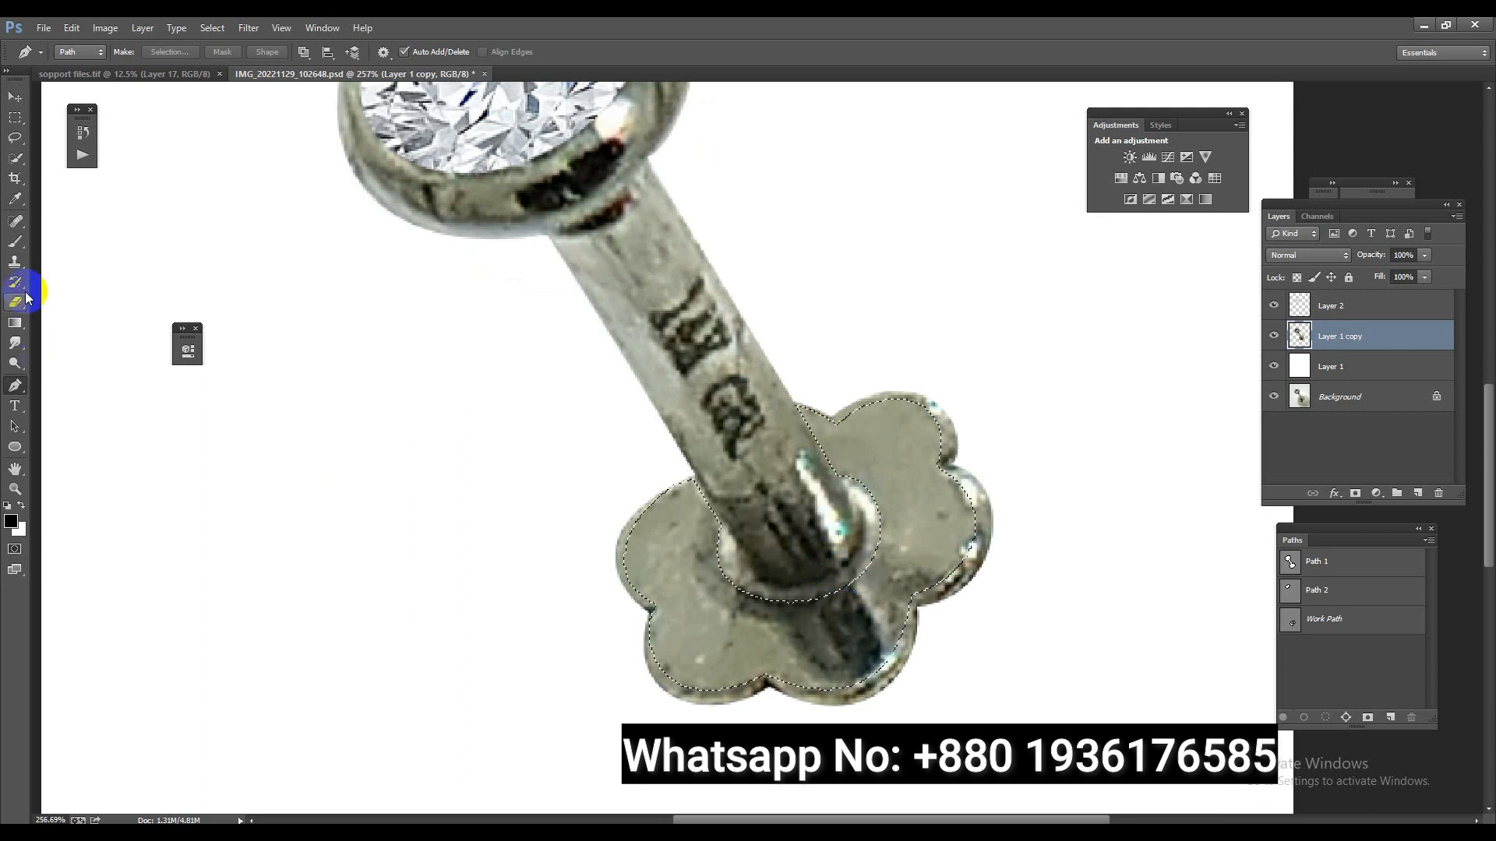
click(14, 241)
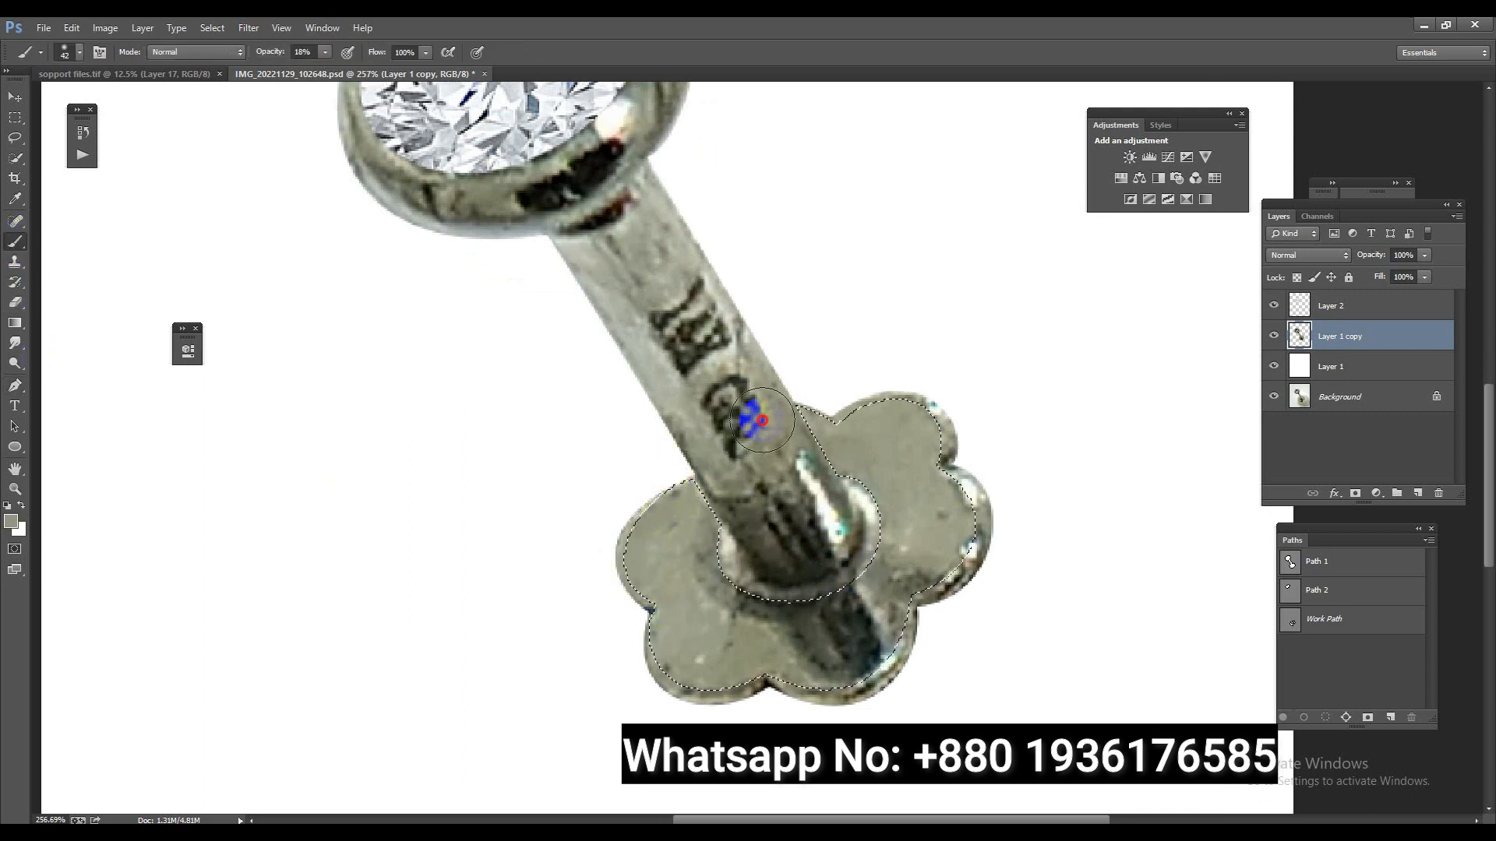
drag(269, 52, 347, 63)
mouse_move(758, 584)
mouse_down()
mouse_move(711, 400)
mouse_move(763, 591)
mouse_move(818, 601)
mouse_move(888, 561)
mouse_move(895, 594)
mouse_move(838, 421)
mouse_move(857, 455)
mouse_move(913, 456)
mouse_up()
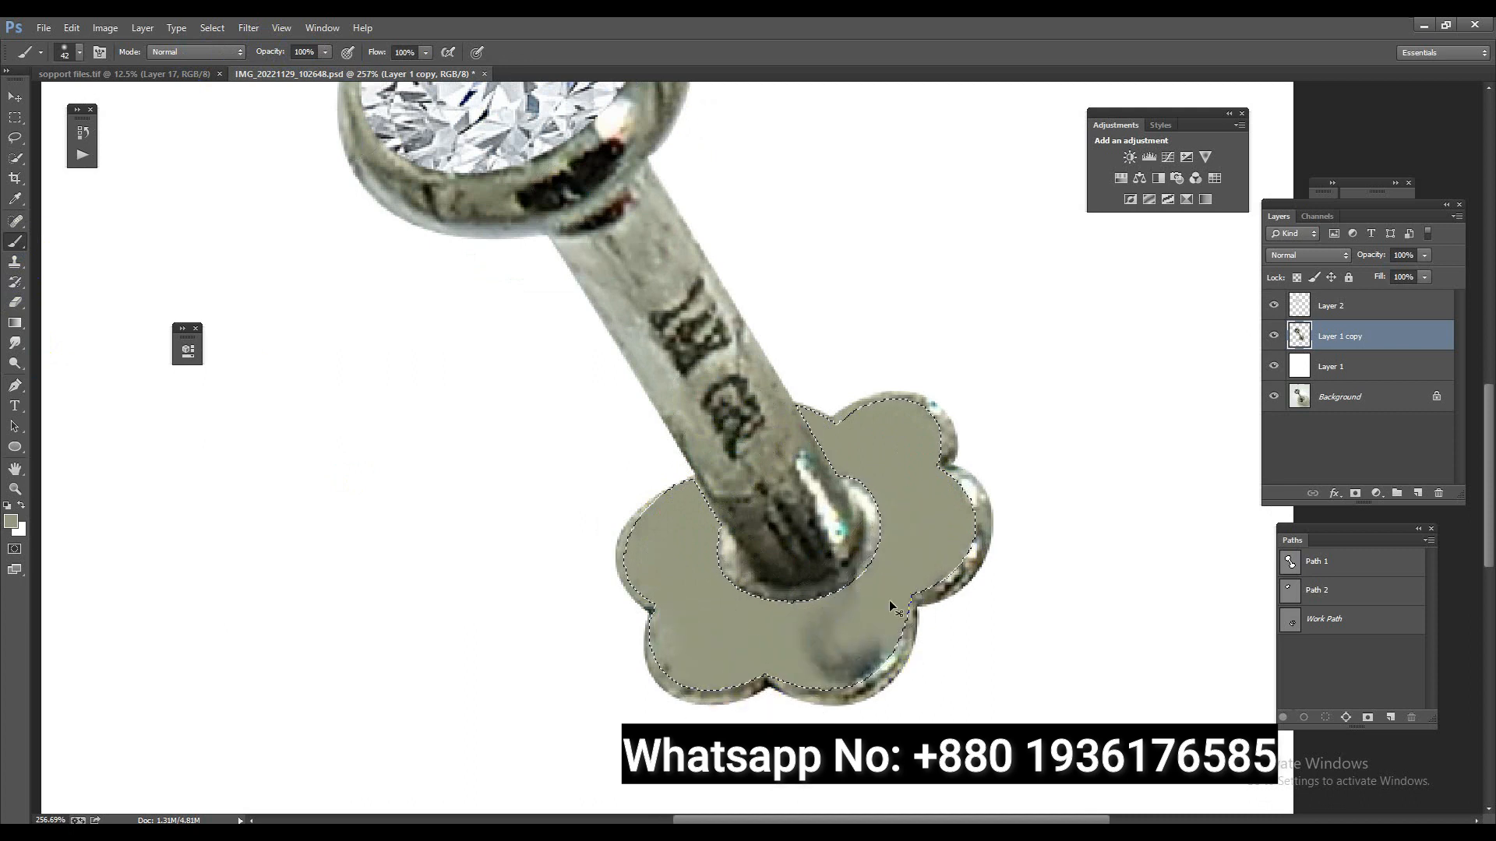
Smudge the dark reflection on the petal below the post into smooth streaks, using a 30-pixel brush at 63% strength.
click(15, 343)
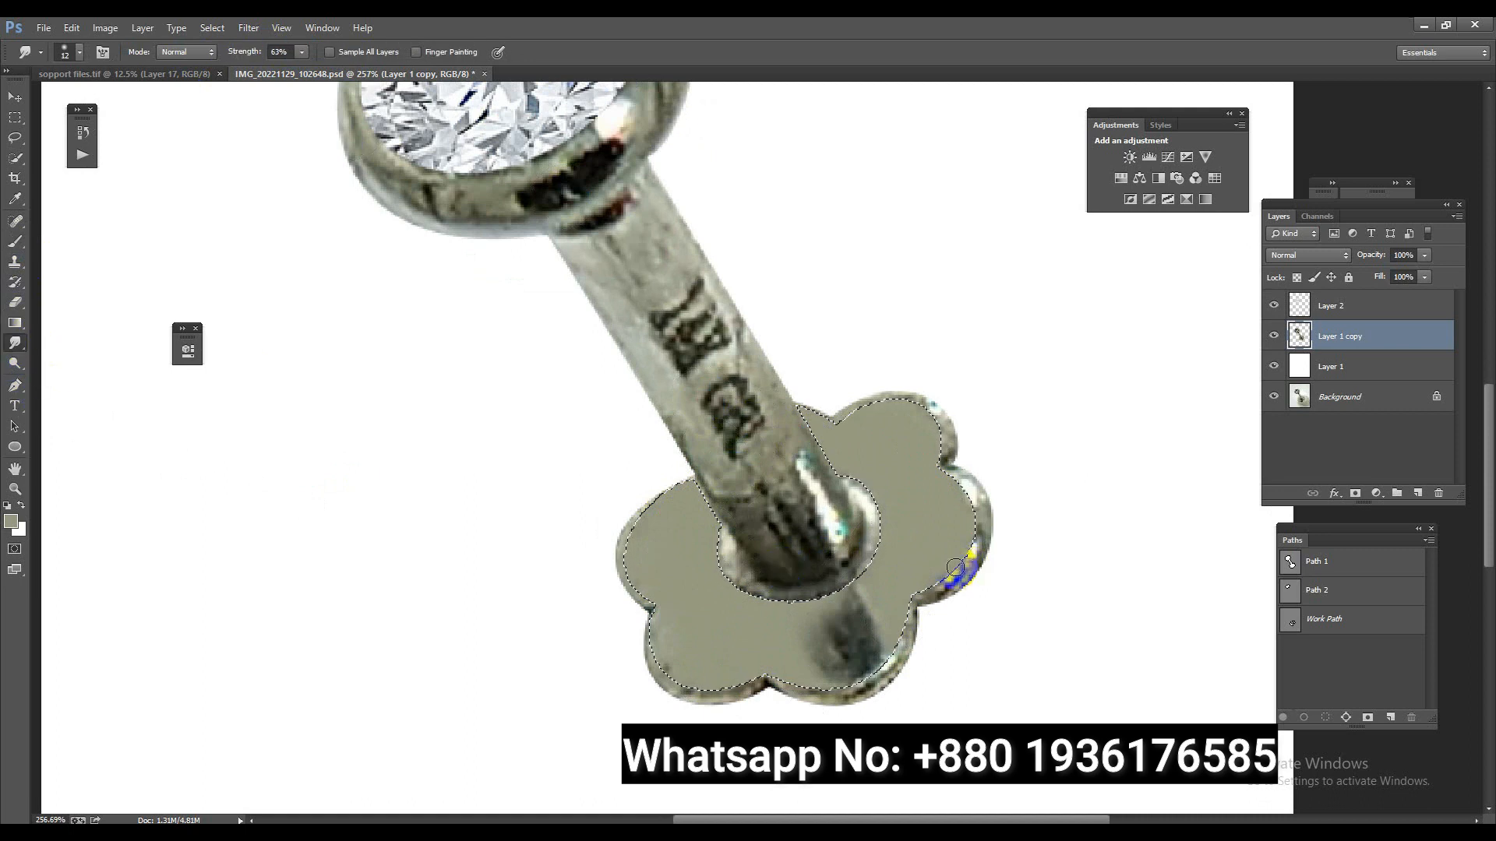
key(bracketright)
key(bracketright)
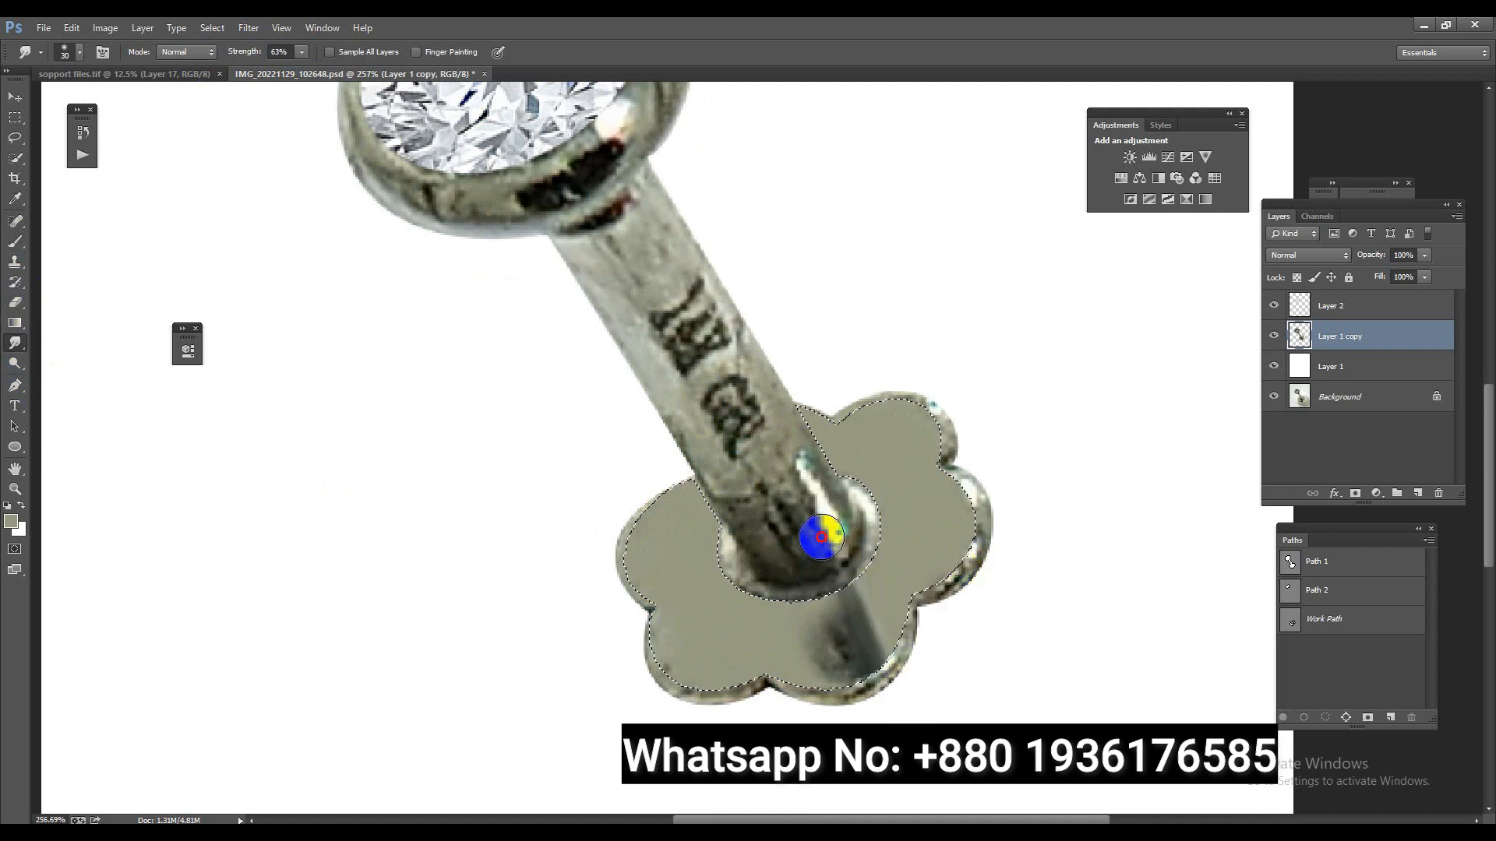
drag(833, 644, 821, 658)
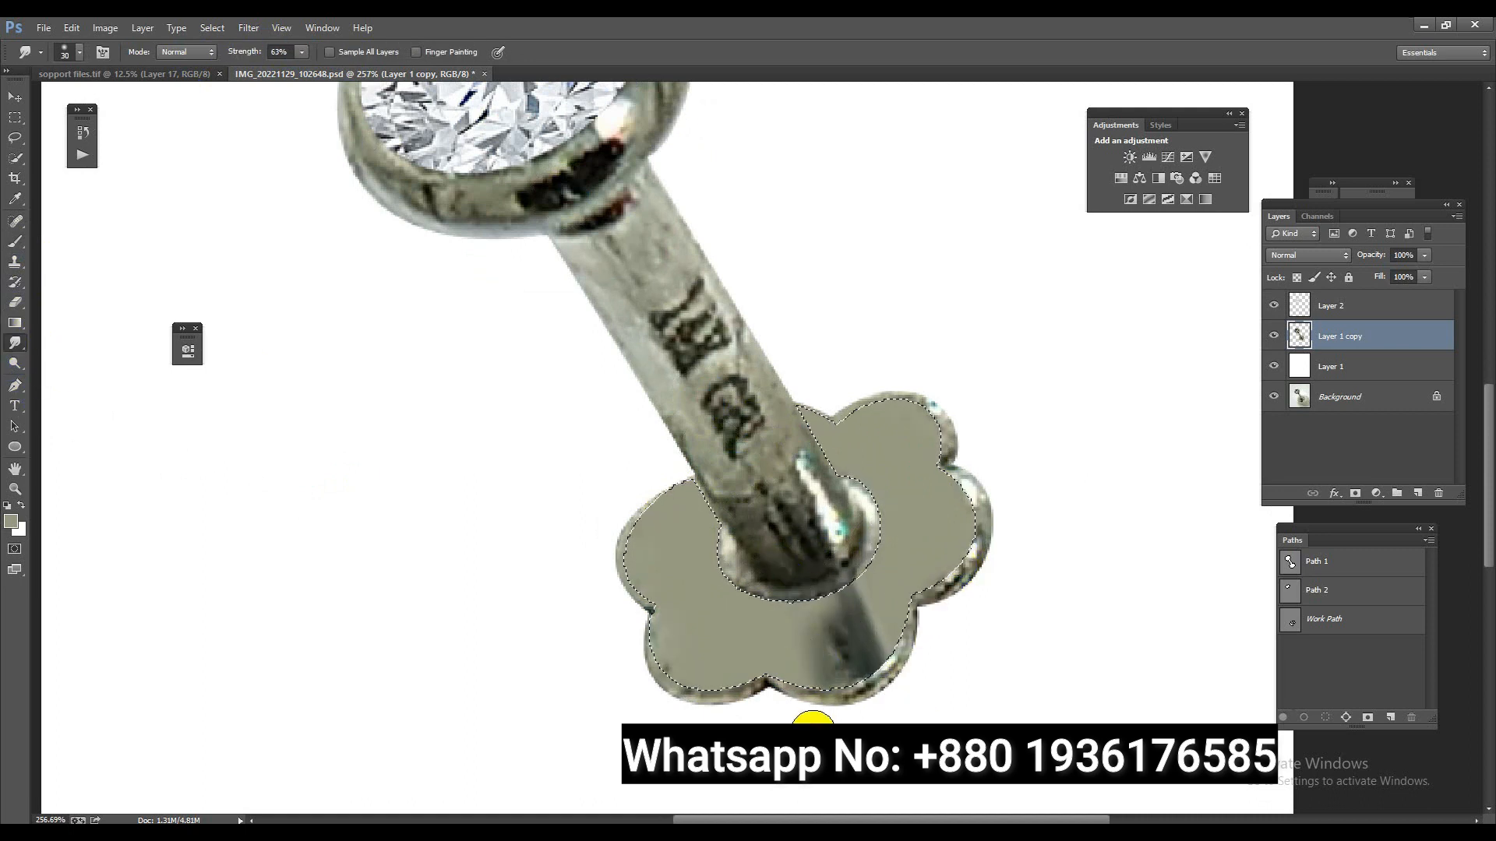
mouse_move(829, 630)
mouse_down()
mouse_move(828, 573)
mouse_move(854, 618)
mouse_move(839, 624)
mouse_move(852, 686)
mouse_move(758, 611)
mouse_move(785, 609)
mouse_move(765, 604)
mouse_move(805, 710)
mouse_up()
drag(846, 594, 865, 662)
drag(776, 597, 812, 697)
mouse_move(803, 640)
mouse_down()
mouse_move(777, 619)
mouse_move(610, 601)
mouse_up()
Dodge the shadows in the petal reflection below the post into lighter streaks, using a 16-pixel brush at 52% exposure.
key(o)
drag(786, 605, 781, 598)
alt+scroll(786, 621, up, 1)
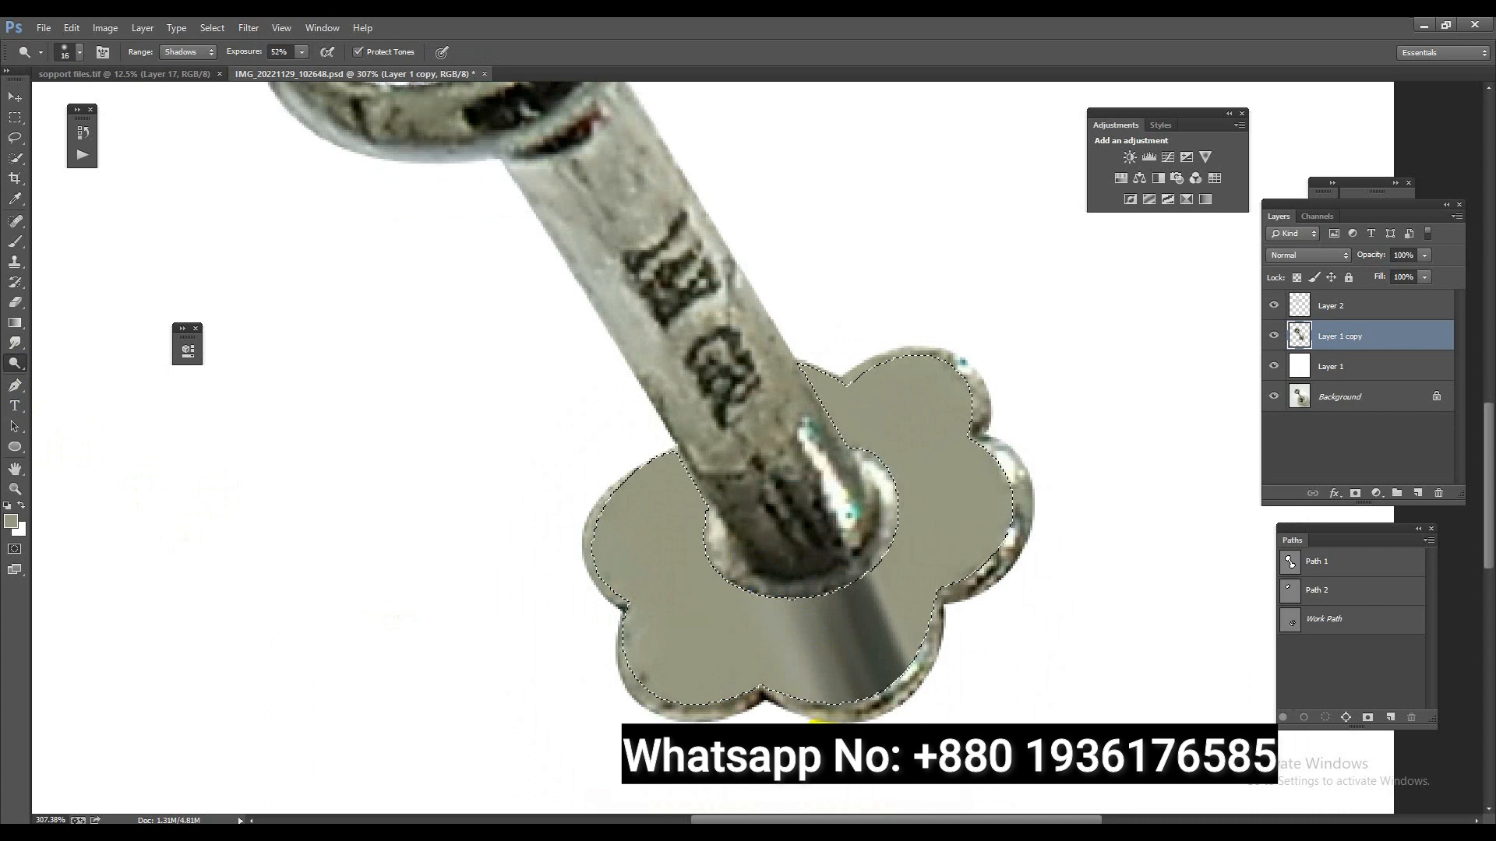
click(883, 655)
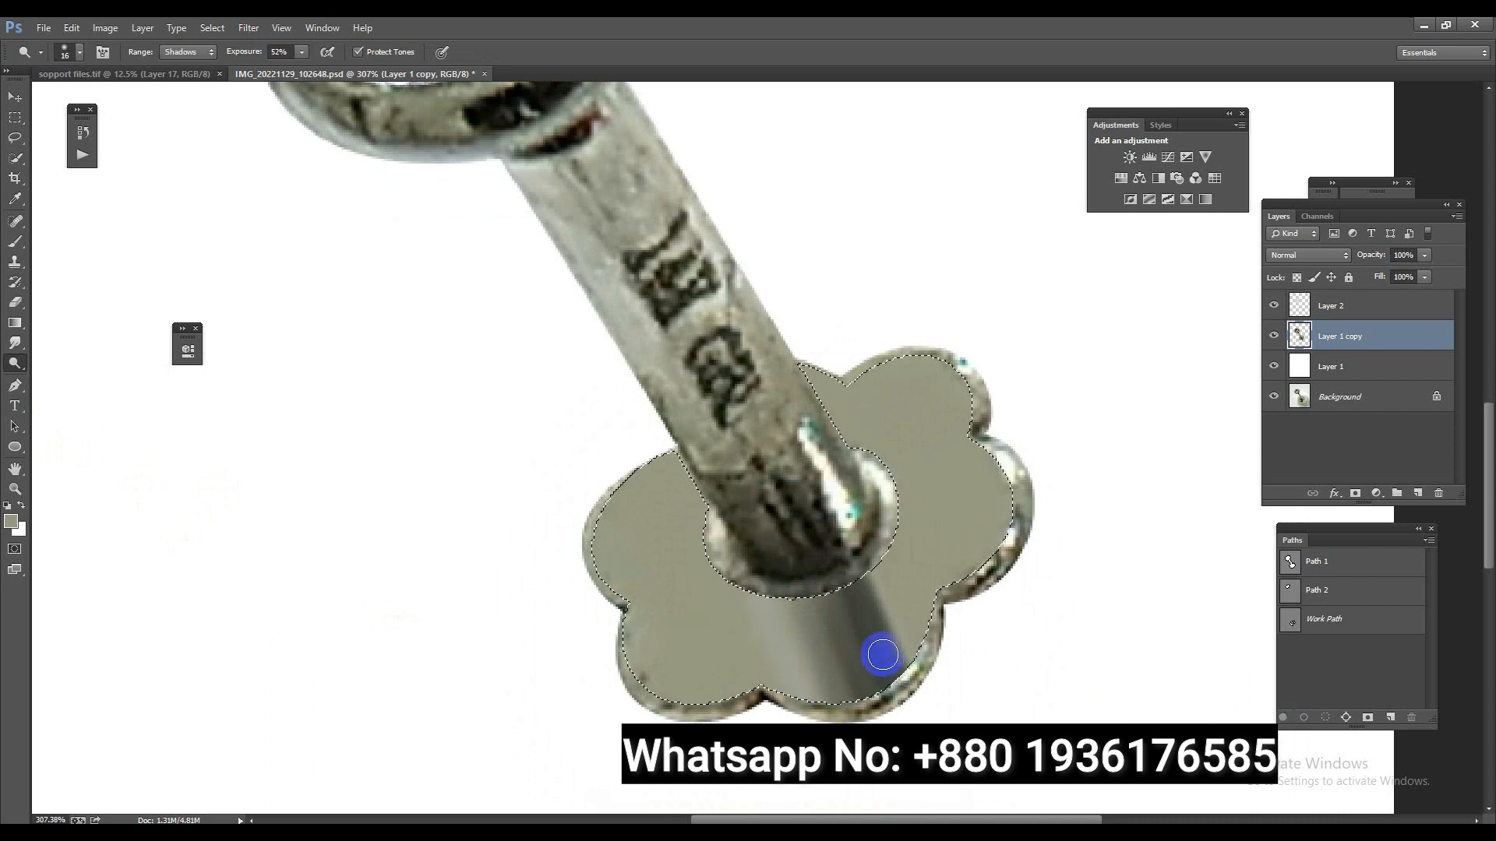
click(771, 588)
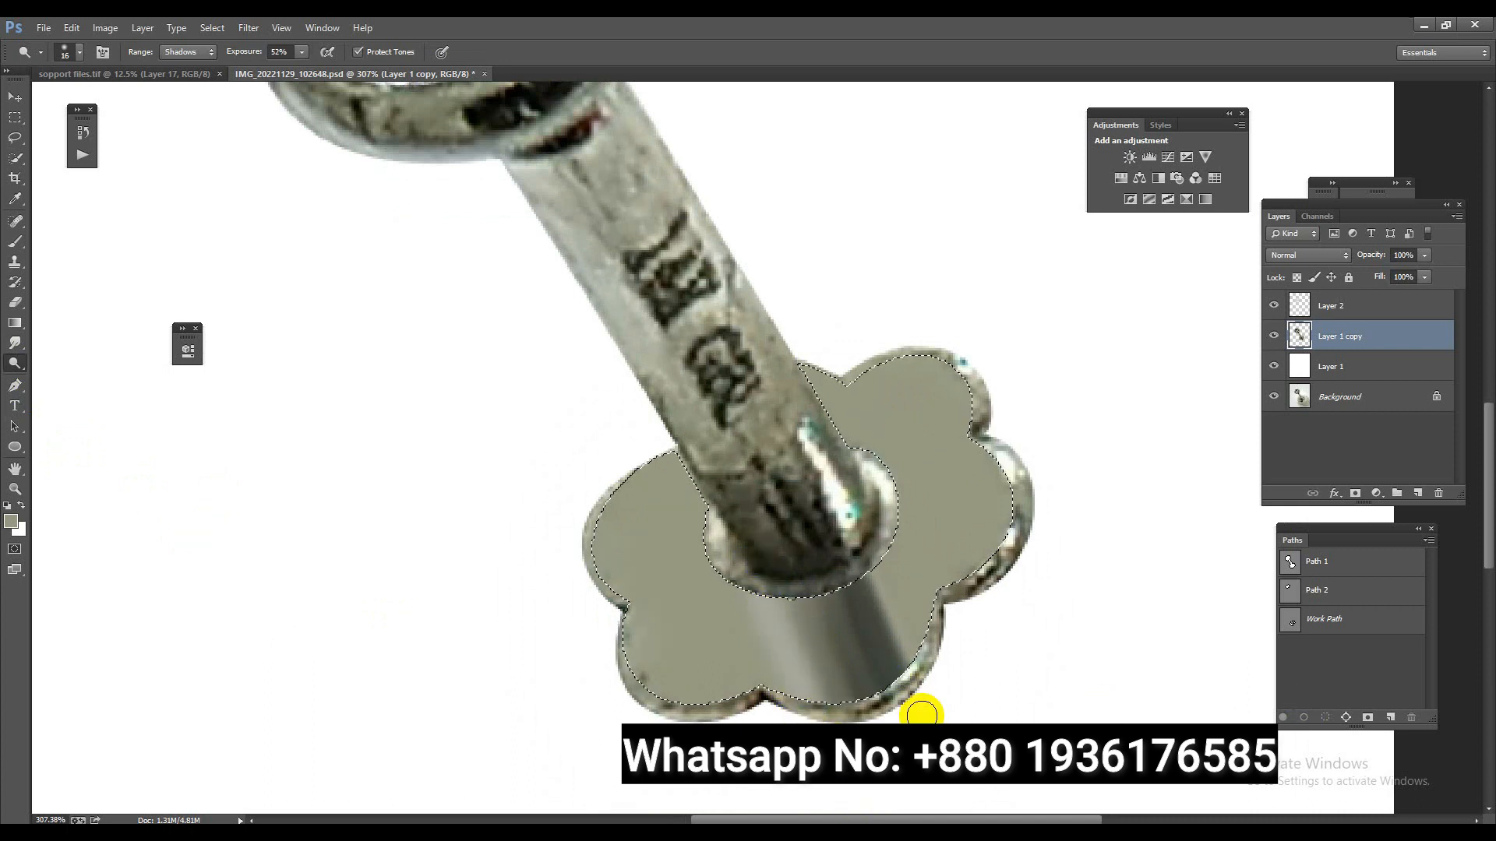
click(818, 591)
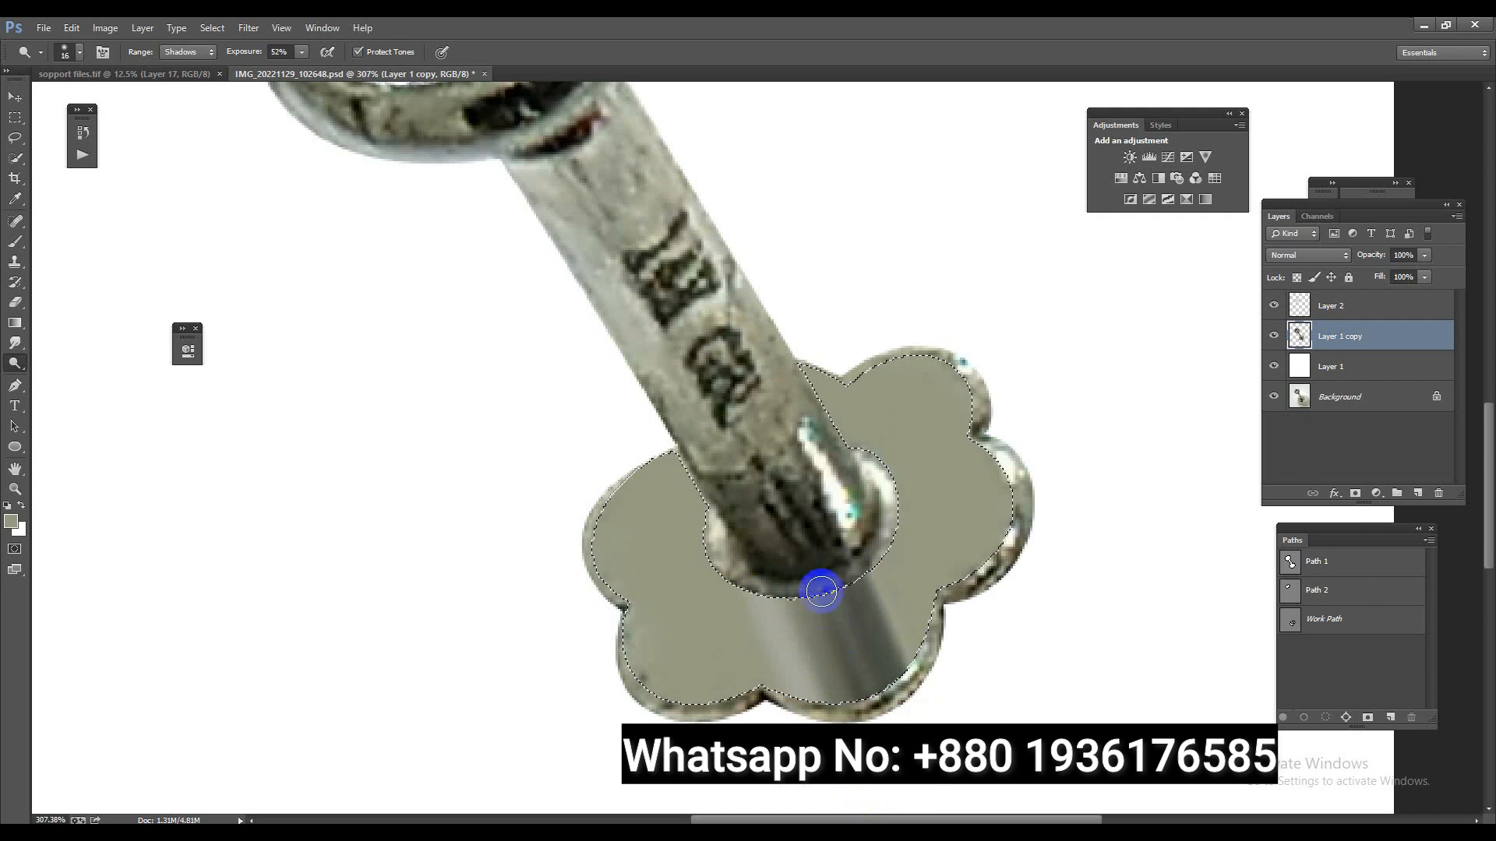
click(847, 683)
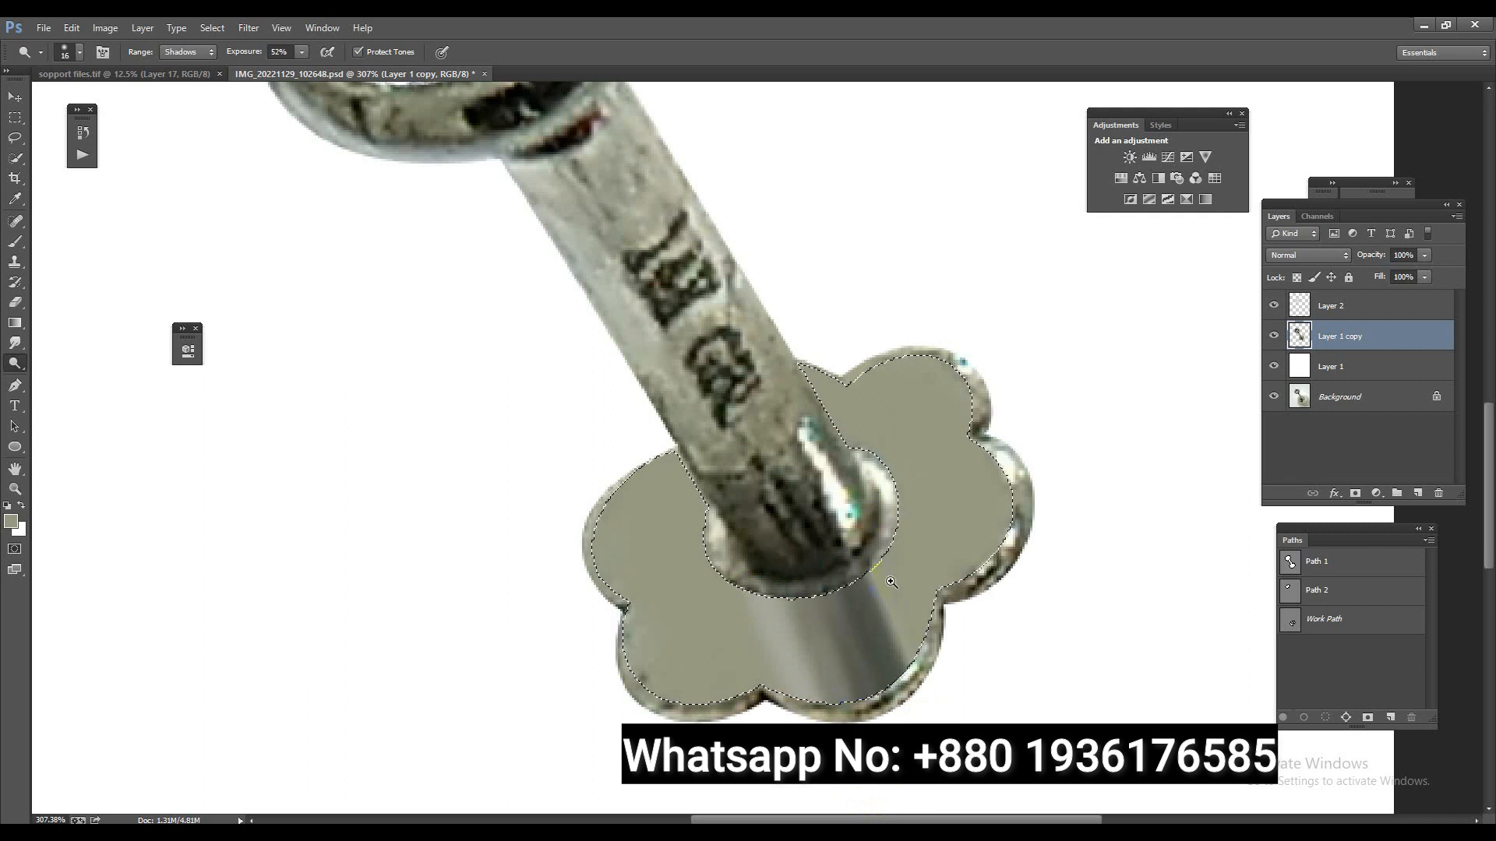
drag(890, 581, 984, 651)
drag(927, 608, 834, 566)
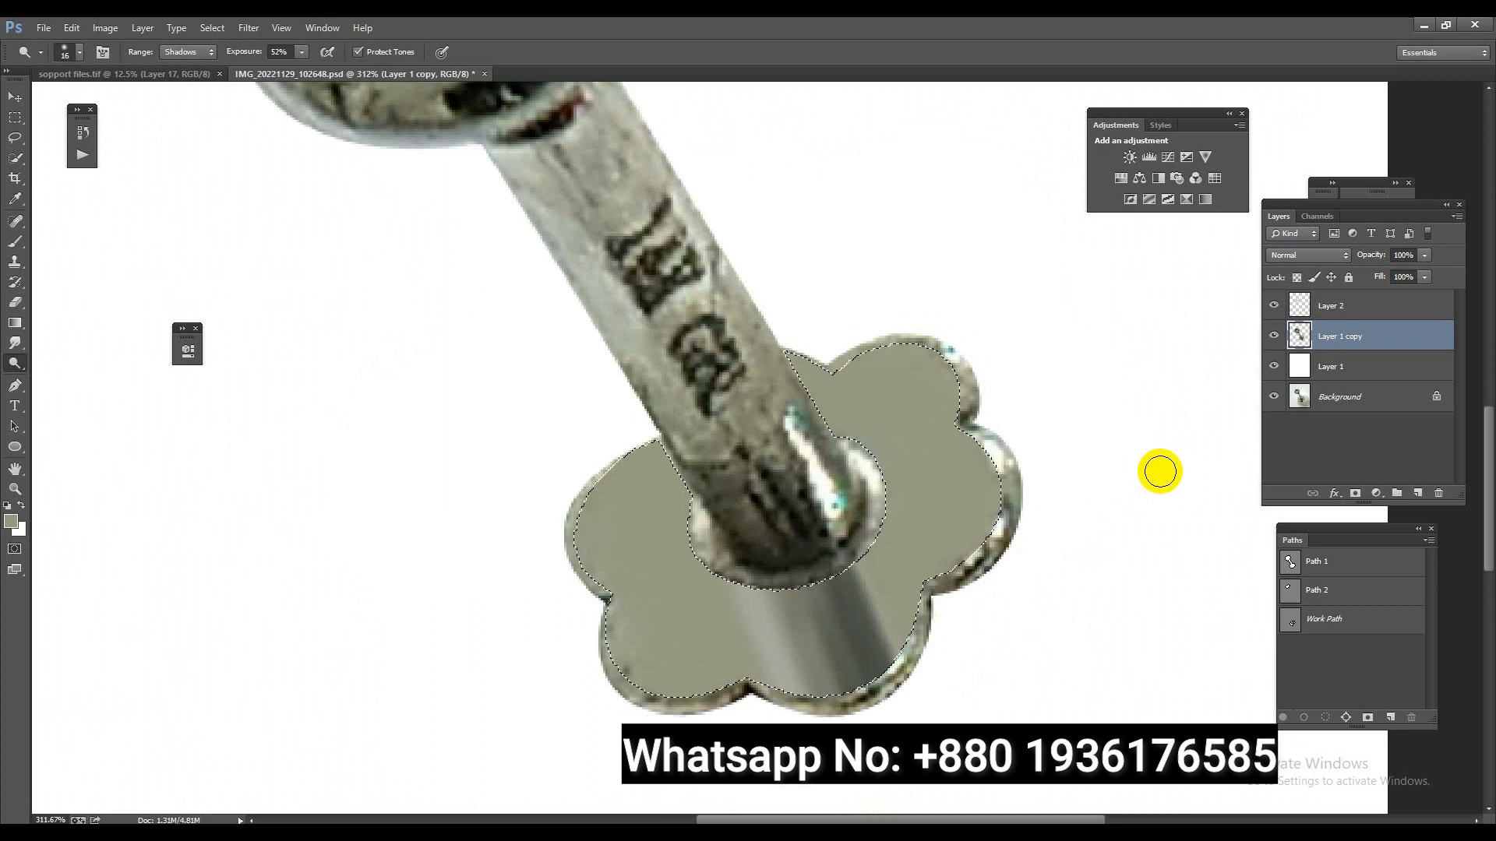
Smudge the reflection's streaks just below the collar with a 14-pixel brush at 63% strength.
click(16, 345)
click(768, 574)
click(779, 710)
mouse_move(744, 599)
mouse_down()
mouse_move(778, 714)
mouse_move(761, 658)
mouse_up()
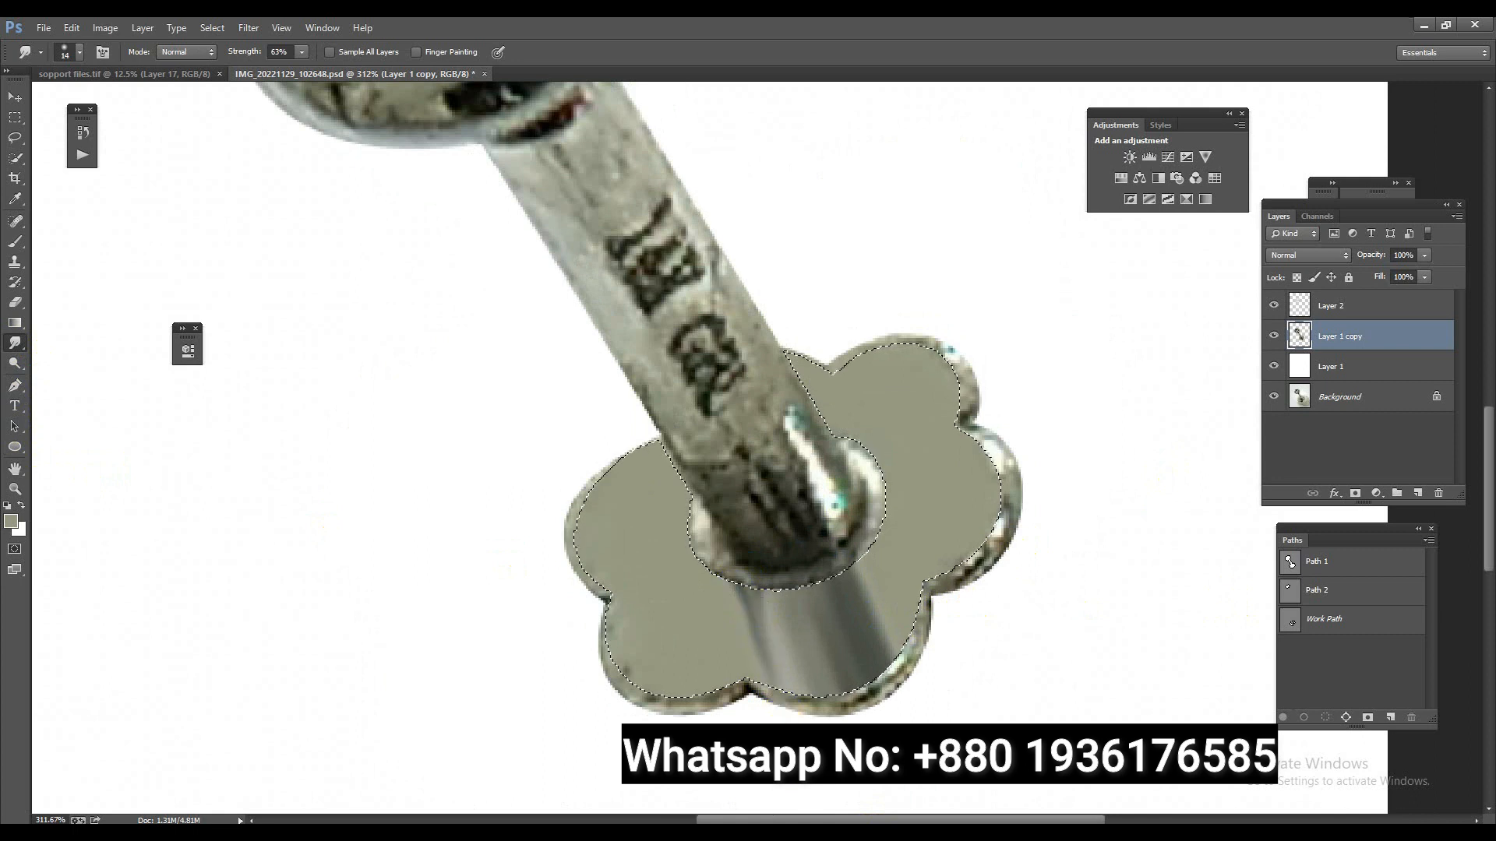
drag(781, 578, 692, 520)
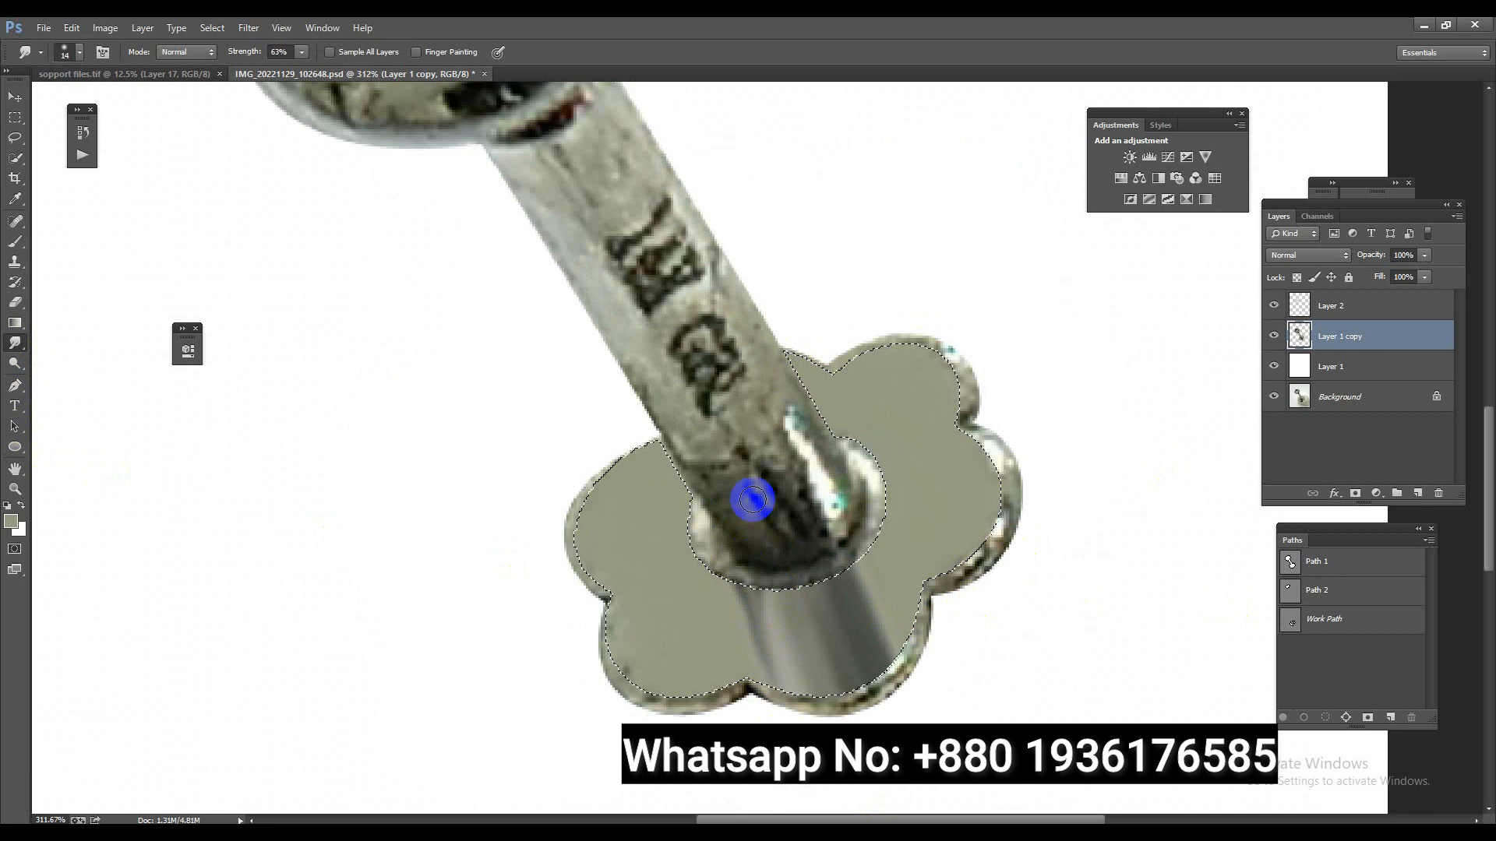
Sample pale teal from the post's highlight and brush a soft glow on the petals around both sides of the collar, starting at 84 pixels.
click(16, 241)
click(796, 550)
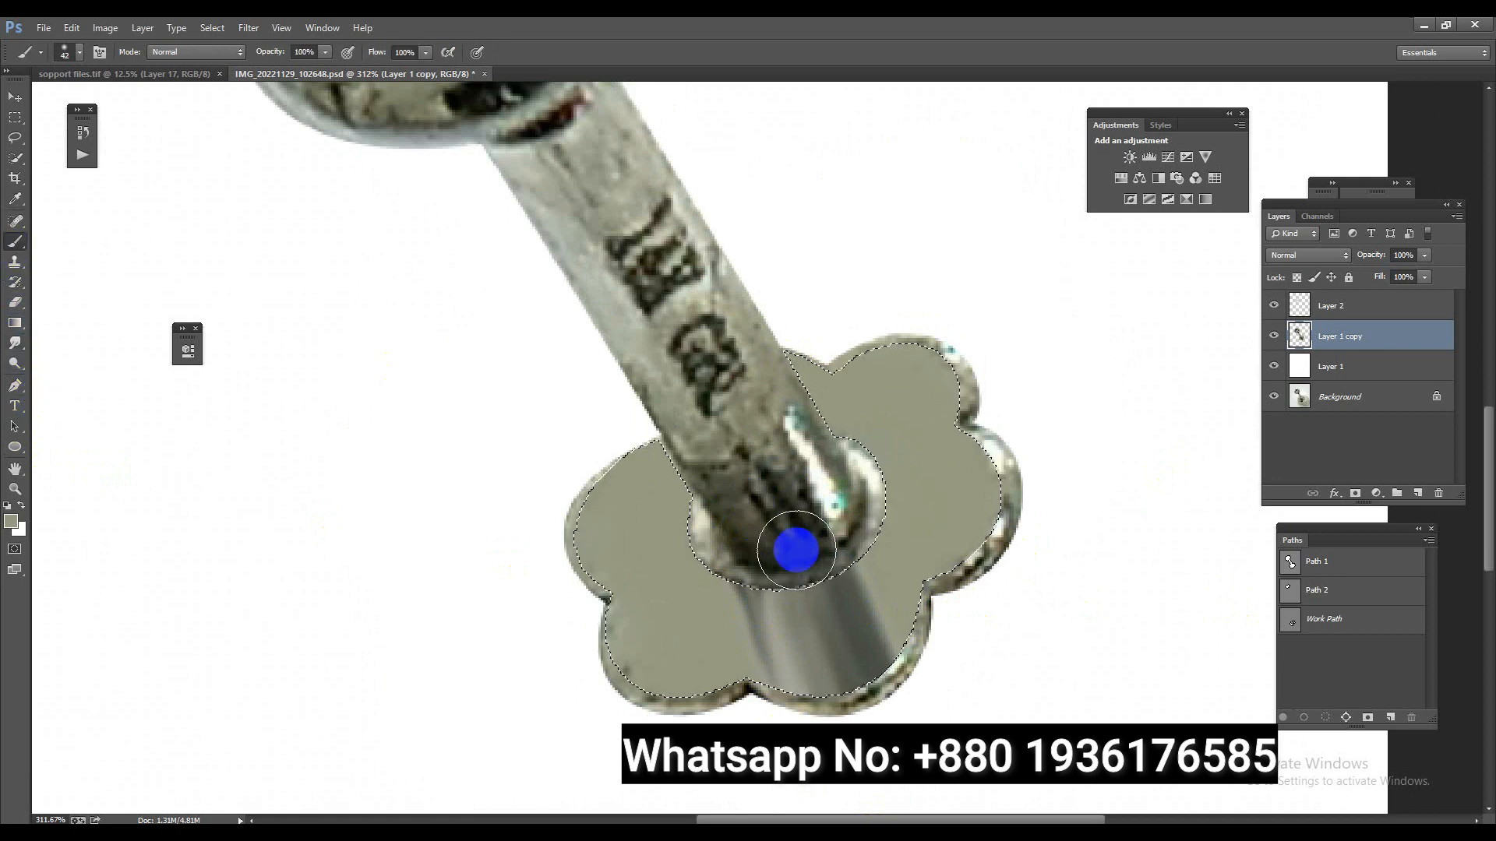
drag(791, 568, 839, 576)
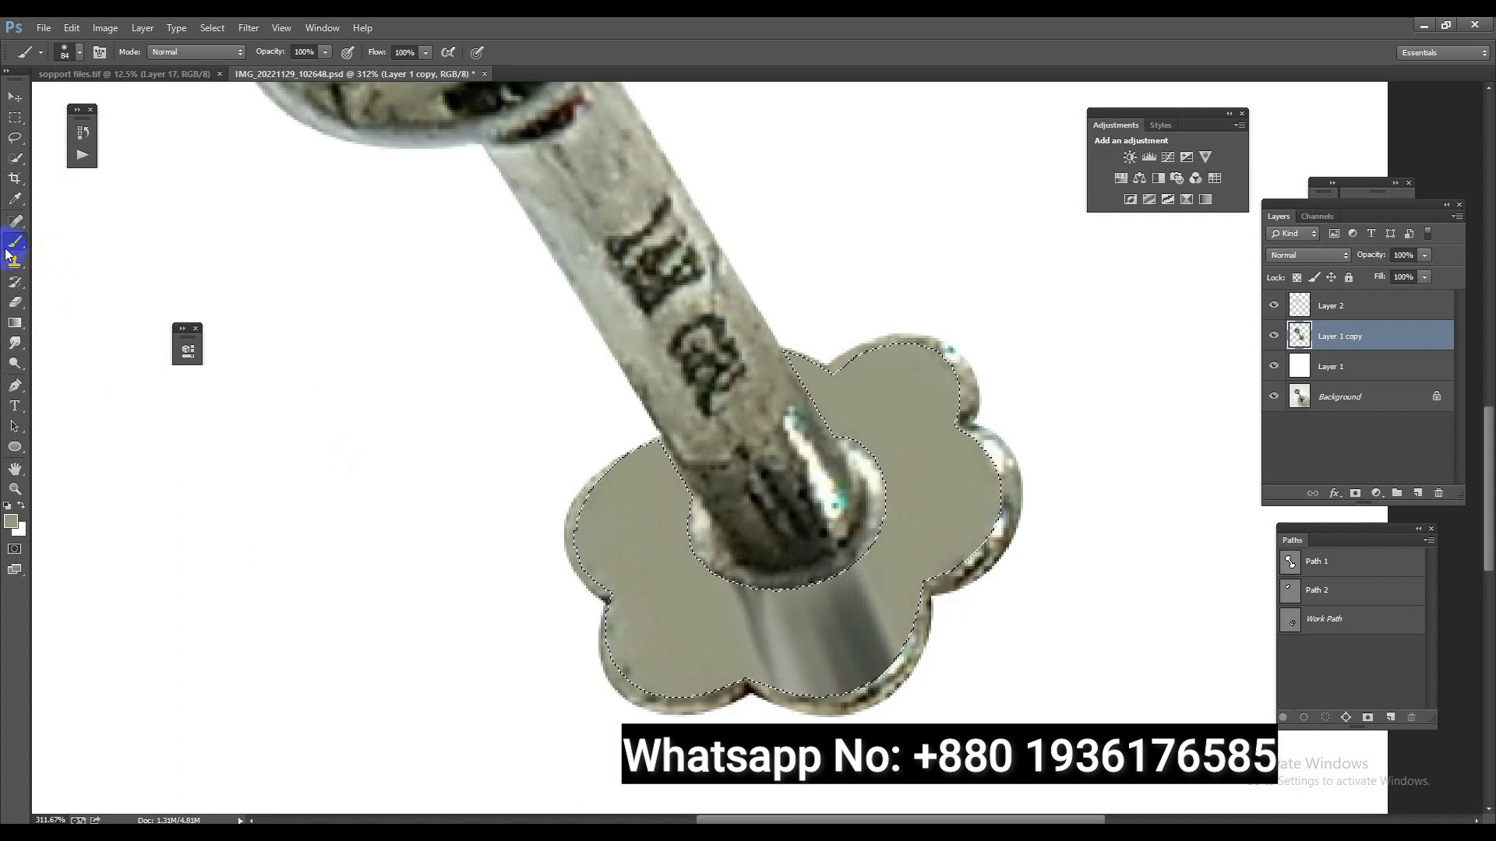
alt+click(723, 388)
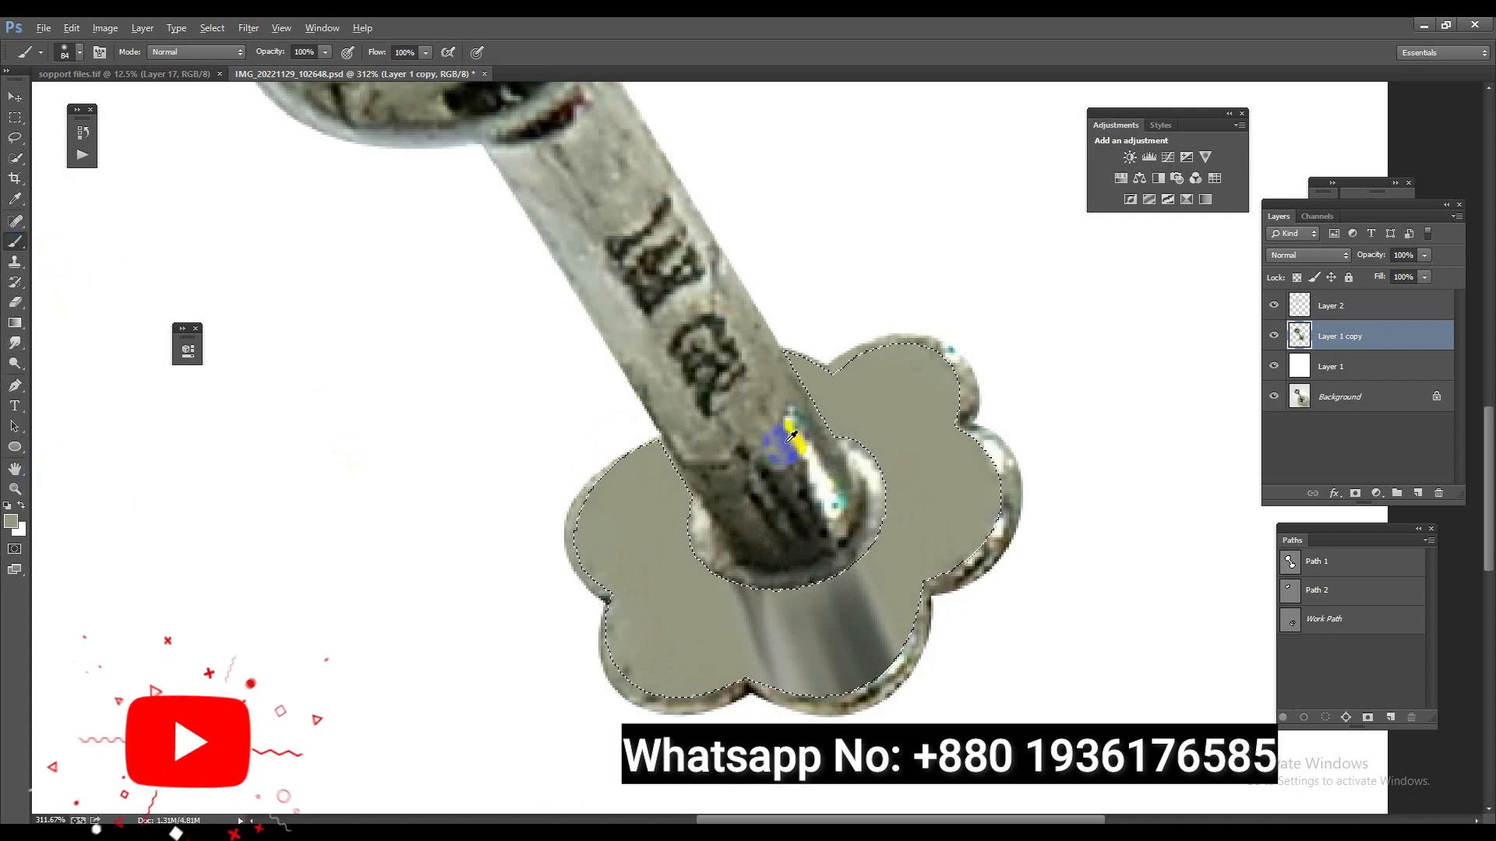
mouse_move(792, 449)
mouse_down()
mouse_move(803, 424)
mouse_move(811, 517)
mouse_move(741, 498)
mouse_up()
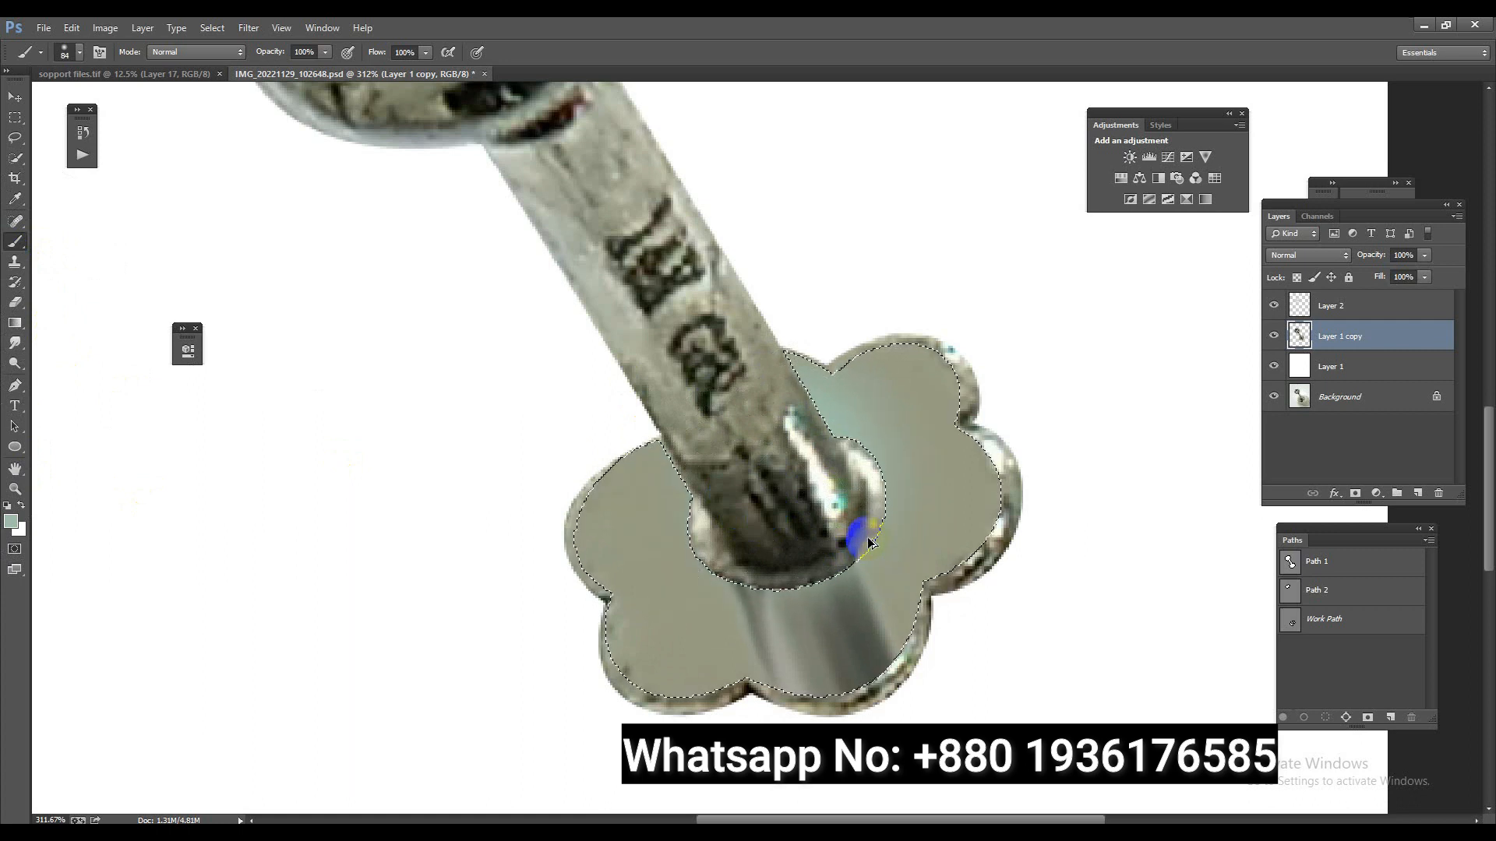
key(bracketleft)
key(bracketleft)
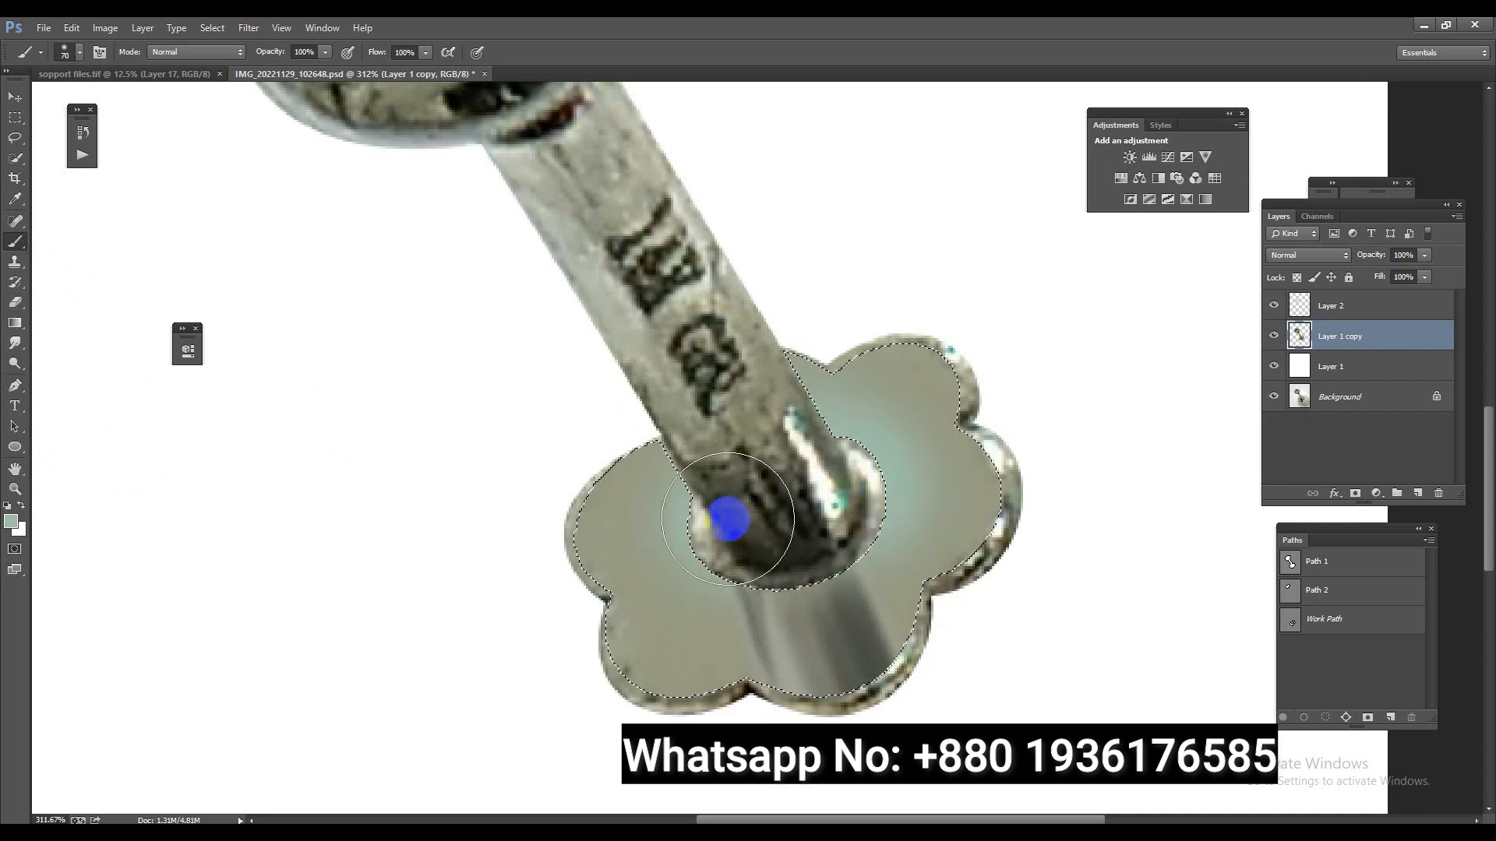
drag(733, 516, 705, 531)
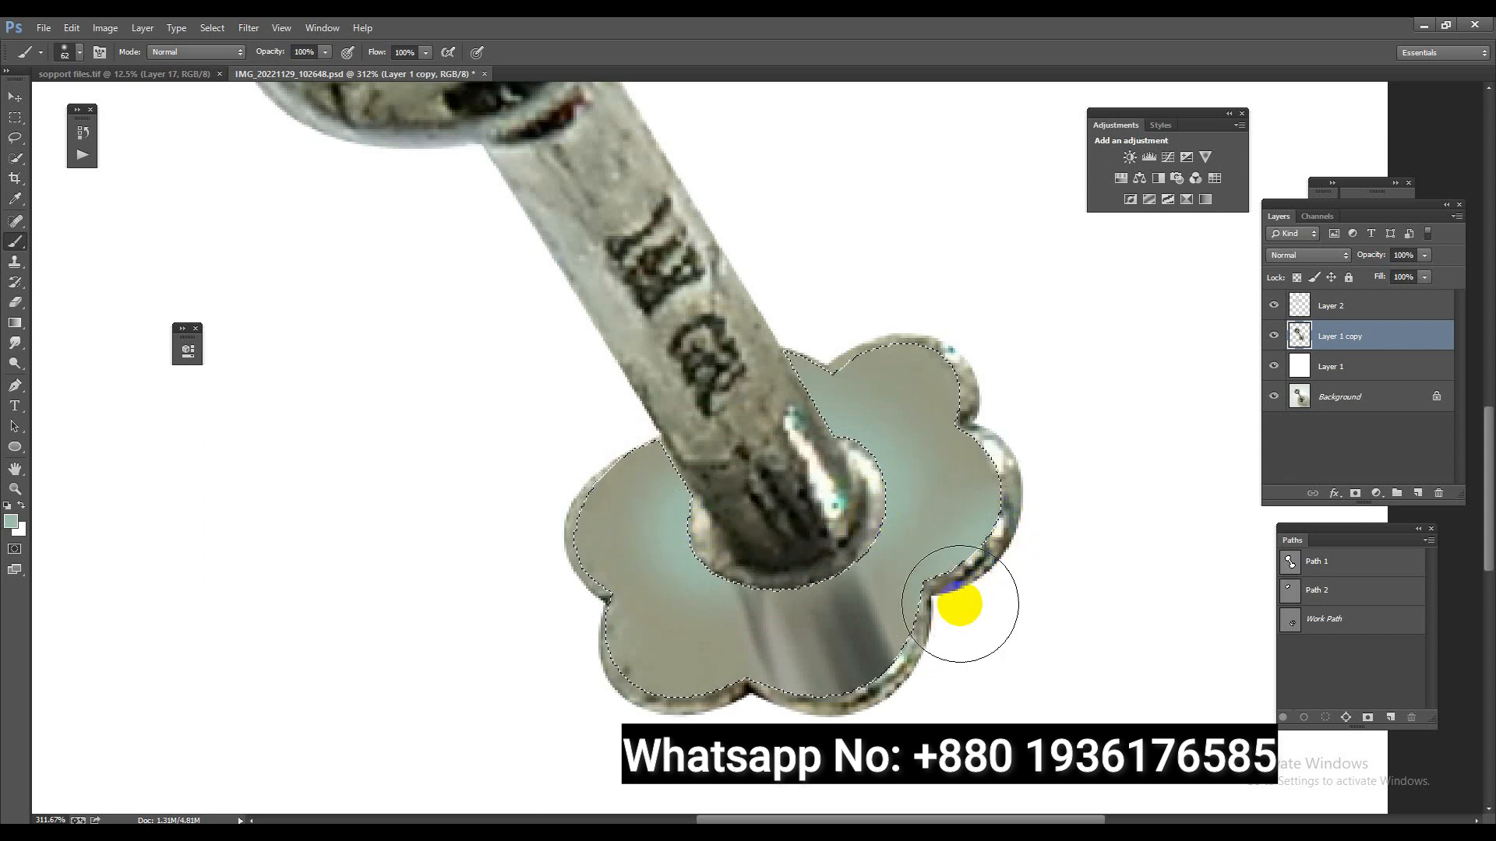
Add the teal tint along the outer petal edges with the 62-pixel brush, and deselect.
drag(1027, 507, 995, 391)
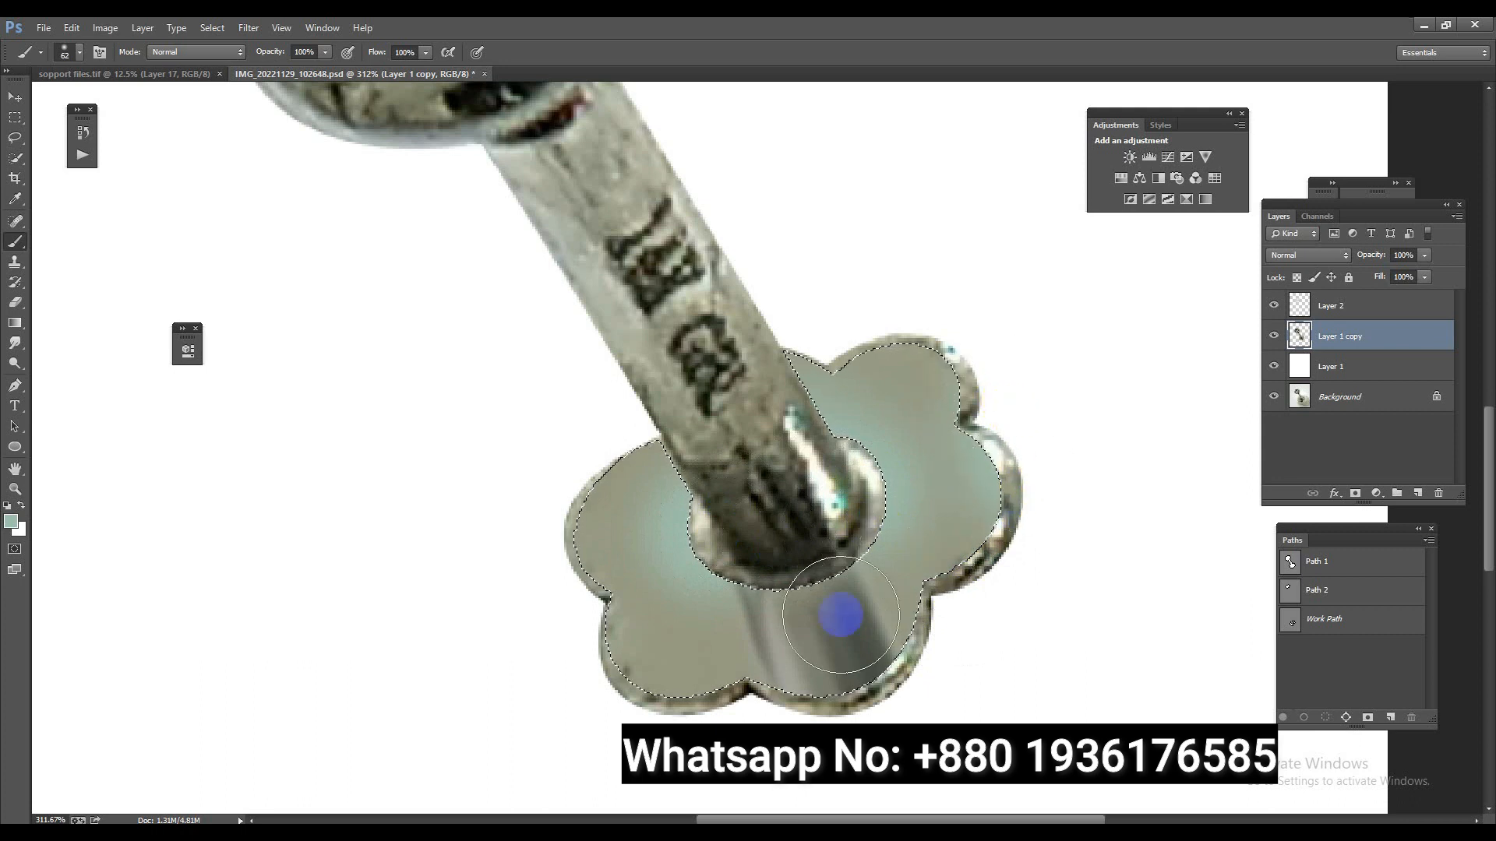
click(754, 696)
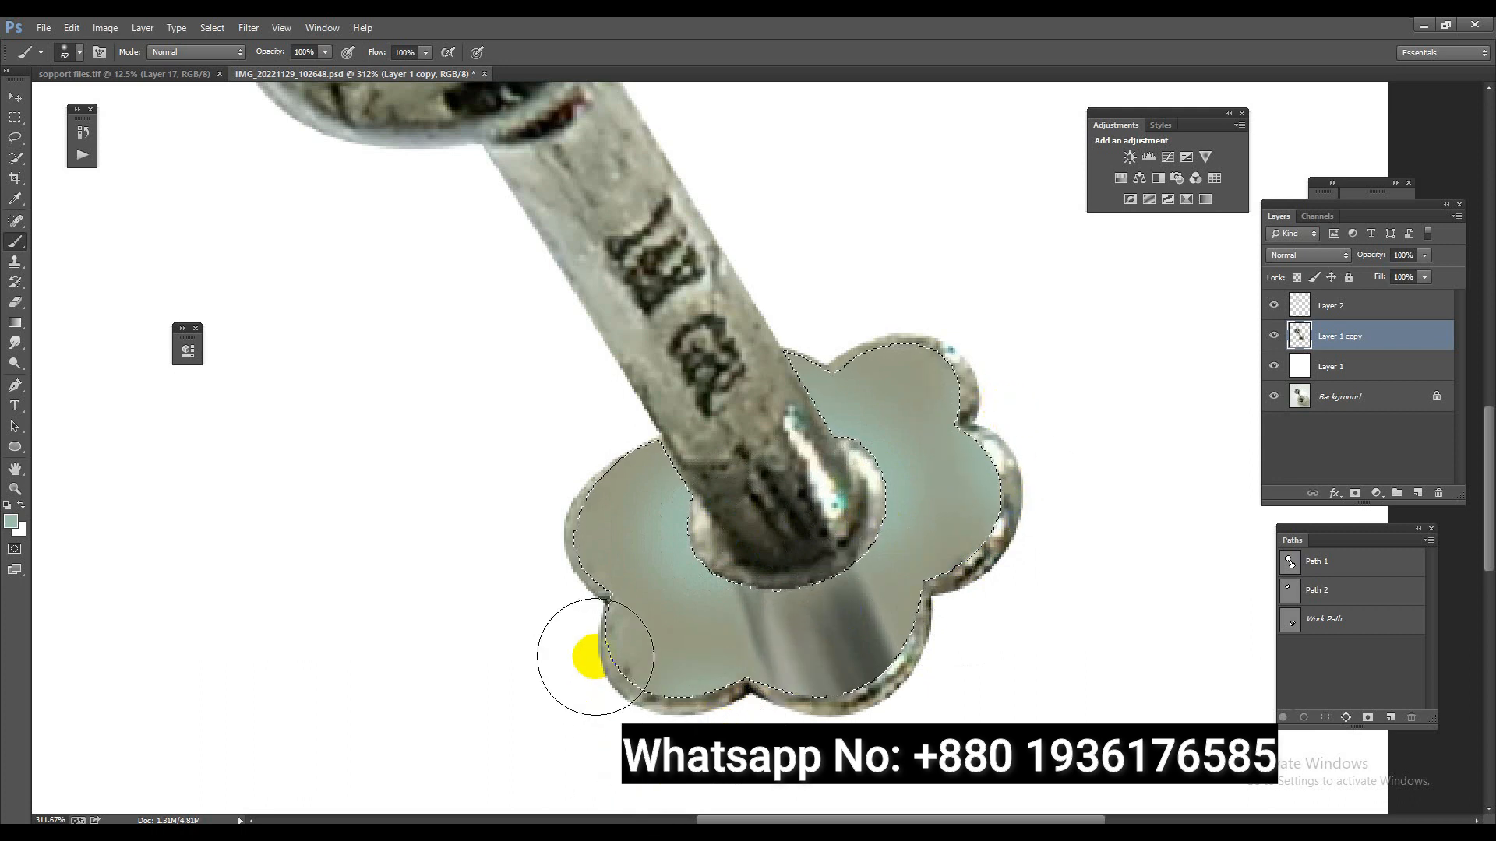
key(ctrl+d)
drag(816, 526, 1113, 458)
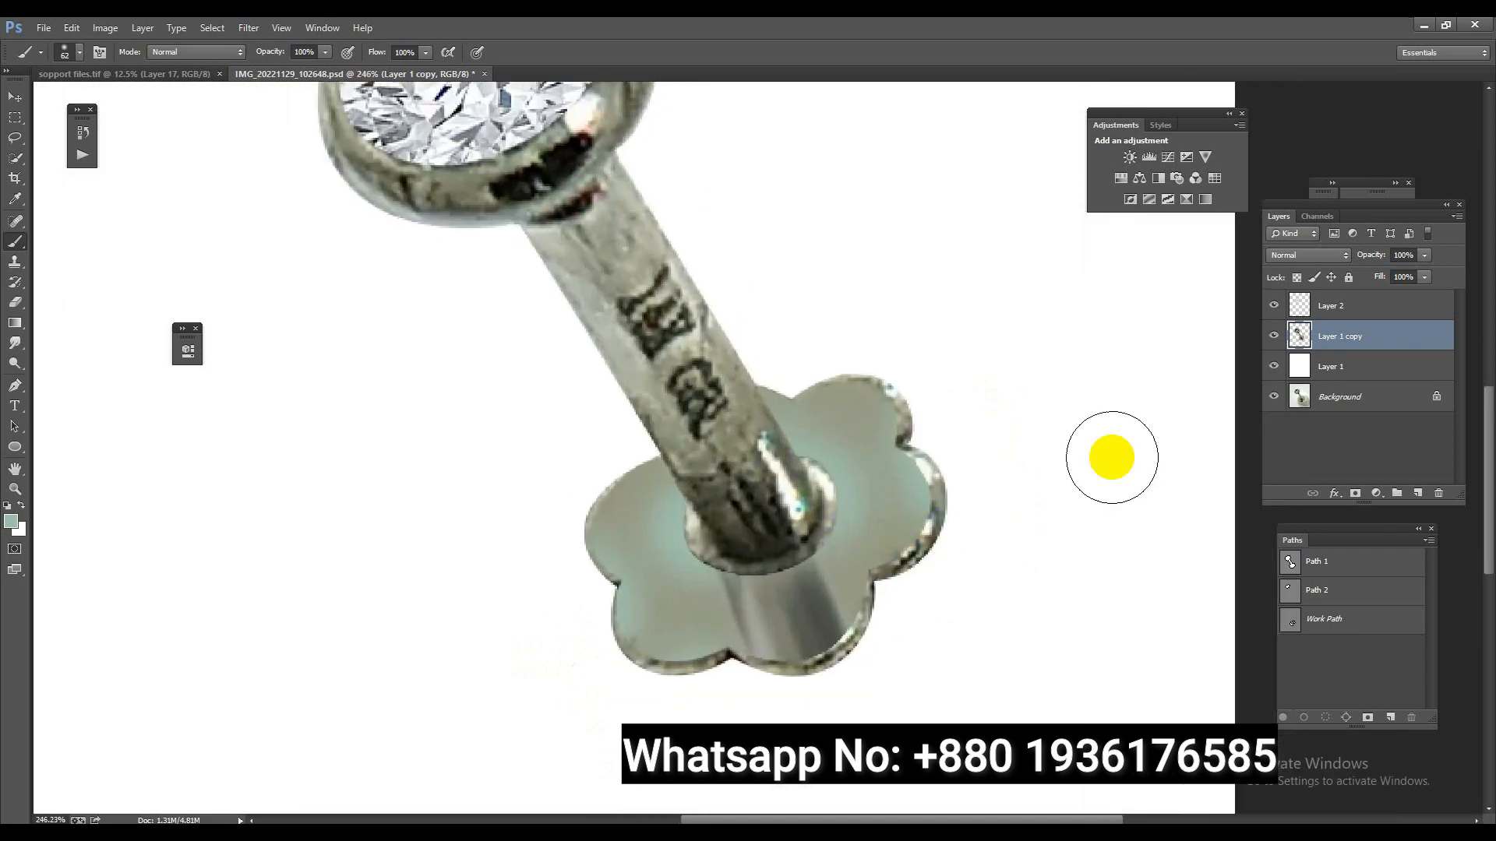
Load the petal Work Path as a selection and extend the teal tint over the petal beside the collar.
ctrl+click(1290, 561)
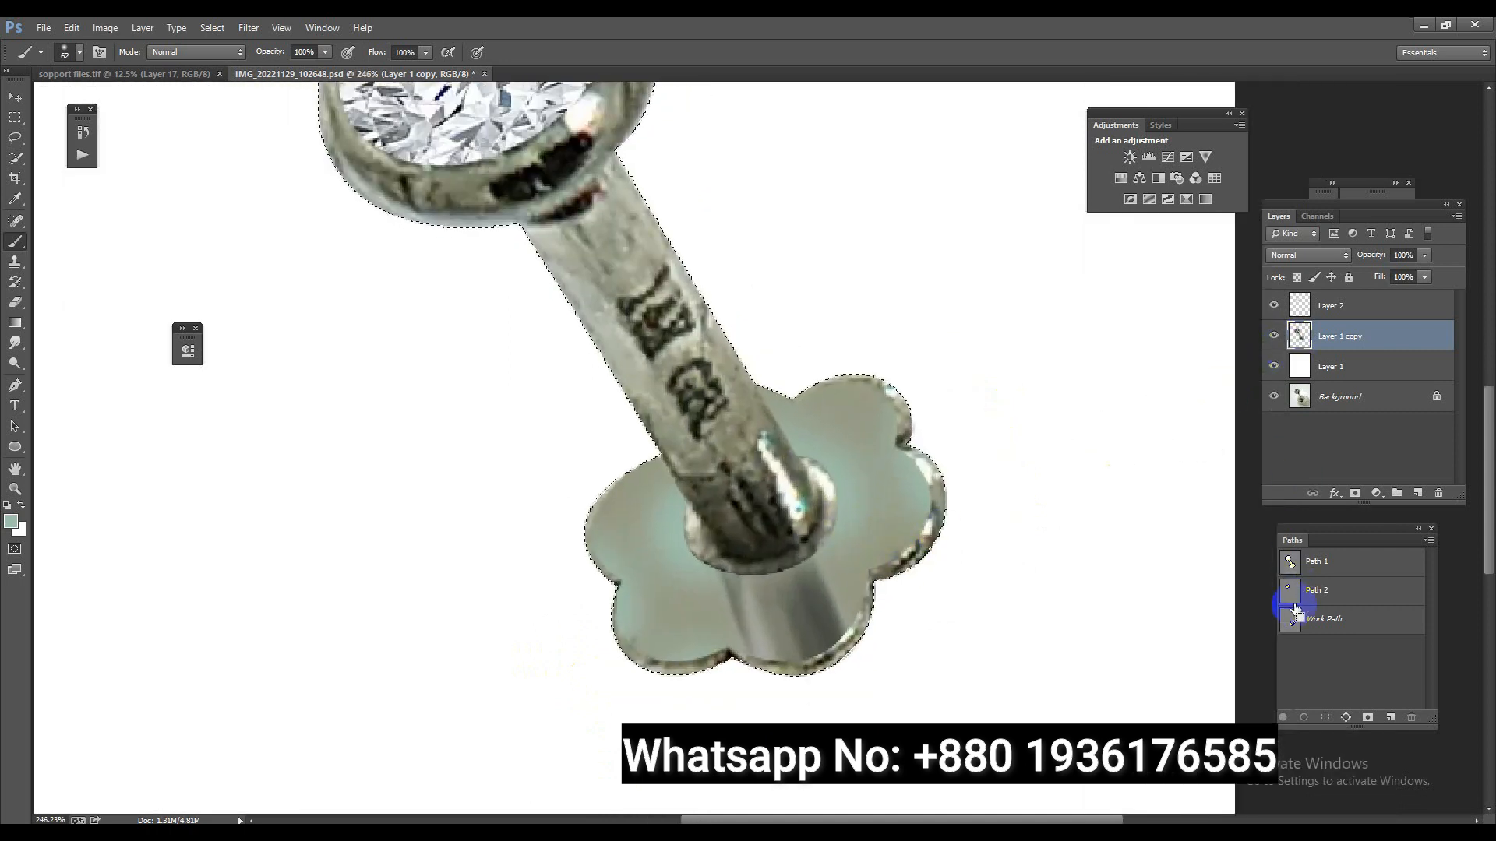
click(690, 535)
alt+click(638, 584)
mouse_move(642, 579)
mouse_down()
mouse_move(678, 537)
mouse_move(810, 472)
mouse_move(678, 549)
mouse_up()
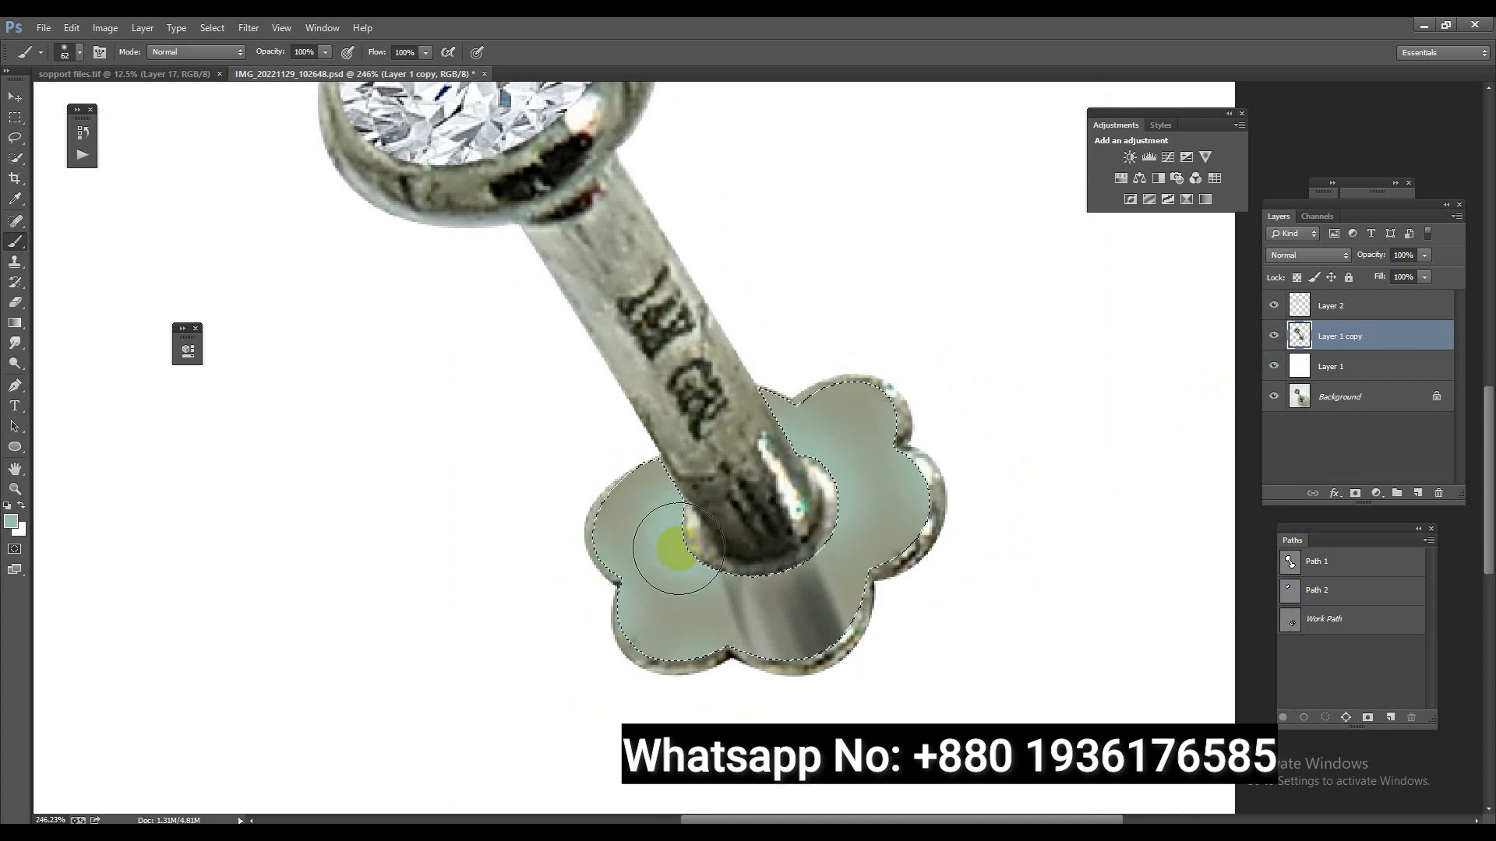
Sample white from the background, brush soft white glows on the petals around the collar, and deselect.
alt+click(167, 457)
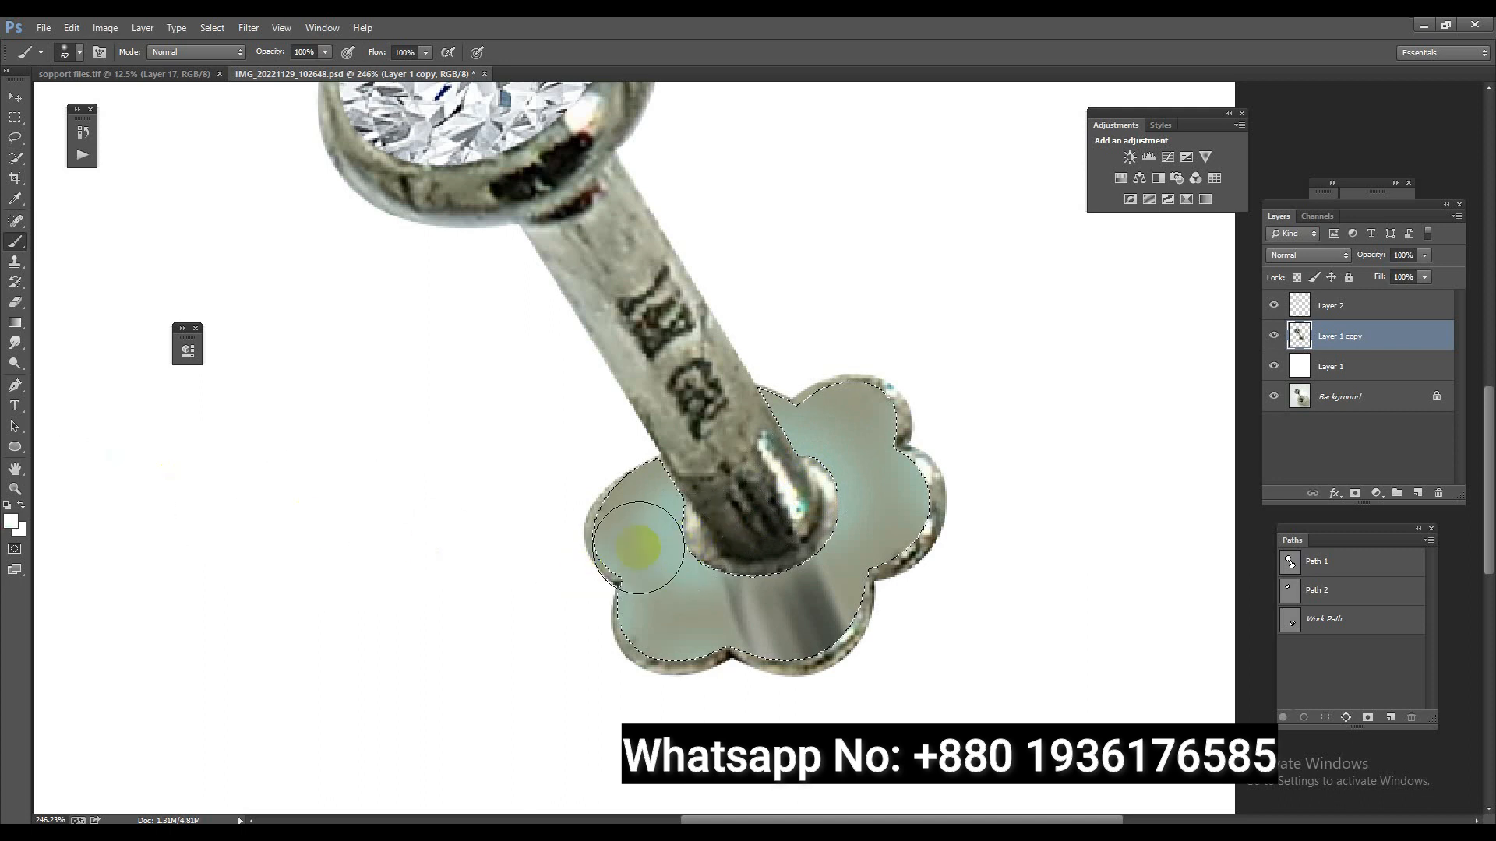
drag(585, 653, 662, 618)
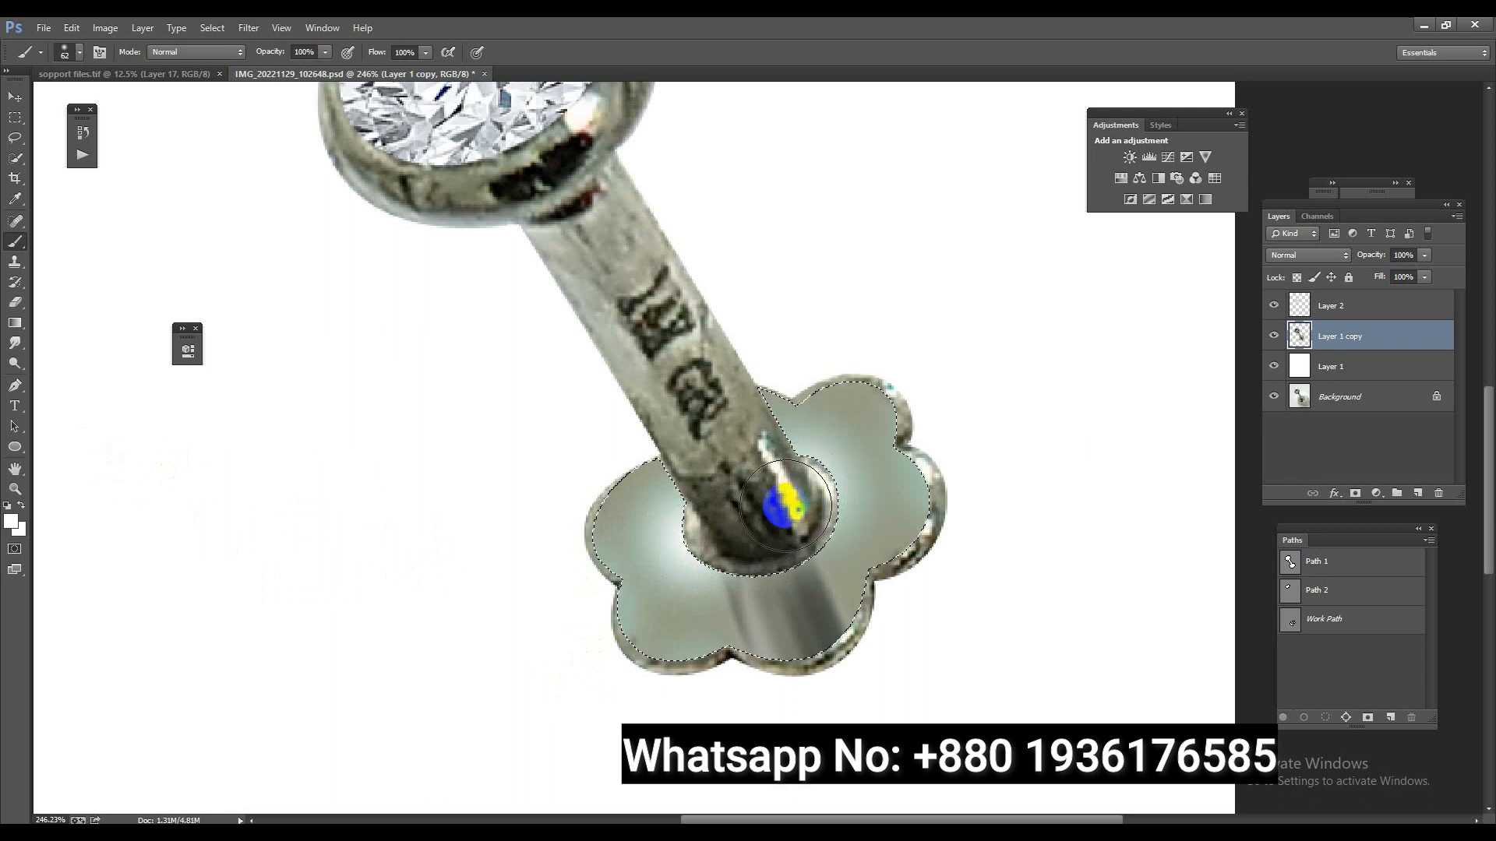
click(822, 492)
mouse_move(797, 508)
mouse_down()
mouse_move(813, 482)
mouse_move(752, 534)
mouse_move(691, 533)
mouse_move(723, 542)
mouse_move(791, 535)
mouse_move(802, 500)
mouse_move(826, 524)
mouse_move(678, 491)
mouse_up()
key(ctrl+d)
drag(821, 553, 932, 574)
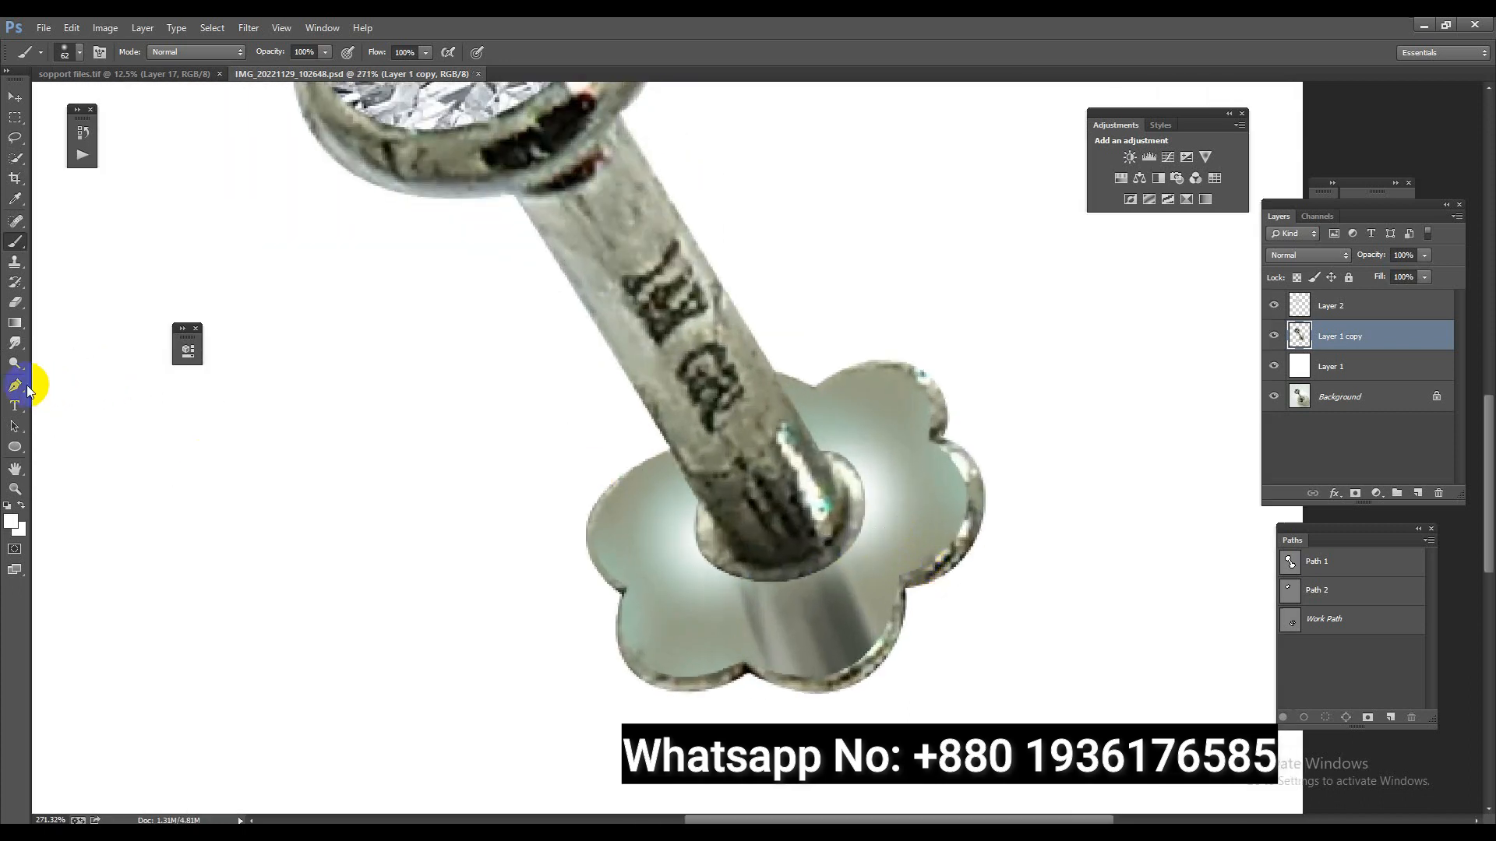
Smudge the bright highlight at the post's foot into a straight streak up to the stone setting, using a 14-pixel brush at 100% strength.
click(15, 343)
drag(785, 532, 812, 495)
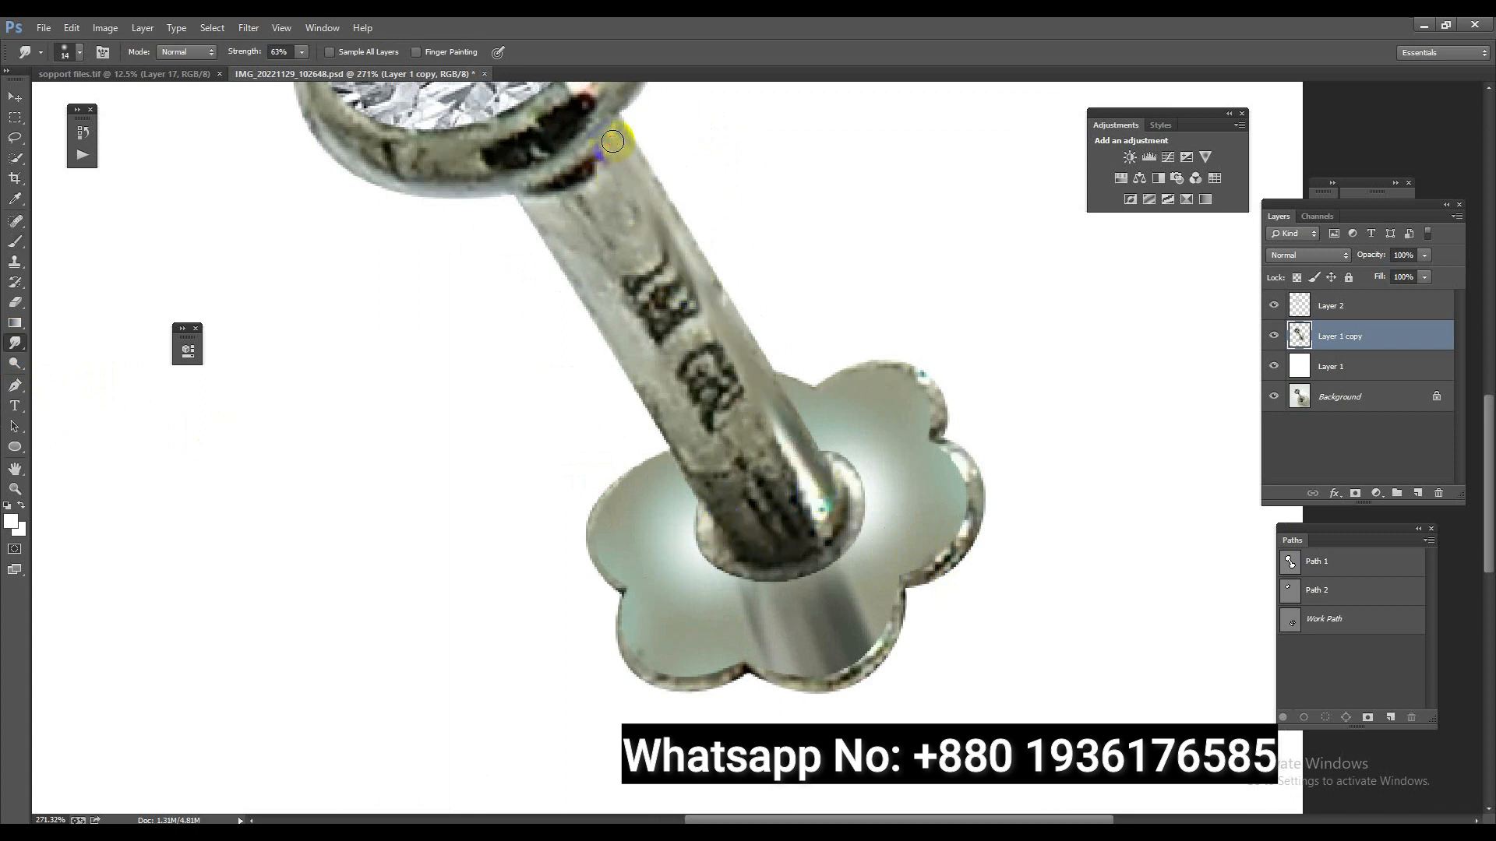
drag(241, 54, 278, 54)
click(812, 495)
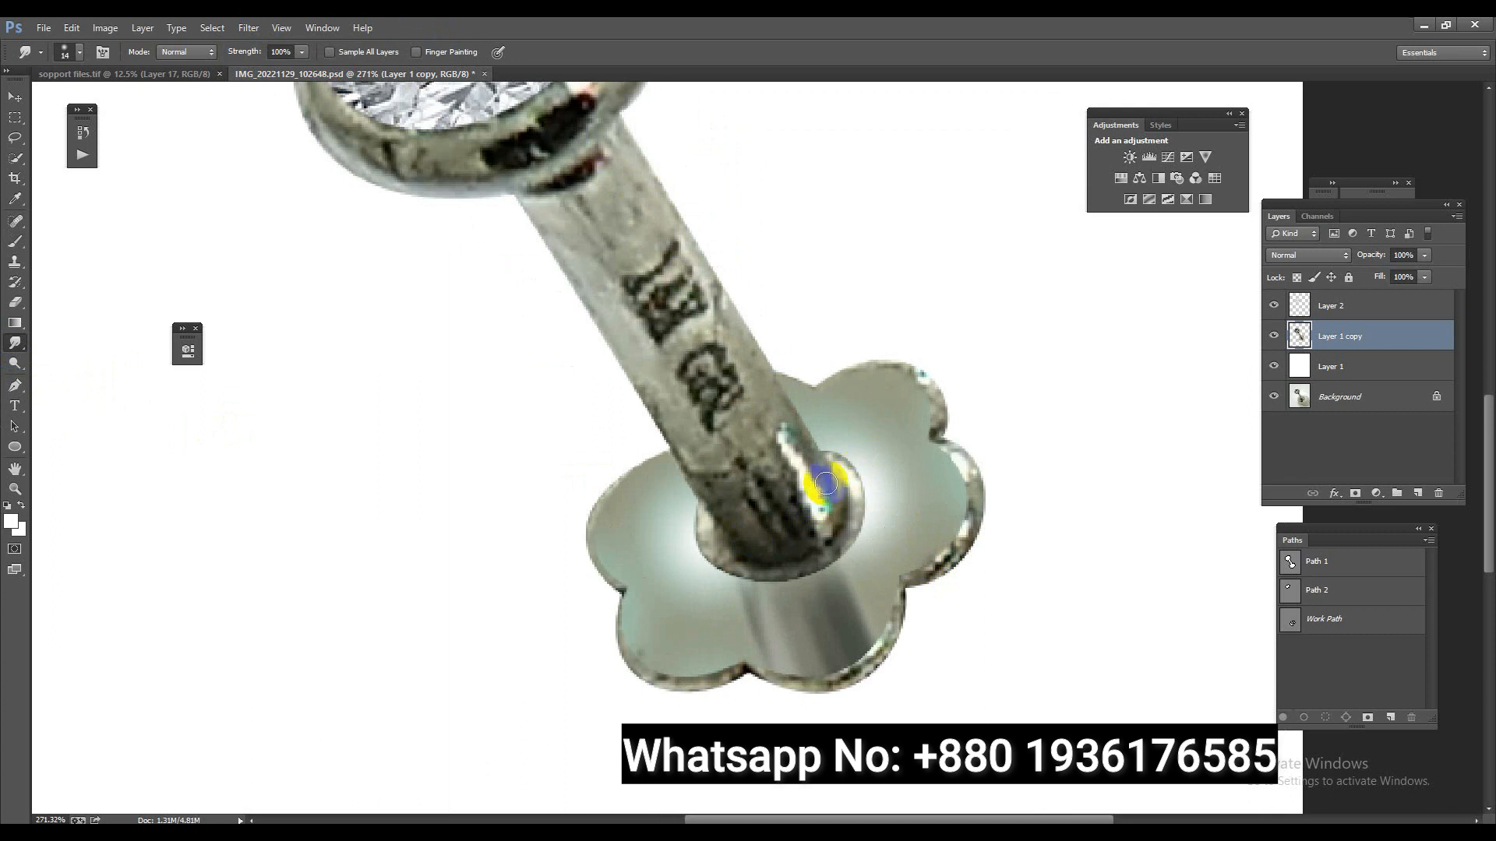
shift+click(617, 142)
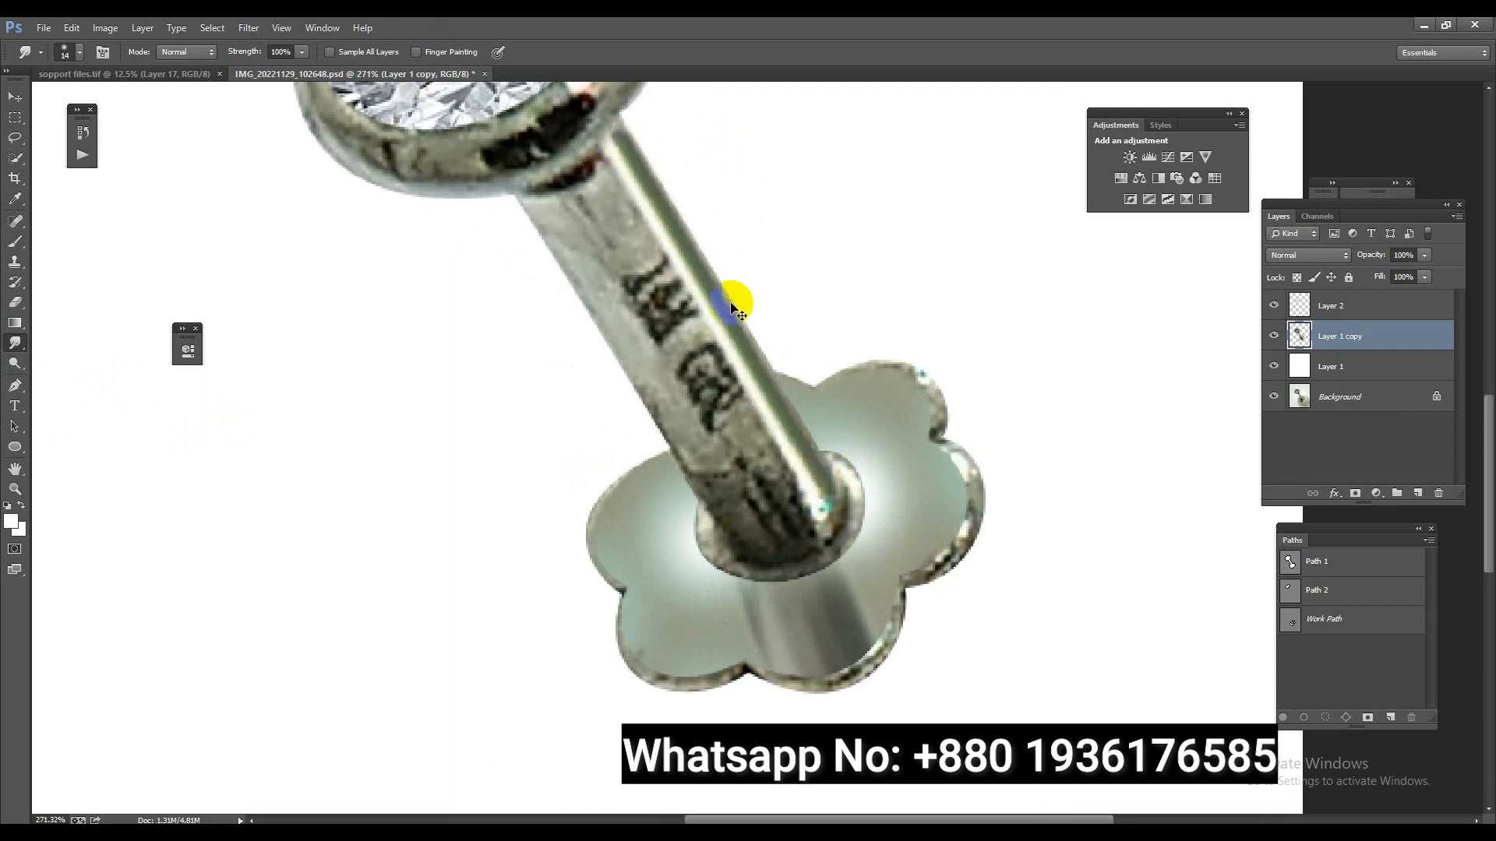
key(ctrl+z)
click(803, 463)
shift+click(615, 140)
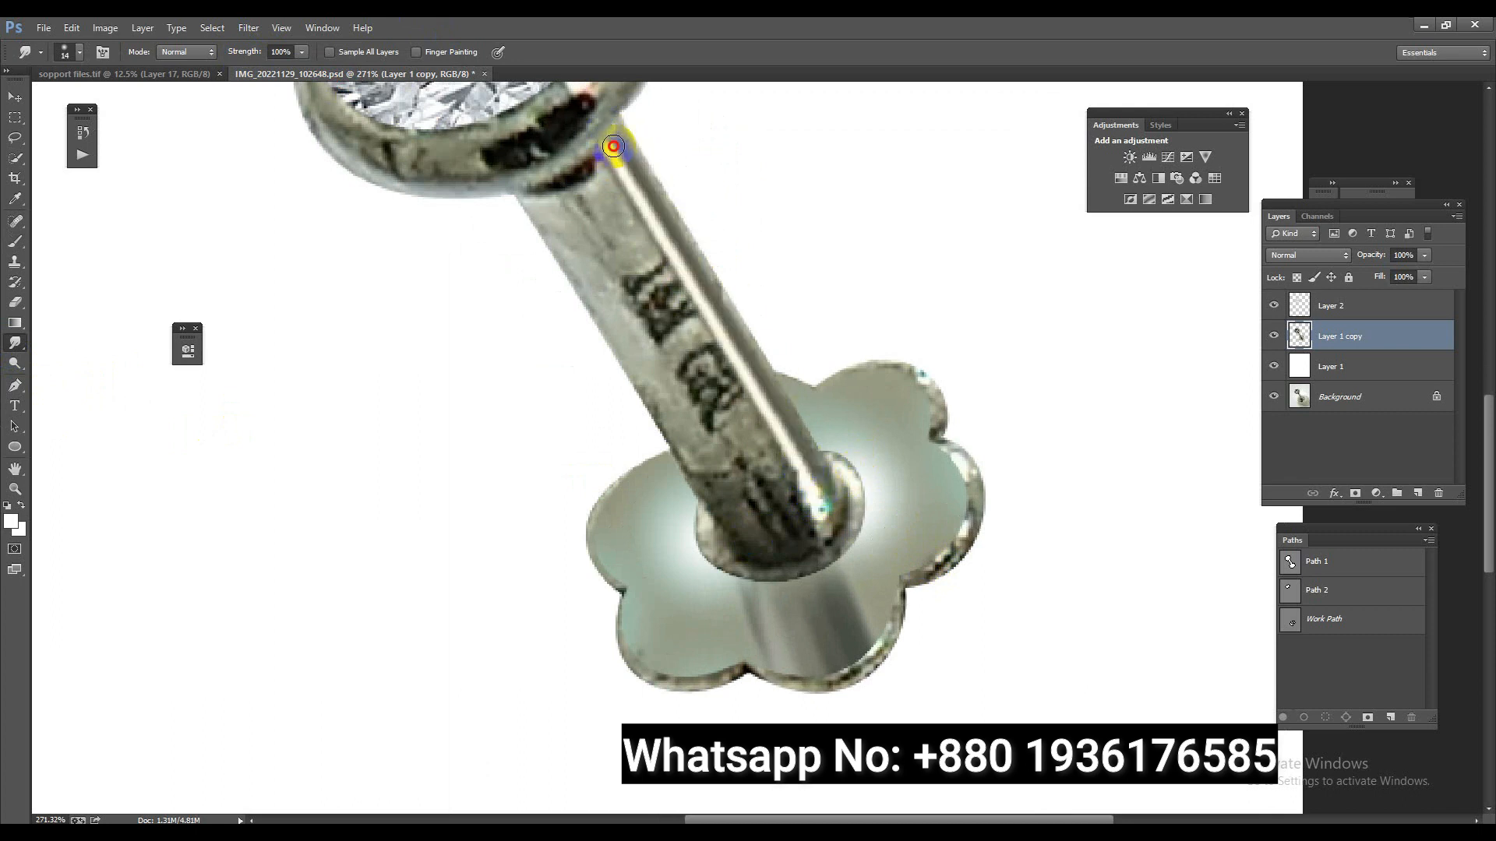
Enlarge the smudge brush to 24 pixels and smooth the dark patches at the post's foot.
key(bracketright)
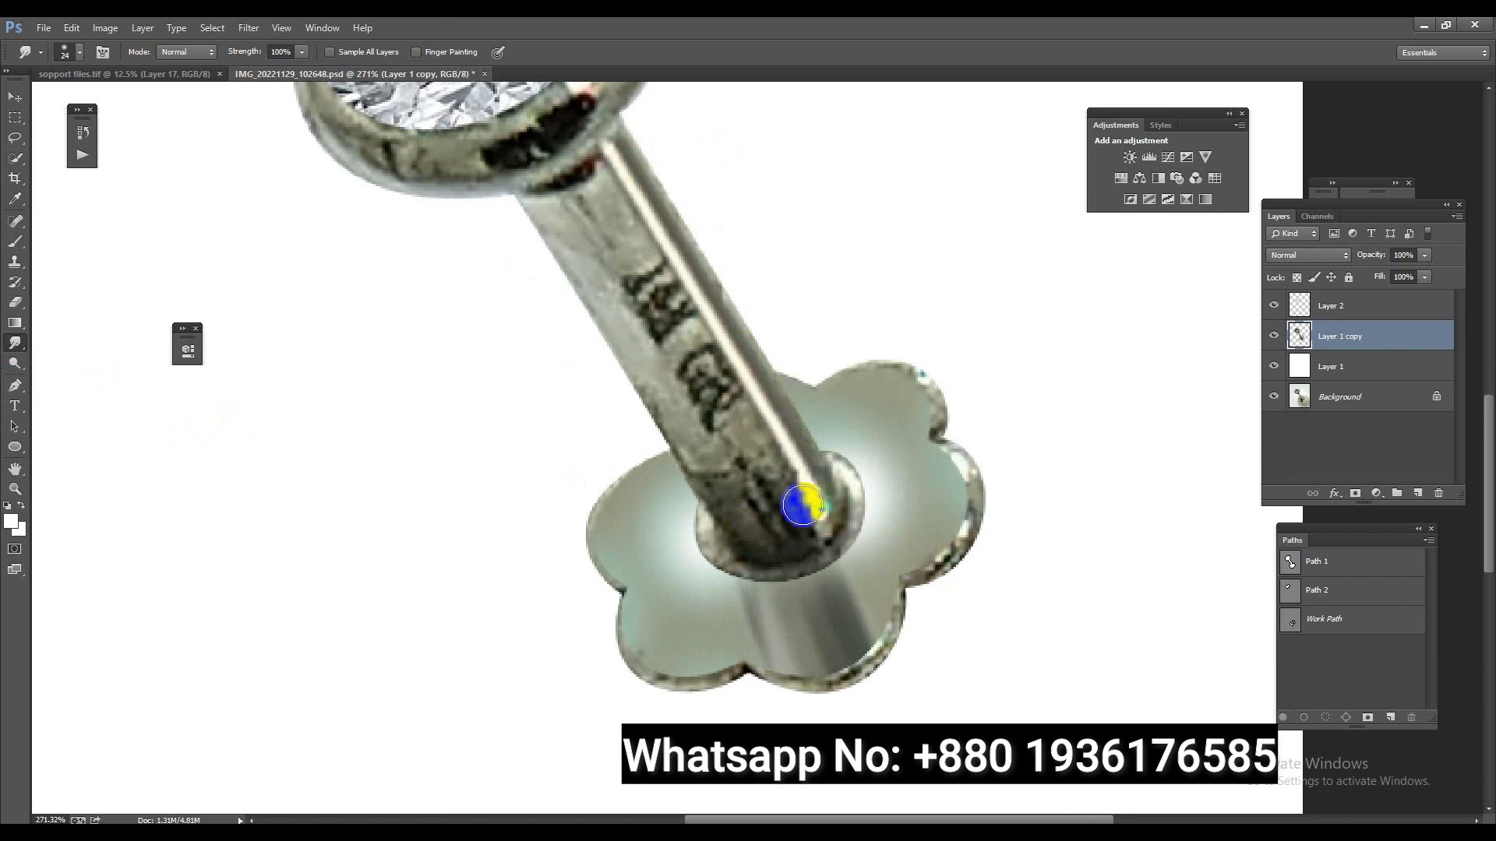
key(ctrl+z)
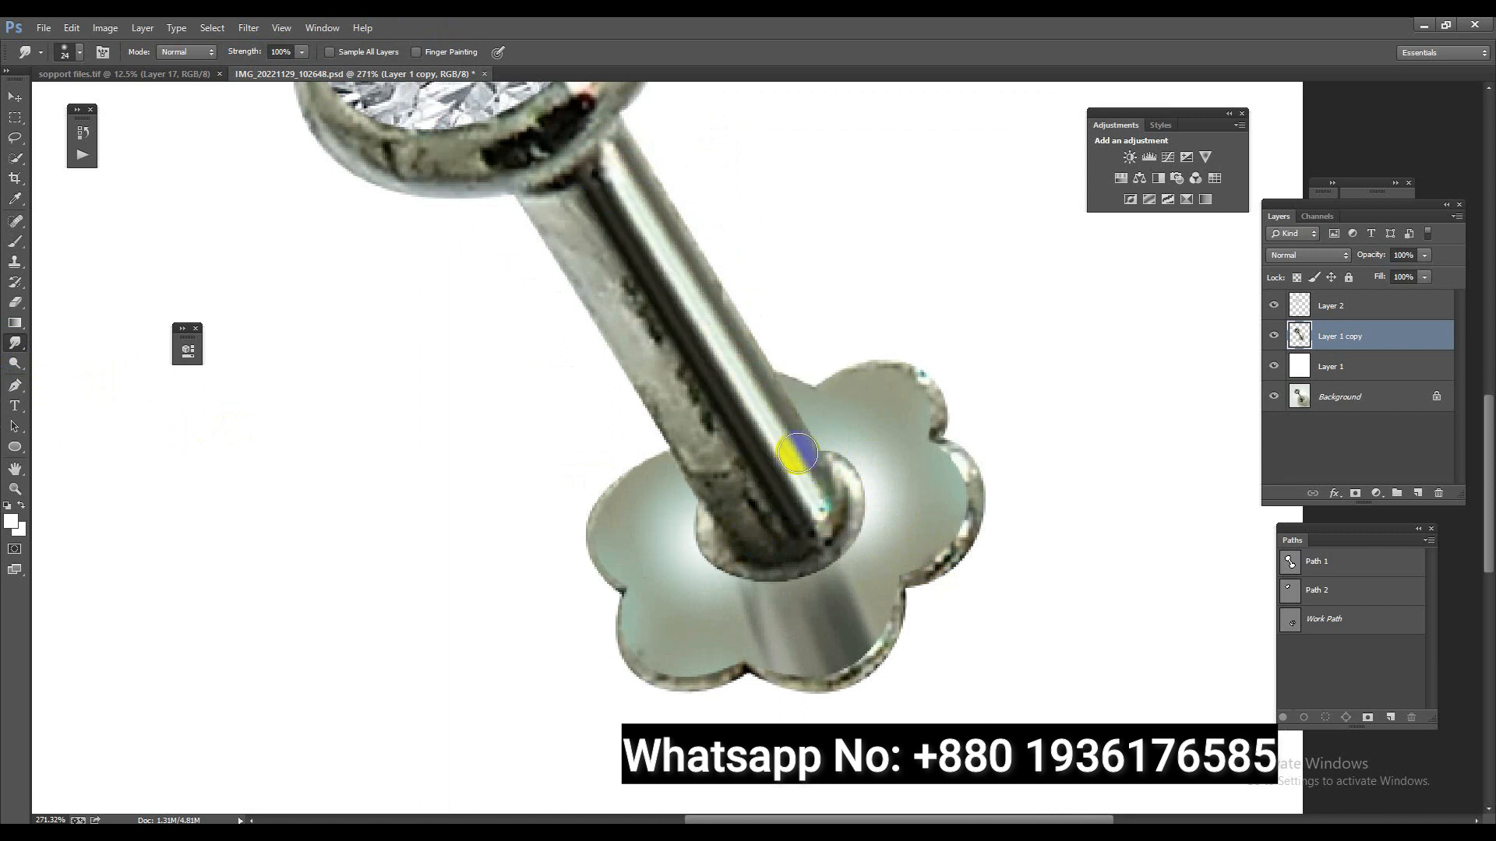
key(ctrl+z)
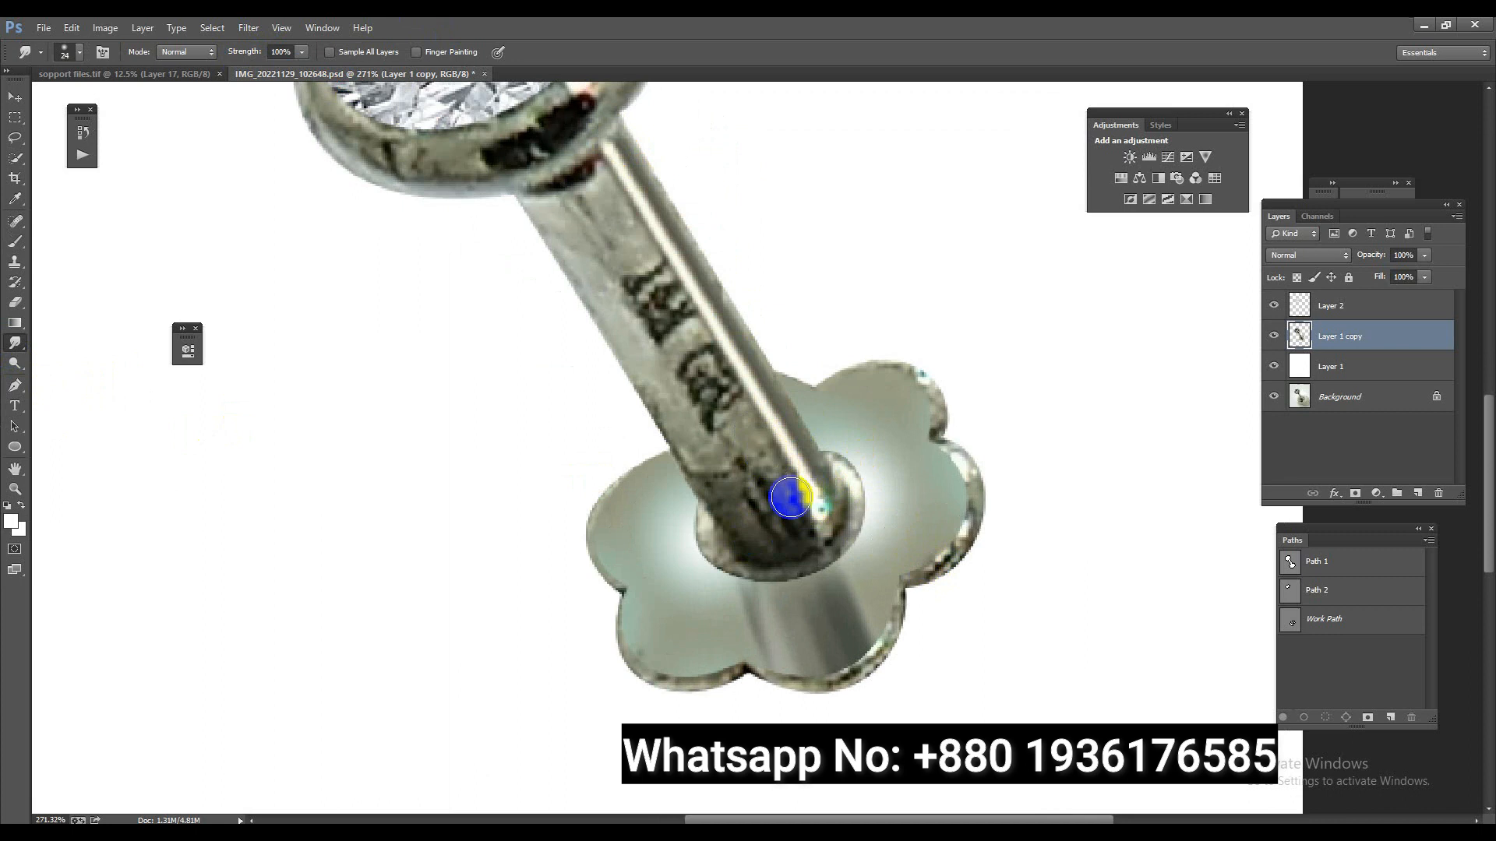
shift+click(804, 514)
key(ctrl+z)
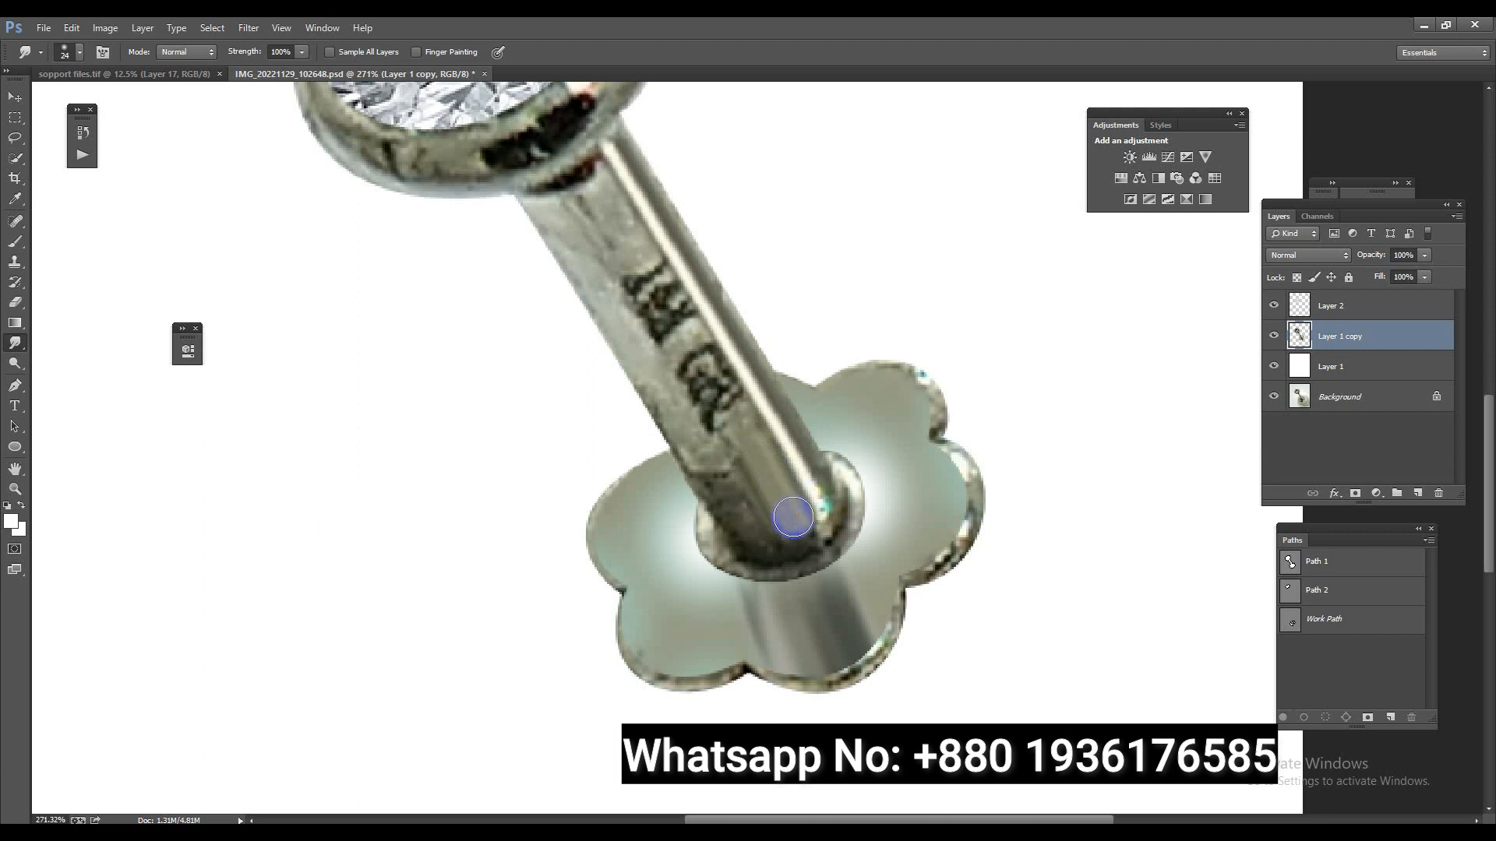
shift+click(601, 167)
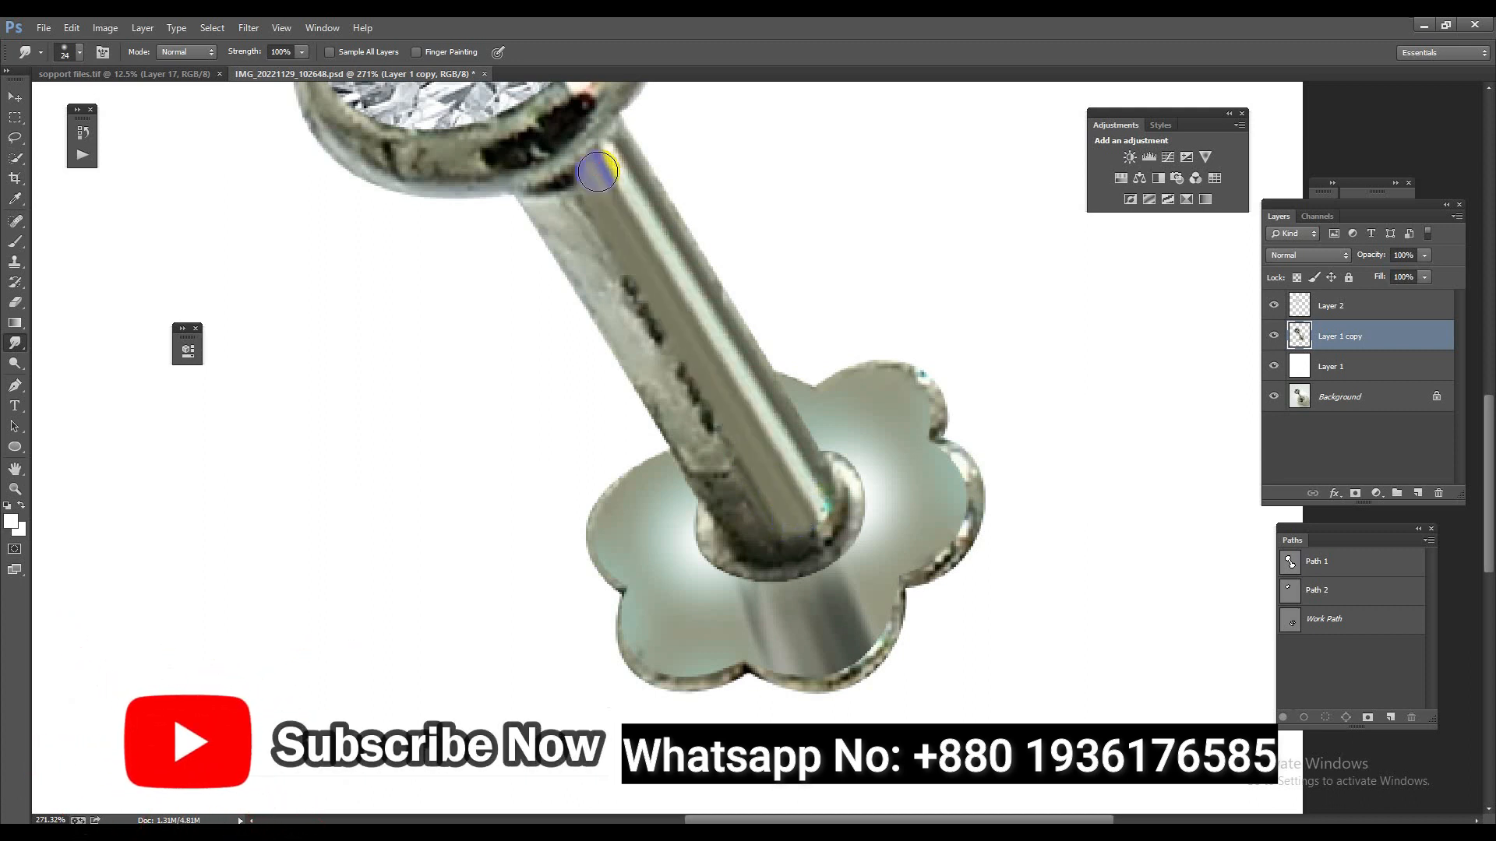
key(ctrl+z)
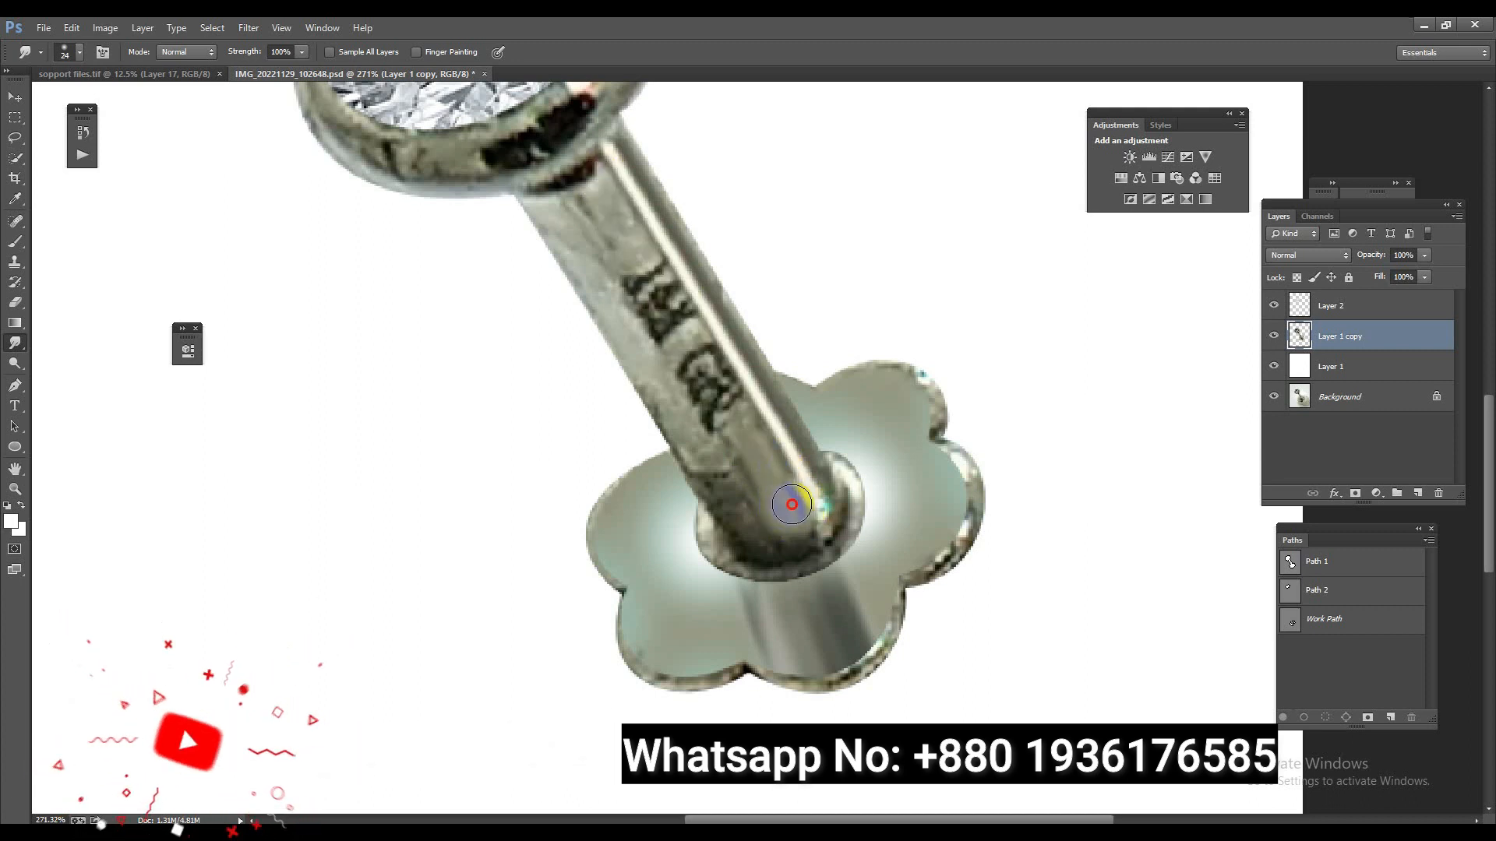
shift+click(595, 163)
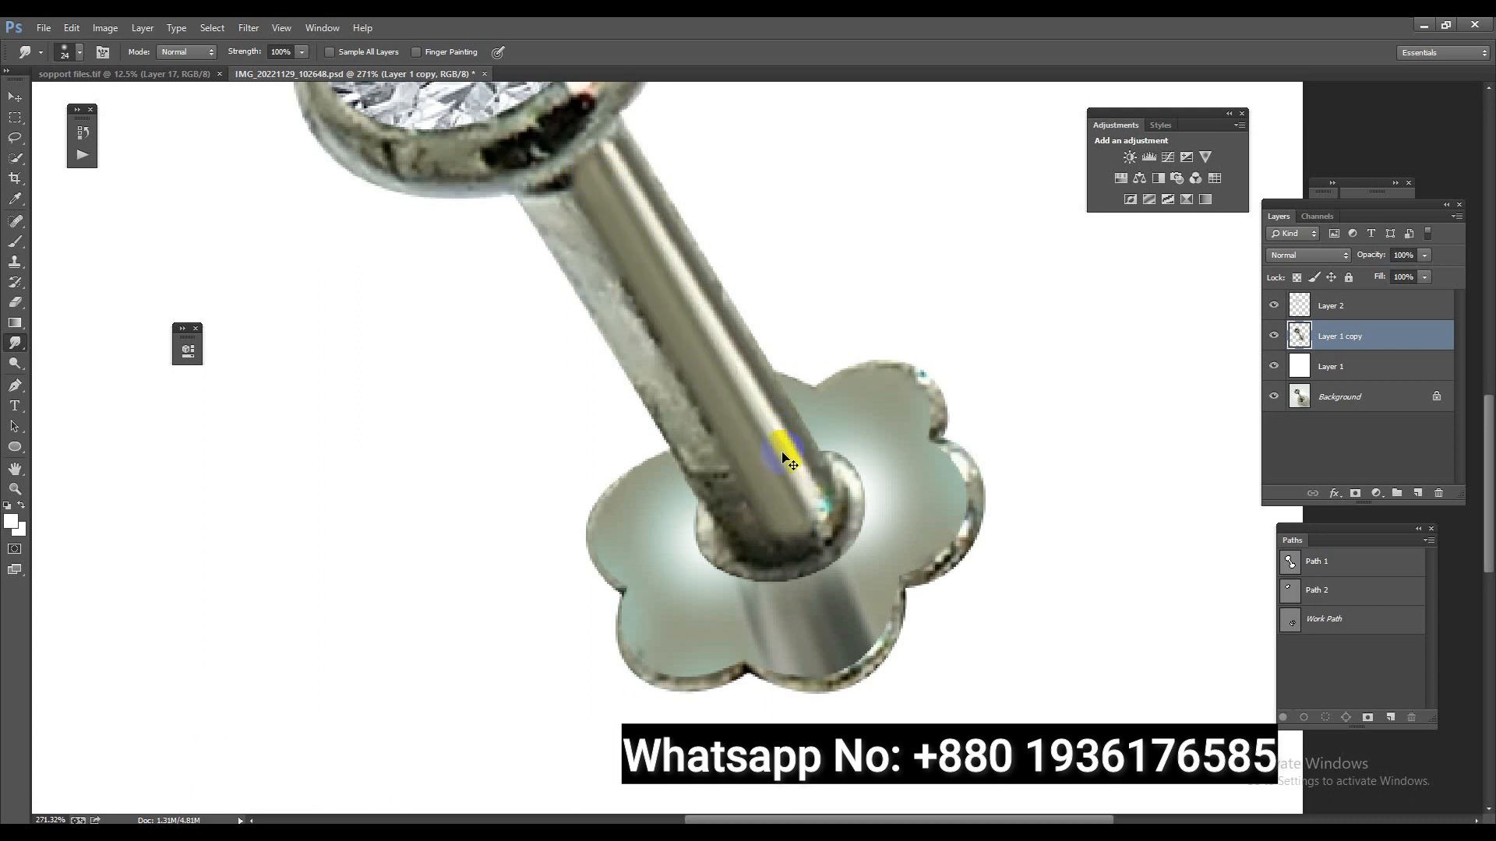
key(ctrl+z)
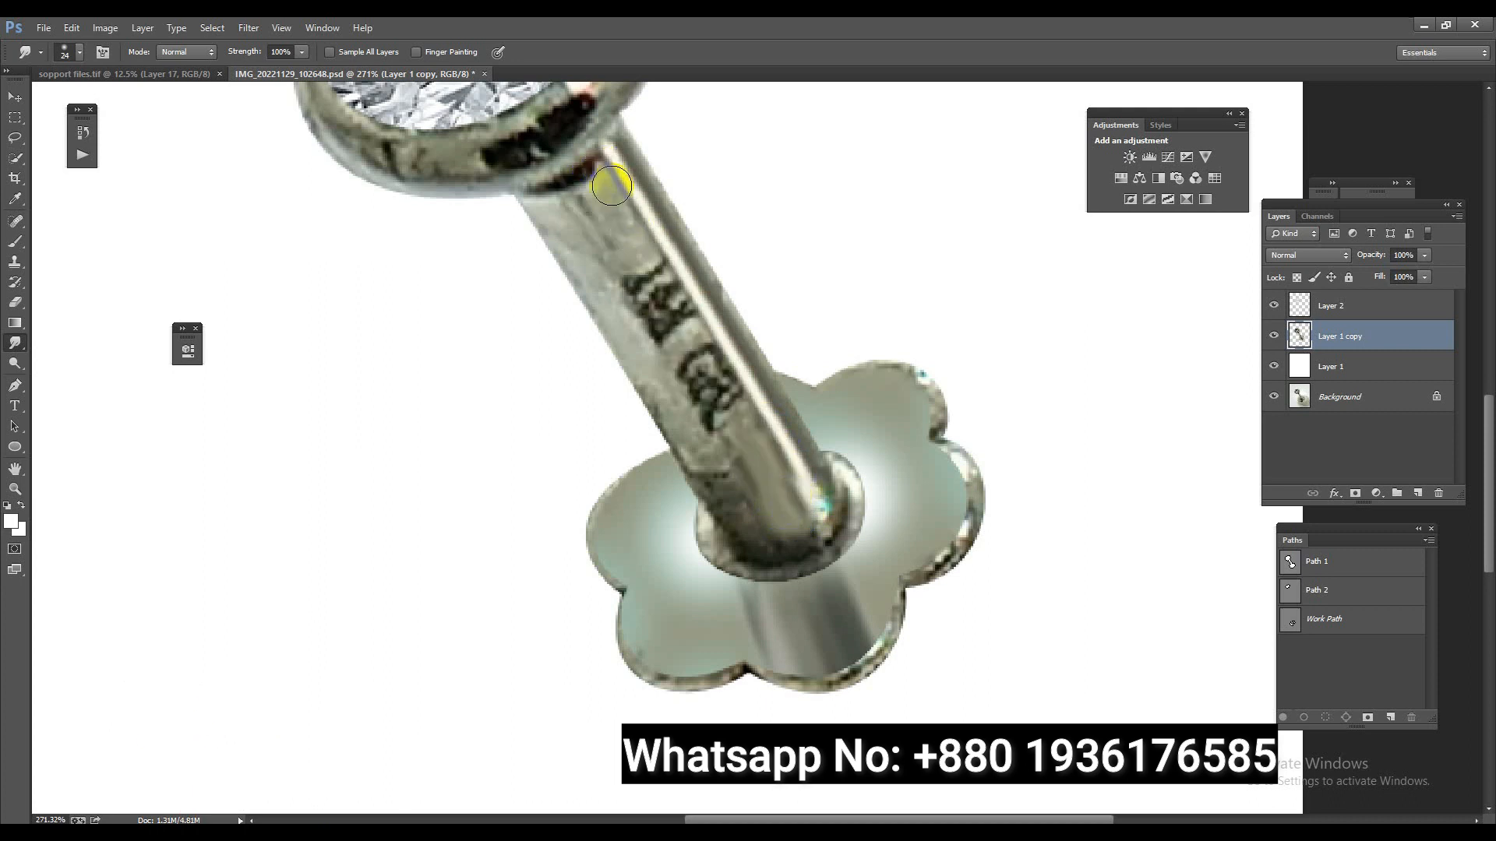
Smudge along the post in long straight strokes with the 24-pixel brush at 100% strength until the engraved marks are smoothed away.
shift+click(600, 168)
key(ctrl+s)
key(ctrl+z)
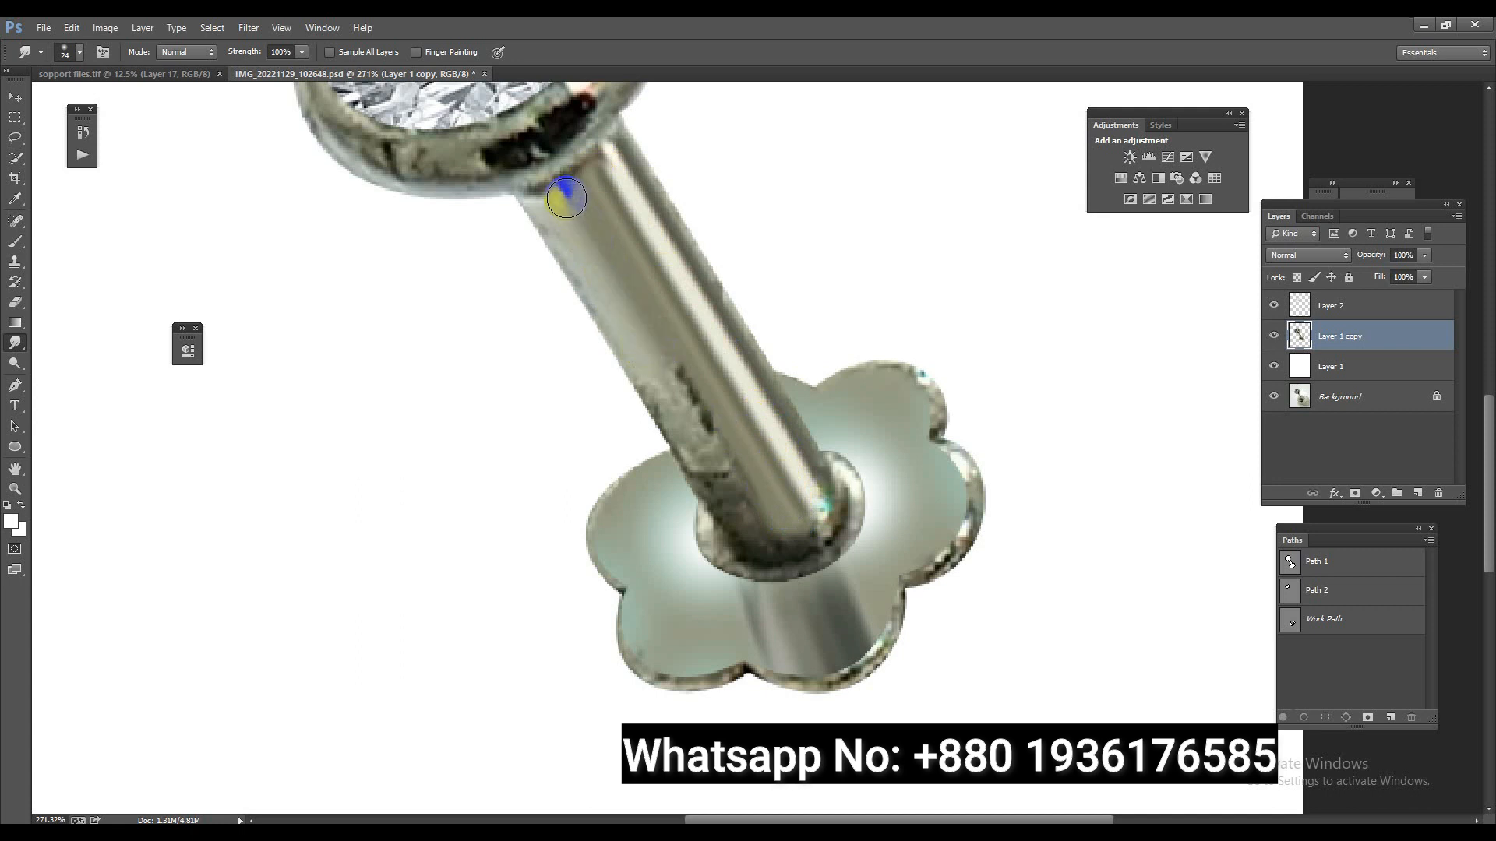
key(ctrl+z)
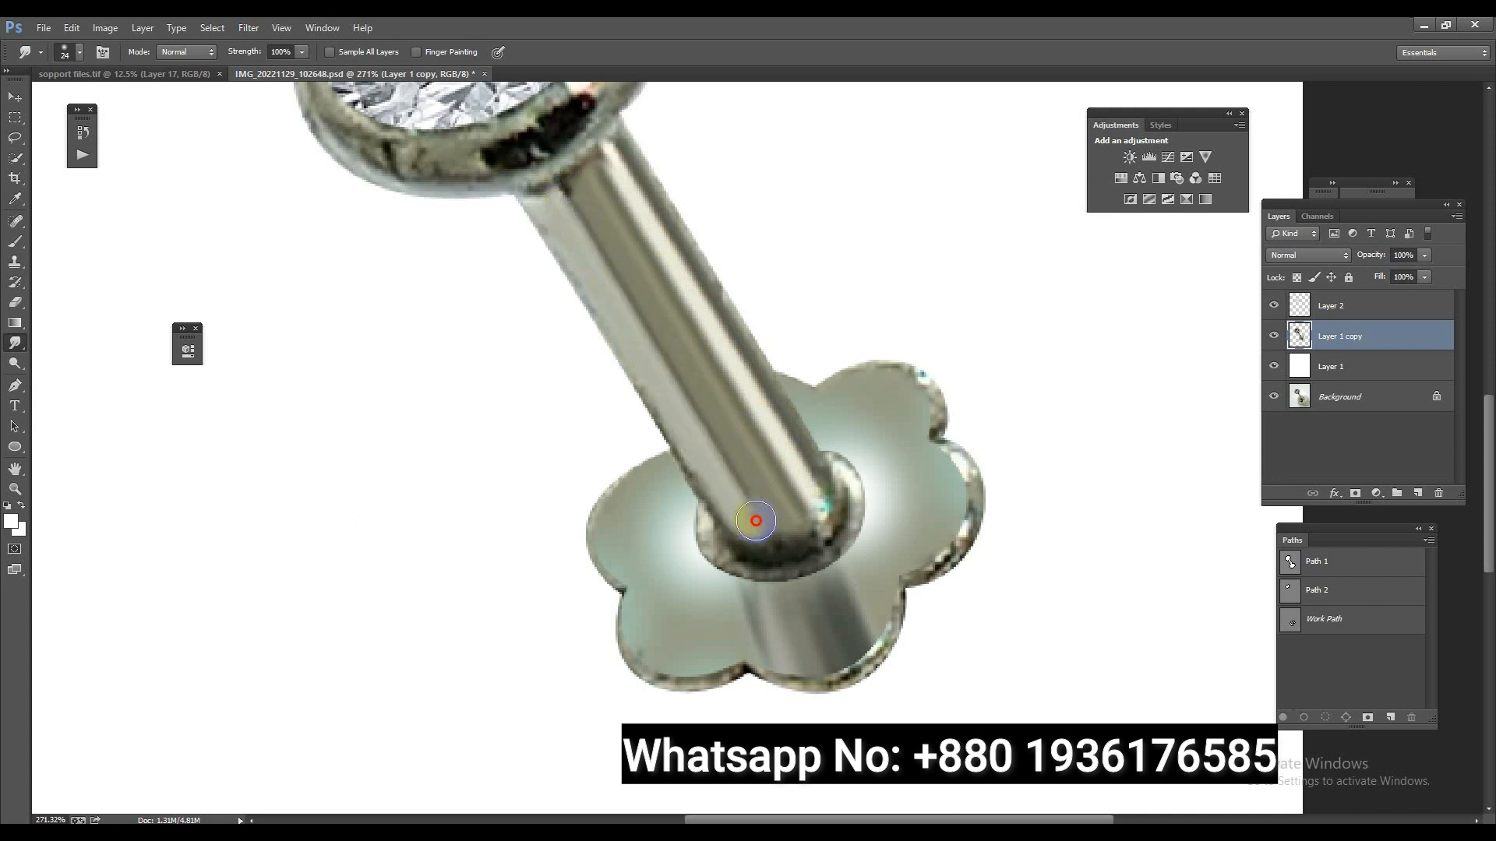
key(ctrl+z)
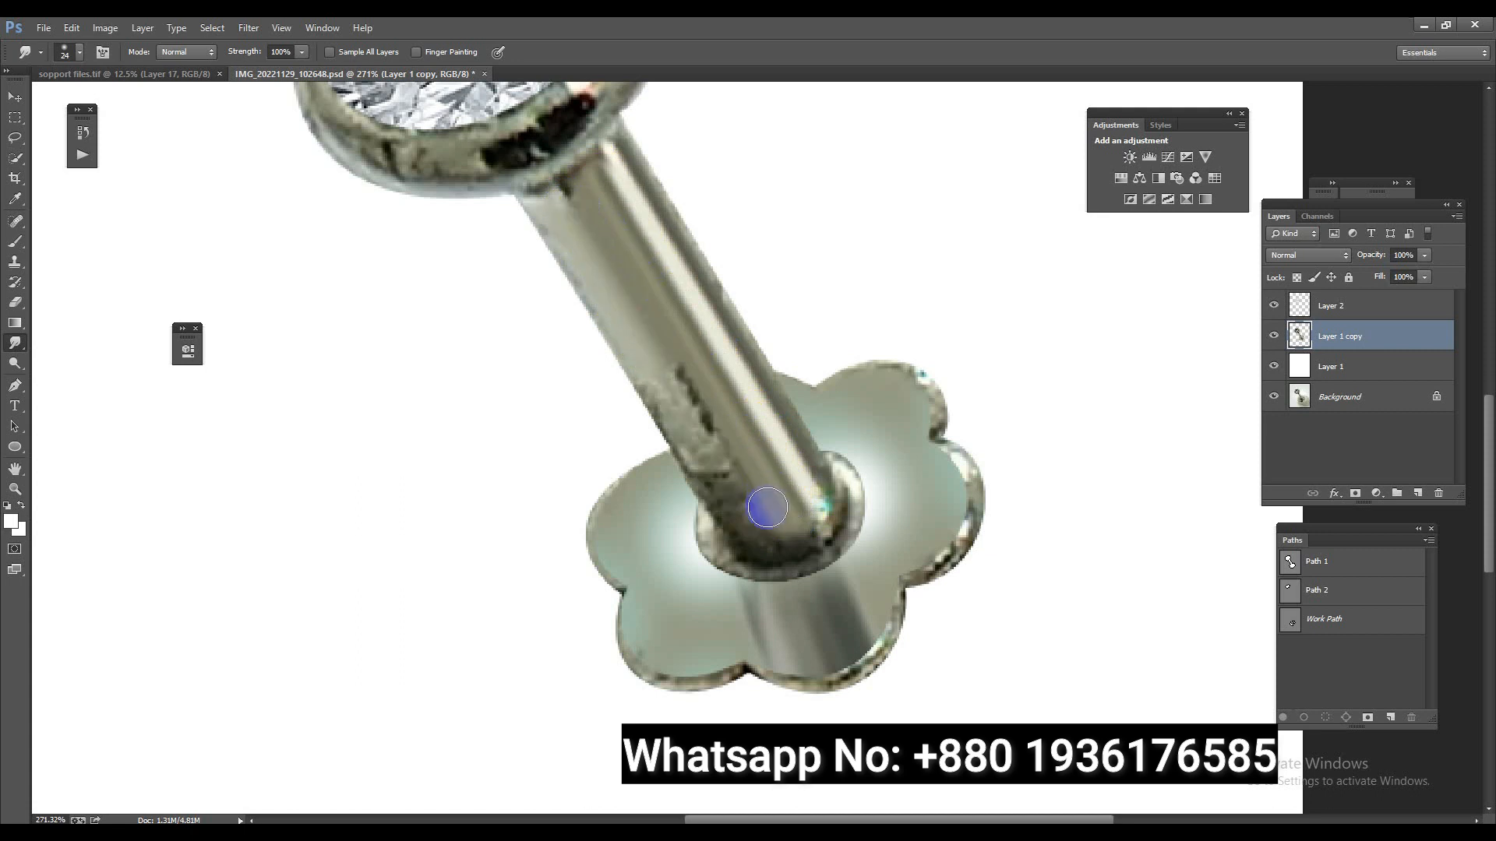
key(ctrl+z)
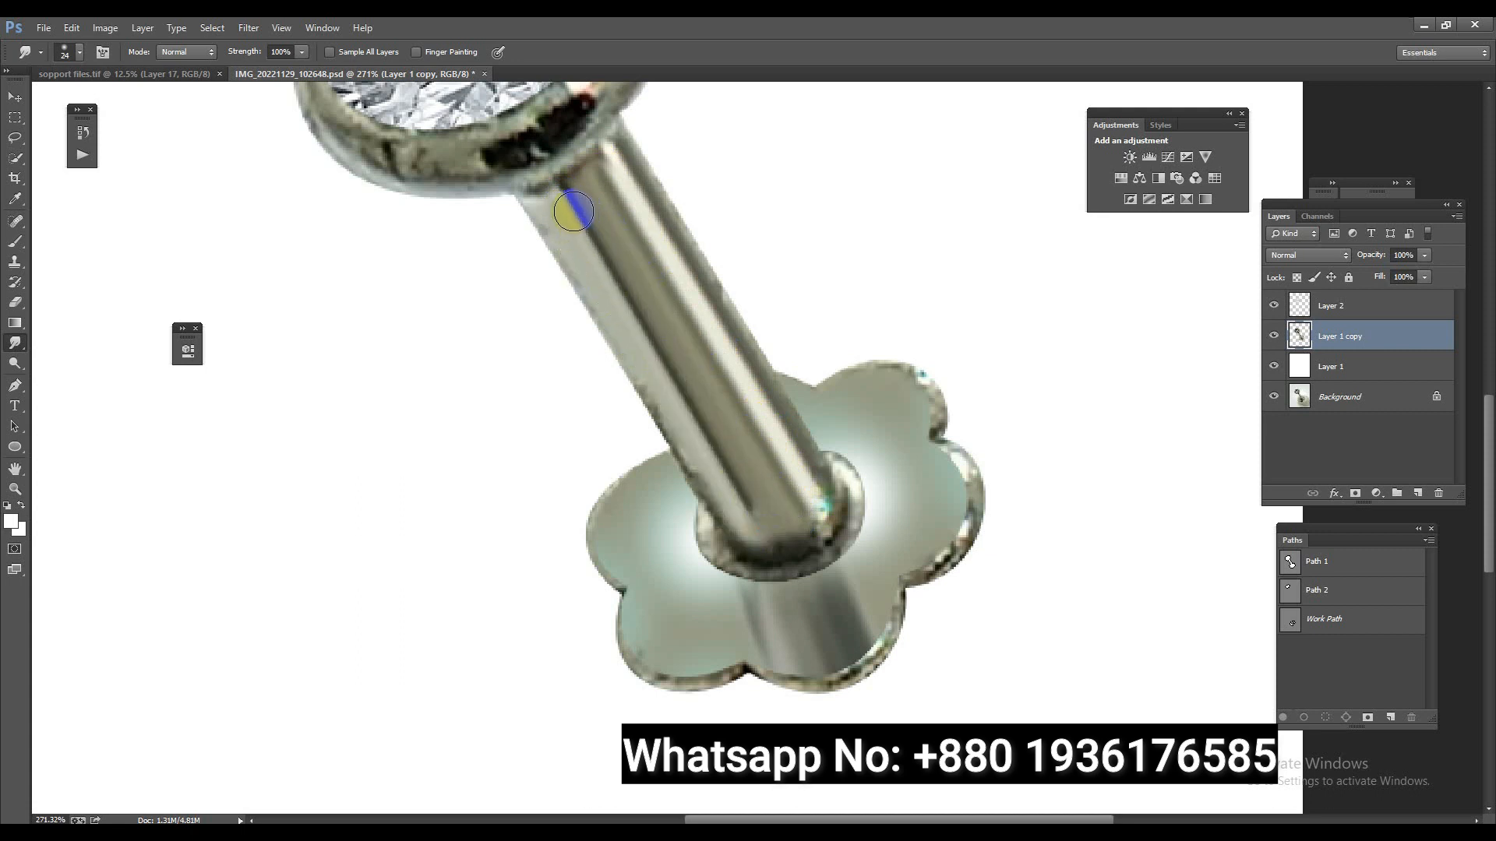
key(ctrl+z)
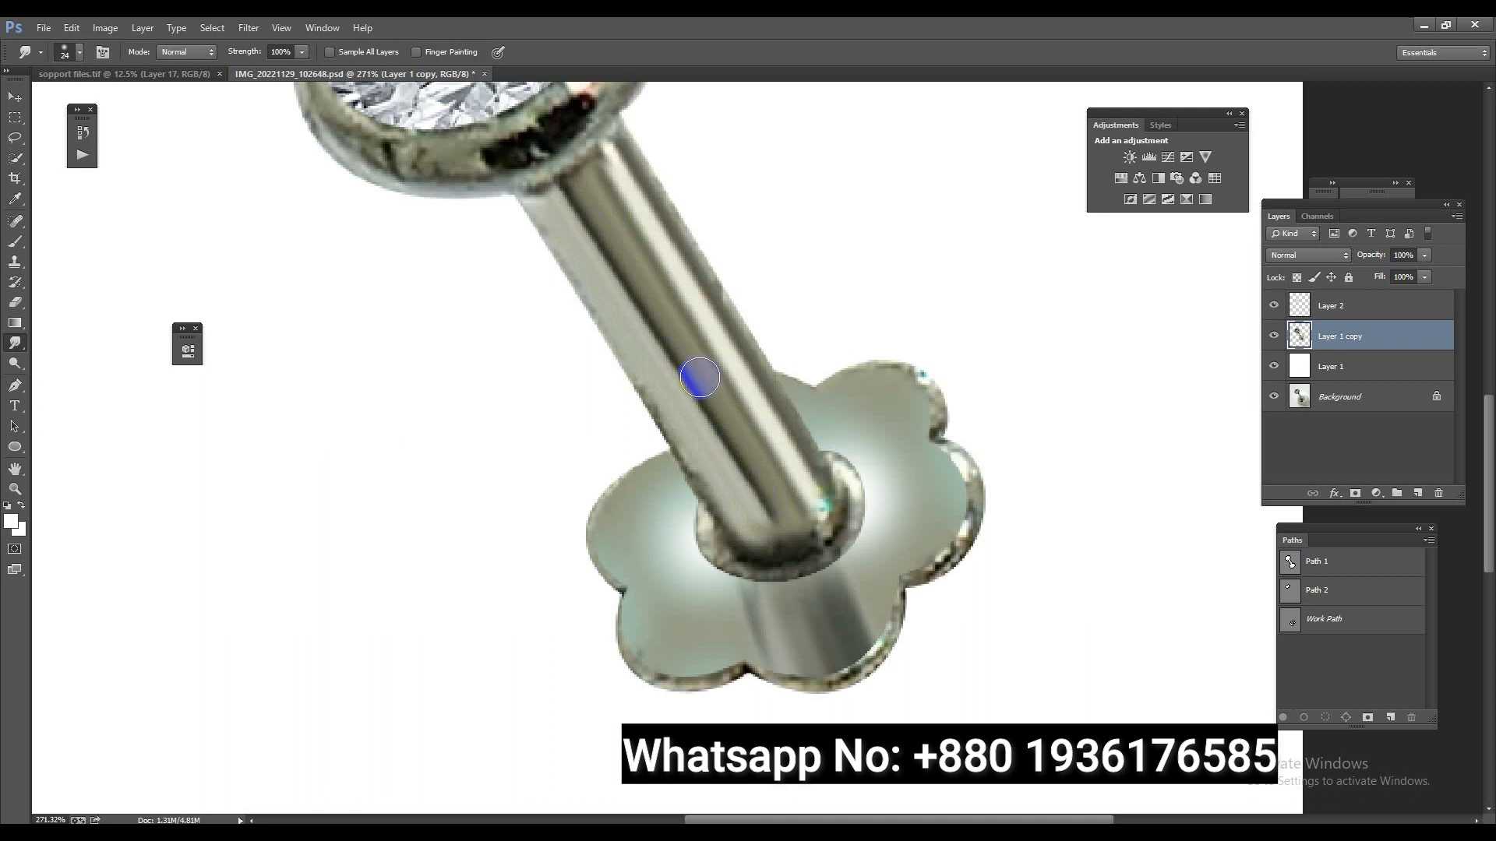
drag(704, 470, 690, 466)
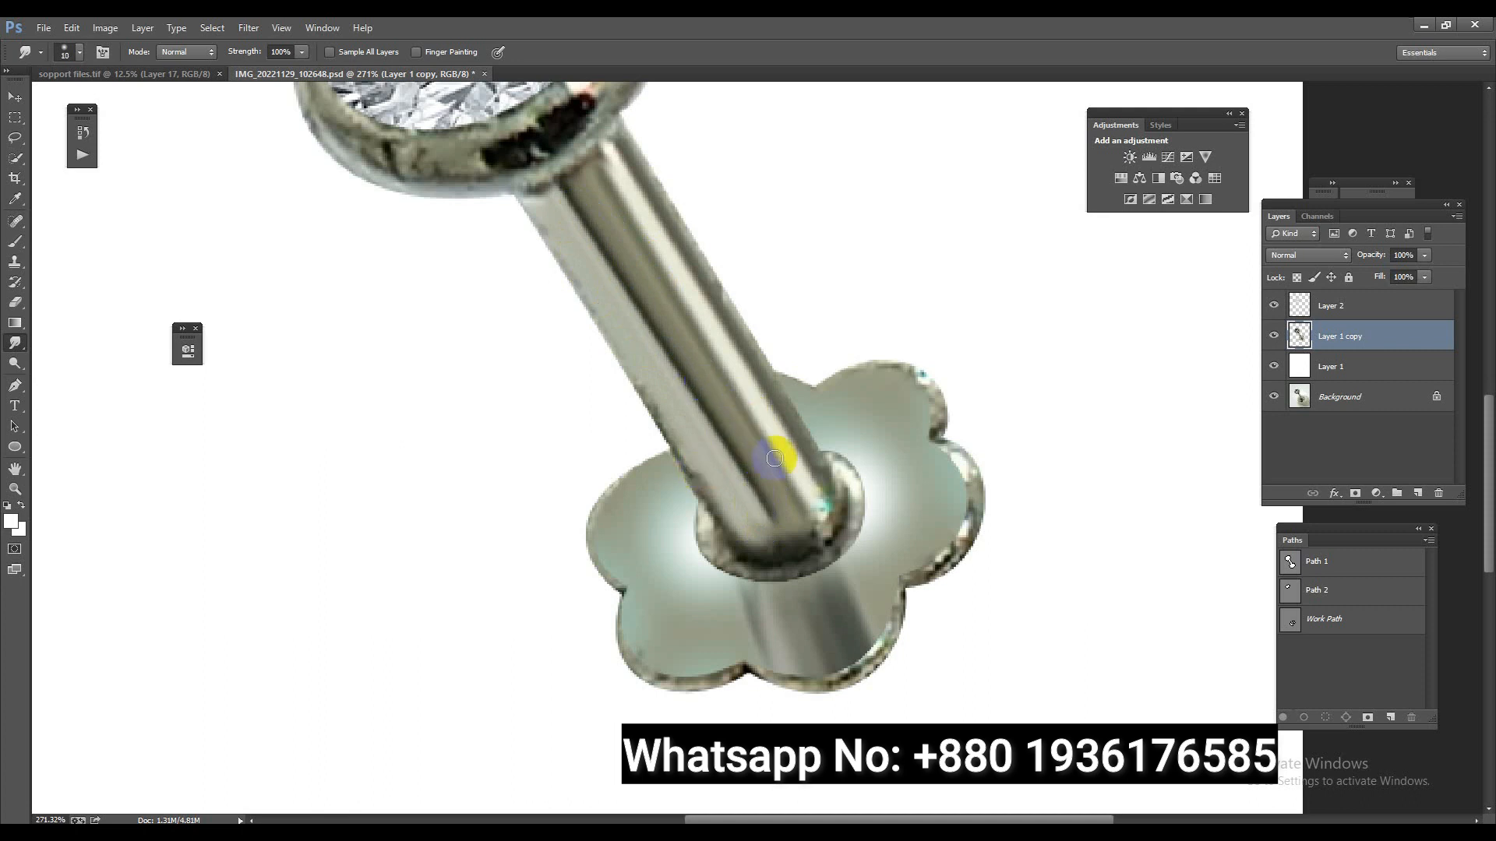
Load the Layer 1 copy outline as a selection and smudge the post's side edges straight with a 10-pixel brush.
ctrl+click(1300, 336)
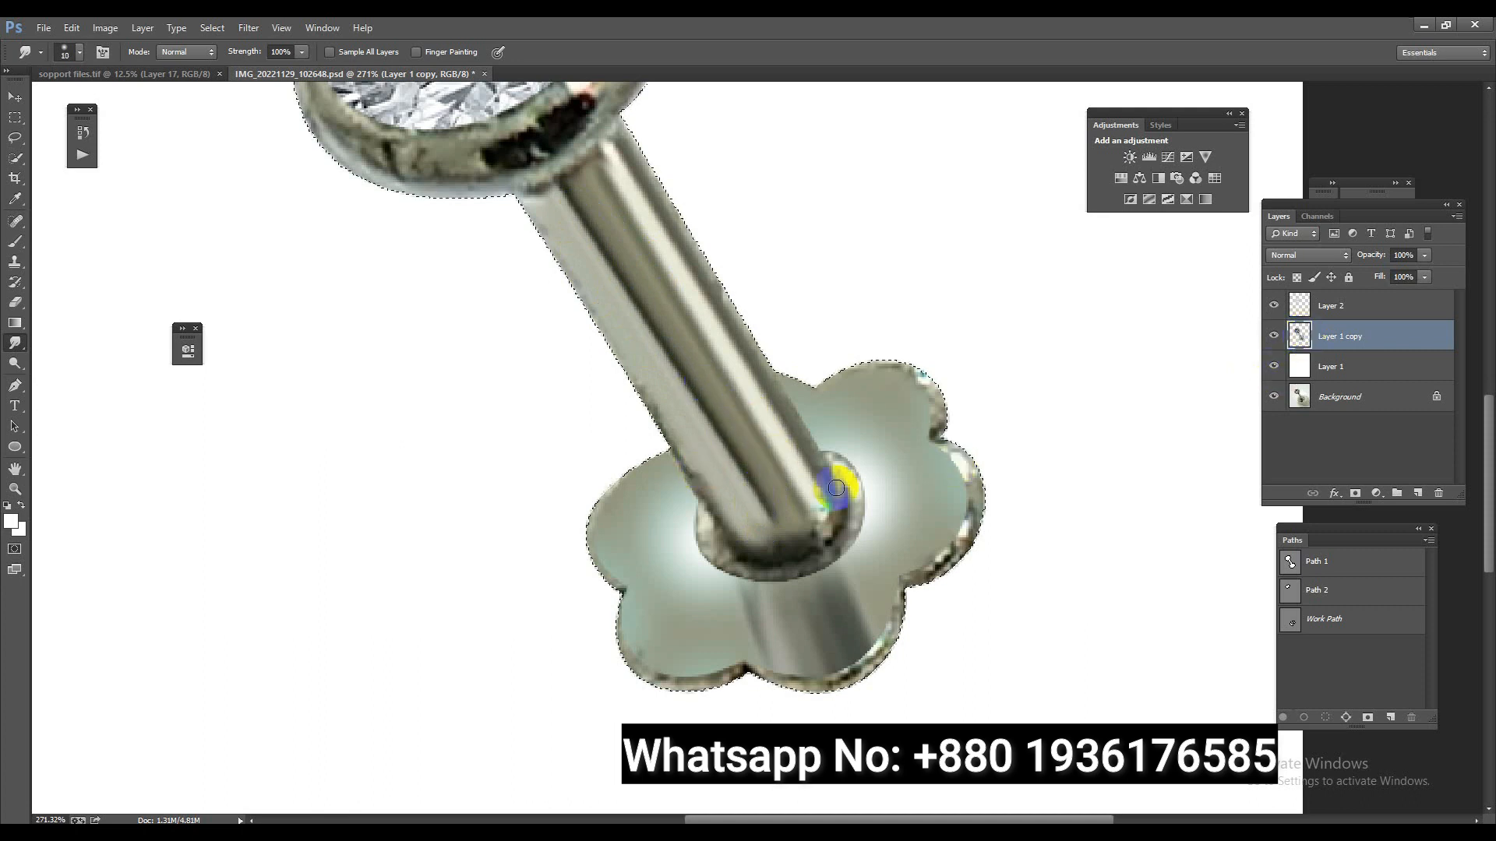
shift+click(522, 199)
click(731, 309)
shift+click(632, 143)
shift+click(625, 127)
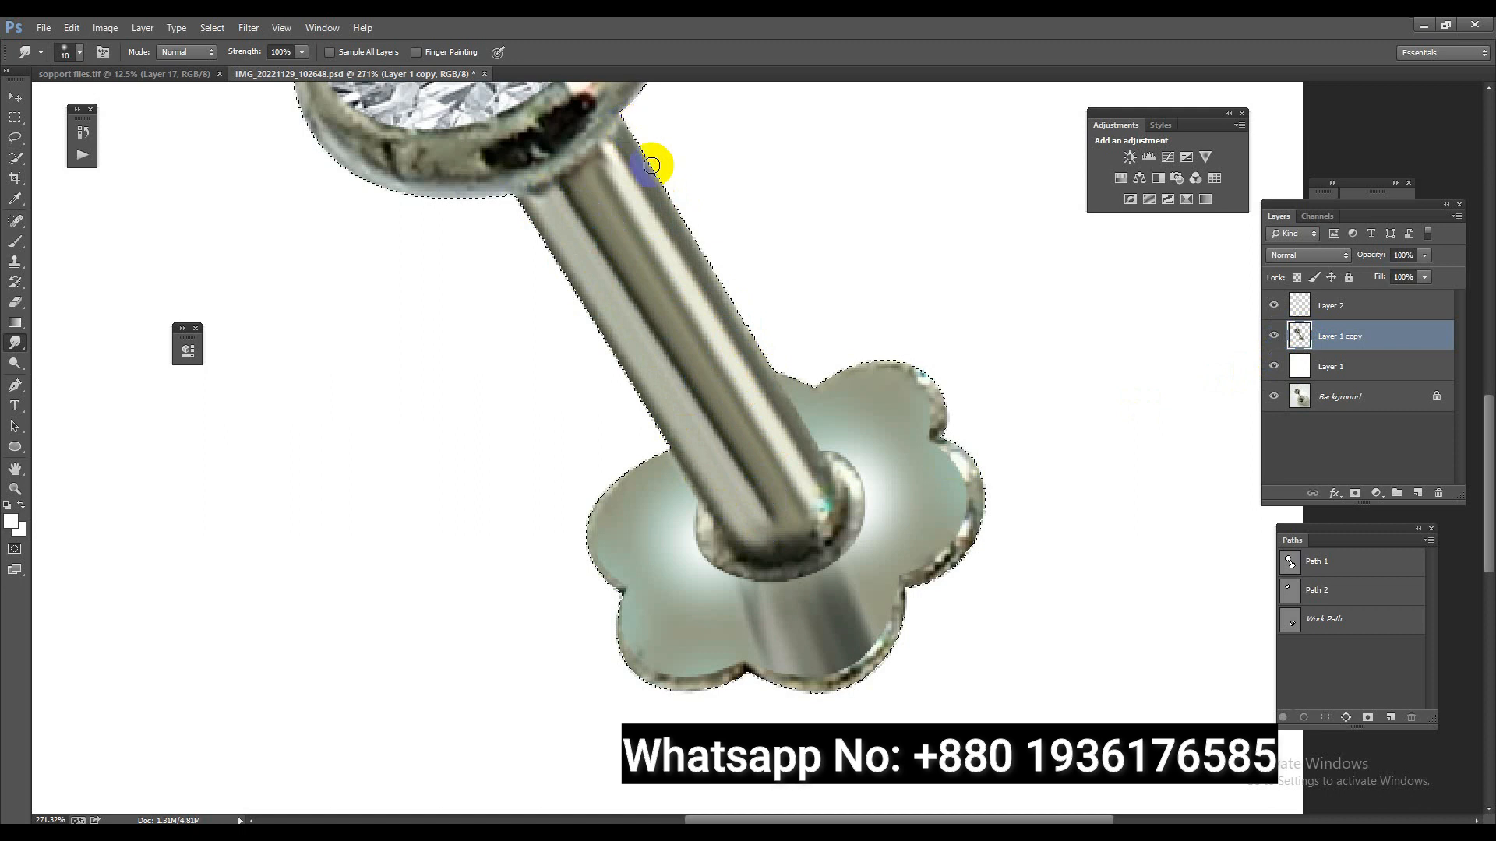
drag(817, 484, 832, 518)
Lower the smudge strength to 61% and smooth the speckled rim of the flower base all around, petal by petal.
mouse_move(951, 490)
mouse_down()
mouse_move(964, 465)
mouse_move(974, 493)
mouse_up()
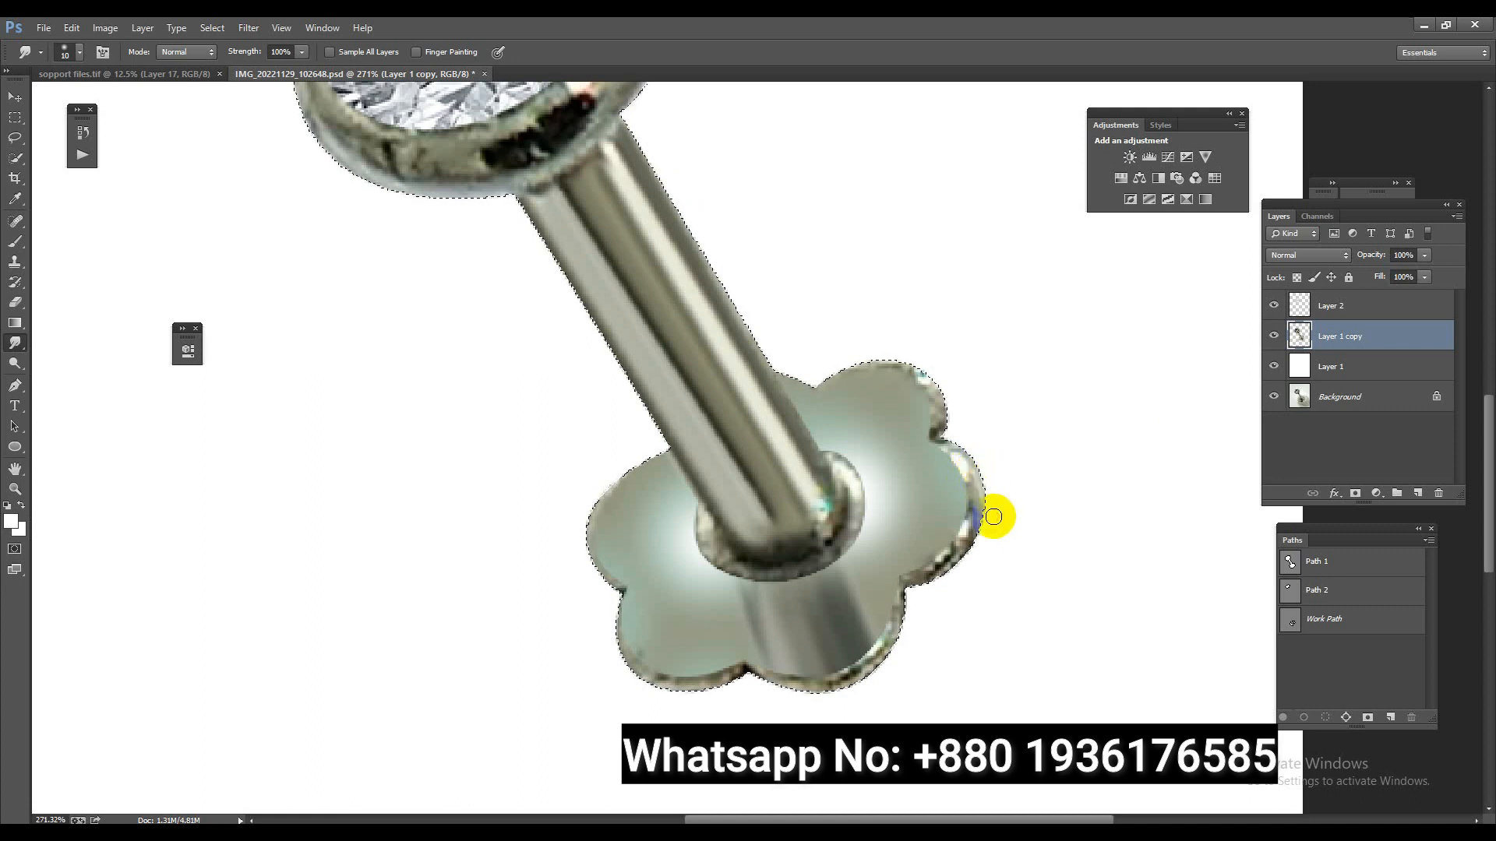
drag(246, 51, 211, 51)
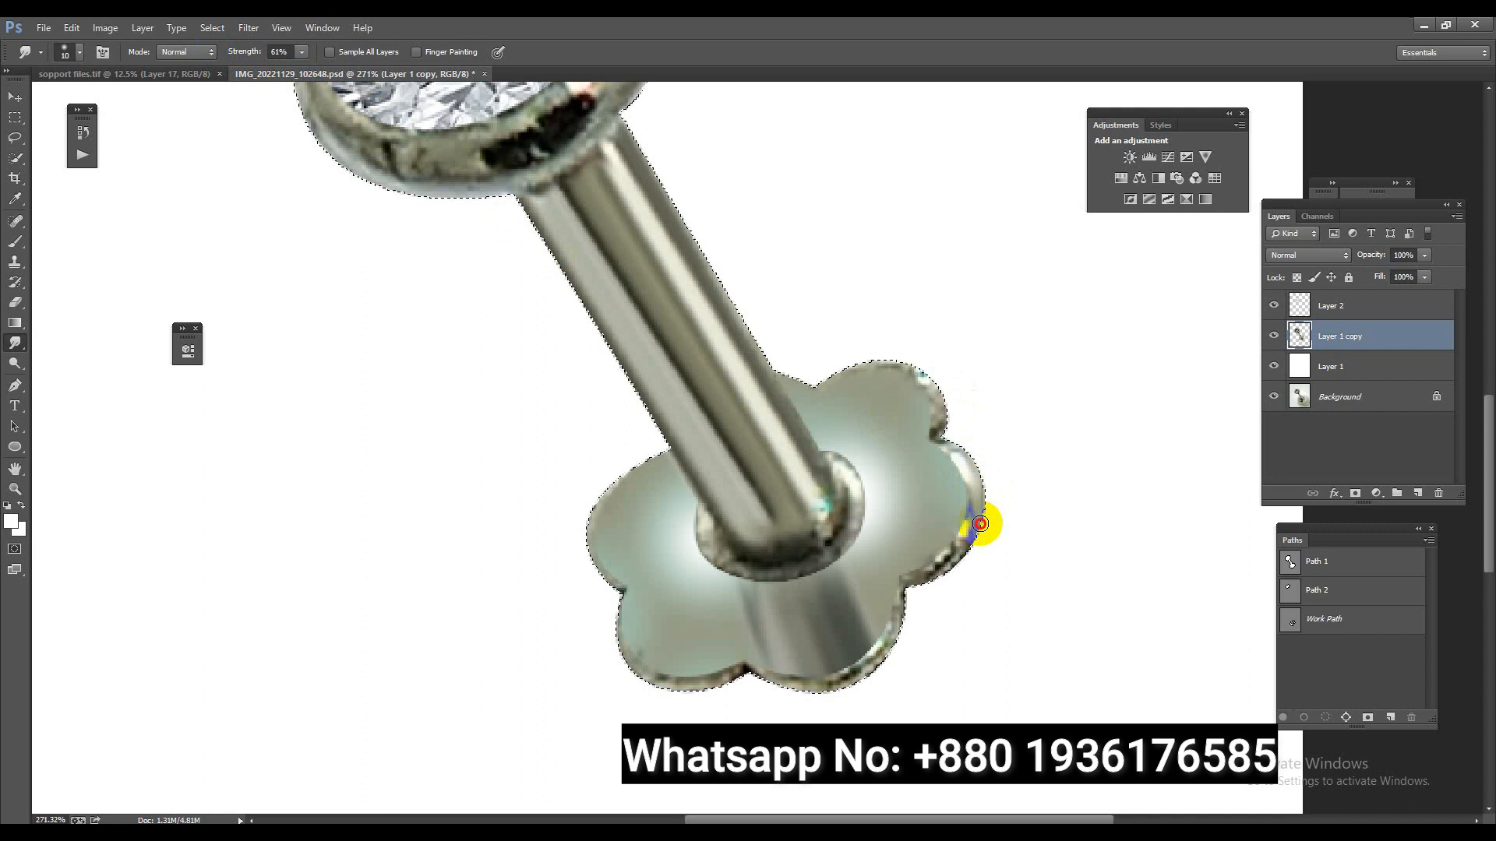
mouse_move(970, 472)
mouse_down()
mouse_move(970, 519)
mouse_move(942, 395)
mouse_move(888, 352)
mouse_move(936, 414)
mouse_up()
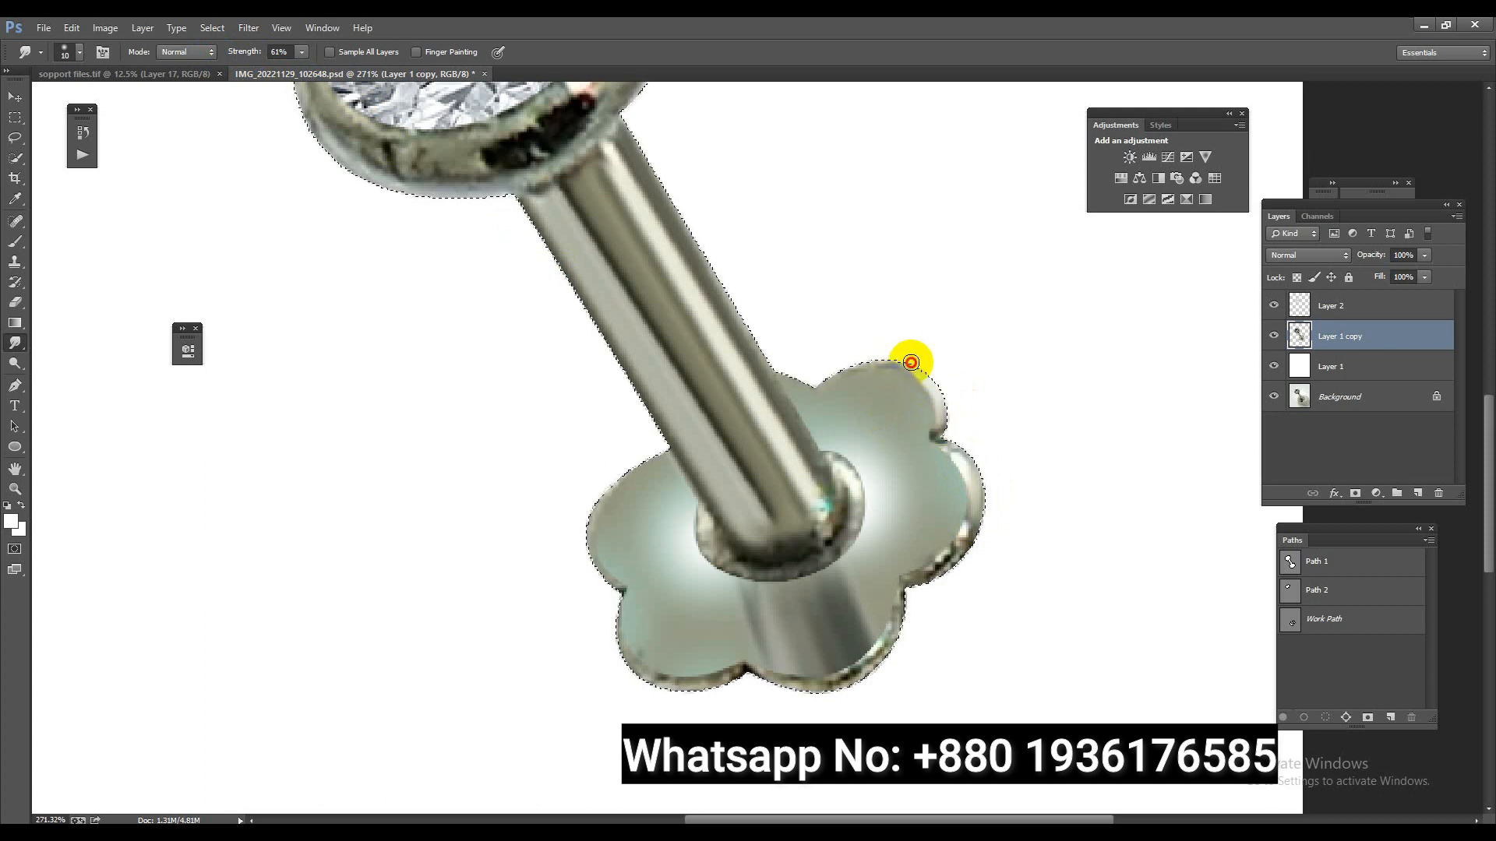
scroll(966, 547, up, 3)
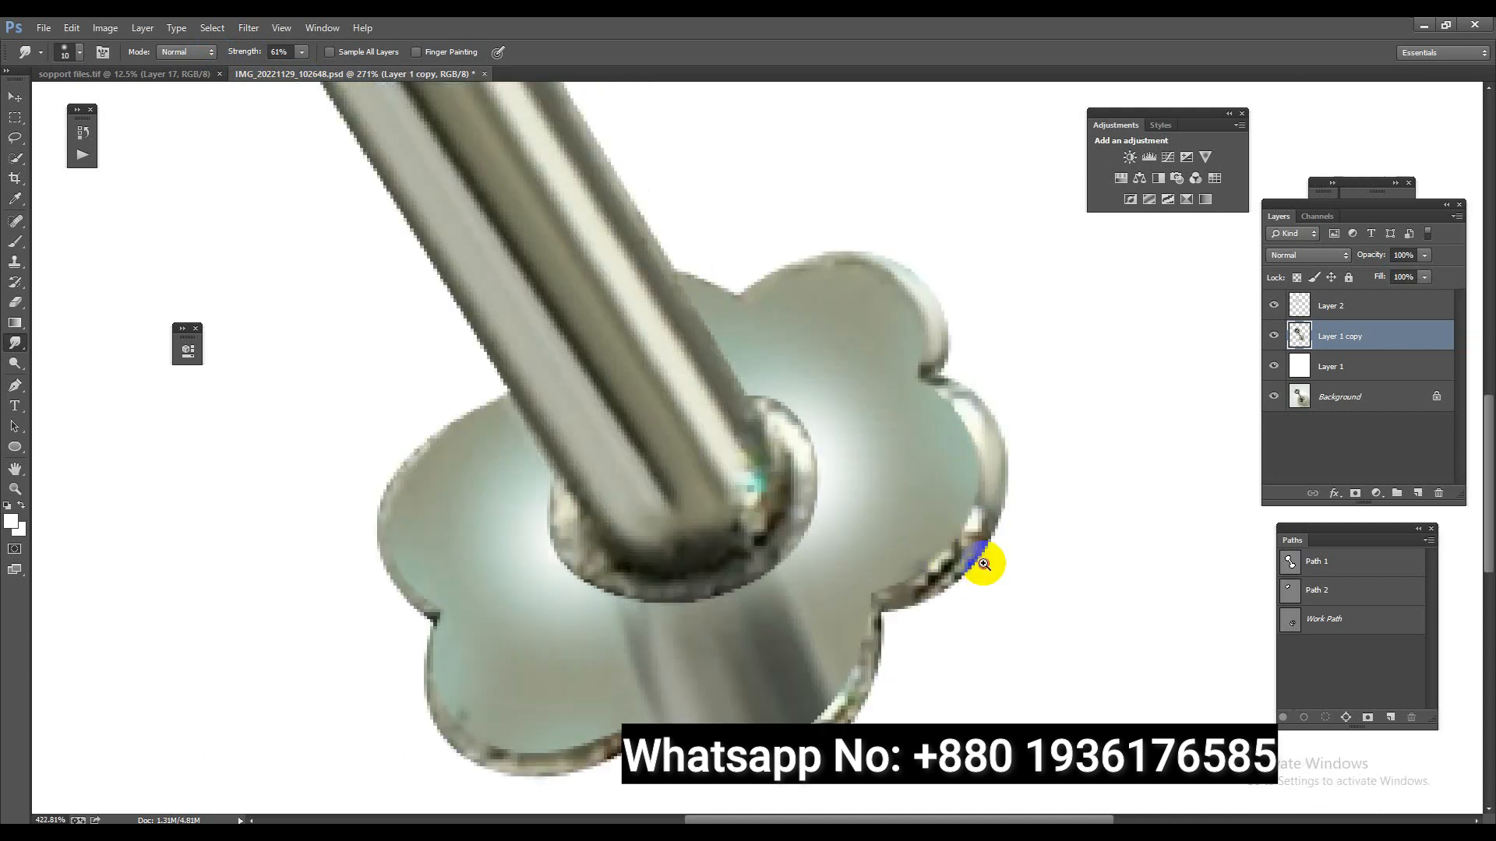
mouse_move(974, 540)
mouse_down()
mouse_move(975, 524)
mouse_move(921, 586)
mouse_move(908, 585)
mouse_move(969, 534)
mouse_move(896, 574)
mouse_move(959, 538)
mouse_move(901, 551)
mouse_move(874, 577)
mouse_move(1000, 528)
mouse_move(995, 511)
mouse_move(991, 543)
mouse_move(938, 608)
mouse_move(891, 621)
mouse_up()
mouse_move(840, 723)
mouse_down()
mouse_move(931, 530)
mouse_move(911, 612)
mouse_move(855, 657)
mouse_move(790, 676)
mouse_move(697, 646)
mouse_move(607, 678)
mouse_move(535, 666)
mouse_move(598, 681)
mouse_move(522, 667)
mouse_move(548, 668)
mouse_move(484, 635)
mouse_move(567, 688)
mouse_move(641, 691)
mouse_move(526, 684)
mouse_move(534, 663)
mouse_move(490, 638)
mouse_move(477, 597)
mouse_move(509, 622)
mouse_move(457, 601)
mouse_move(443, 466)
mouse_move(357, 394)
mouse_move(471, 365)
mouse_move(411, 391)
mouse_move(424, 400)
mouse_move(499, 300)
mouse_up()
mouse_move(934, 184)
mouse_down()
mouse_move(966, 212)
mouse_move(928, 153)
mouse_move(902, 144)
mouse_move(943, 193)
mouse_move(934, 207)
mouse_move(968, 207)
mouse_move(910, 162)
mouse_move(848, 153)
mouse_move(797, 177)
mouse_move(740, 157)
mouse_up()
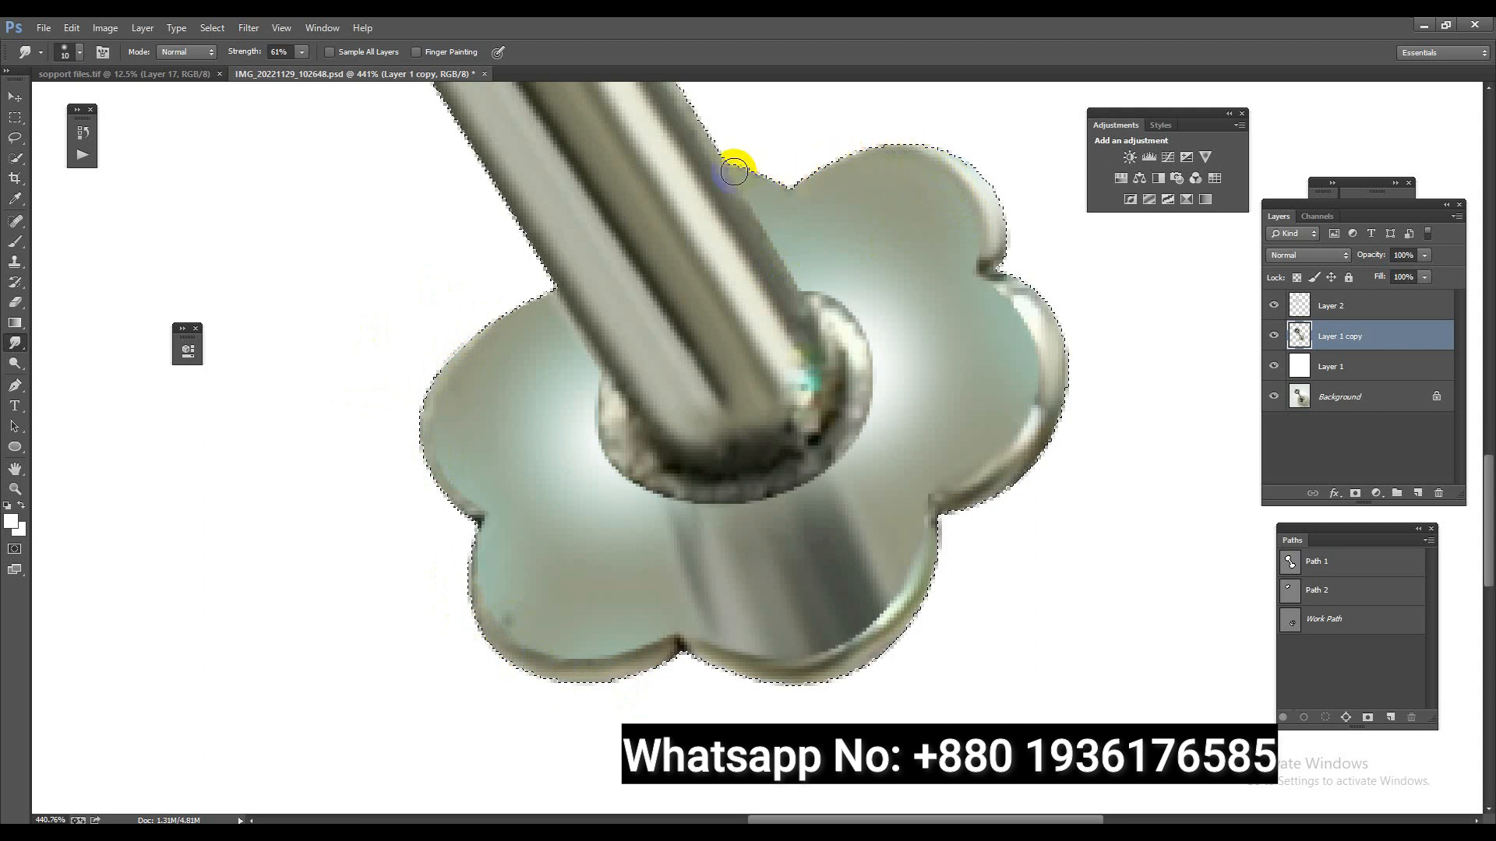
drag(810, 358, 651, 541)
Smooth the side of the diamond's metal setting facing away from the outer curve's shadow, using a 20-pixel smudge brush.
drag(659, 461, 699, 458)
drag(657, 327, 668, 394)
drag(664, 333, 670, 403)
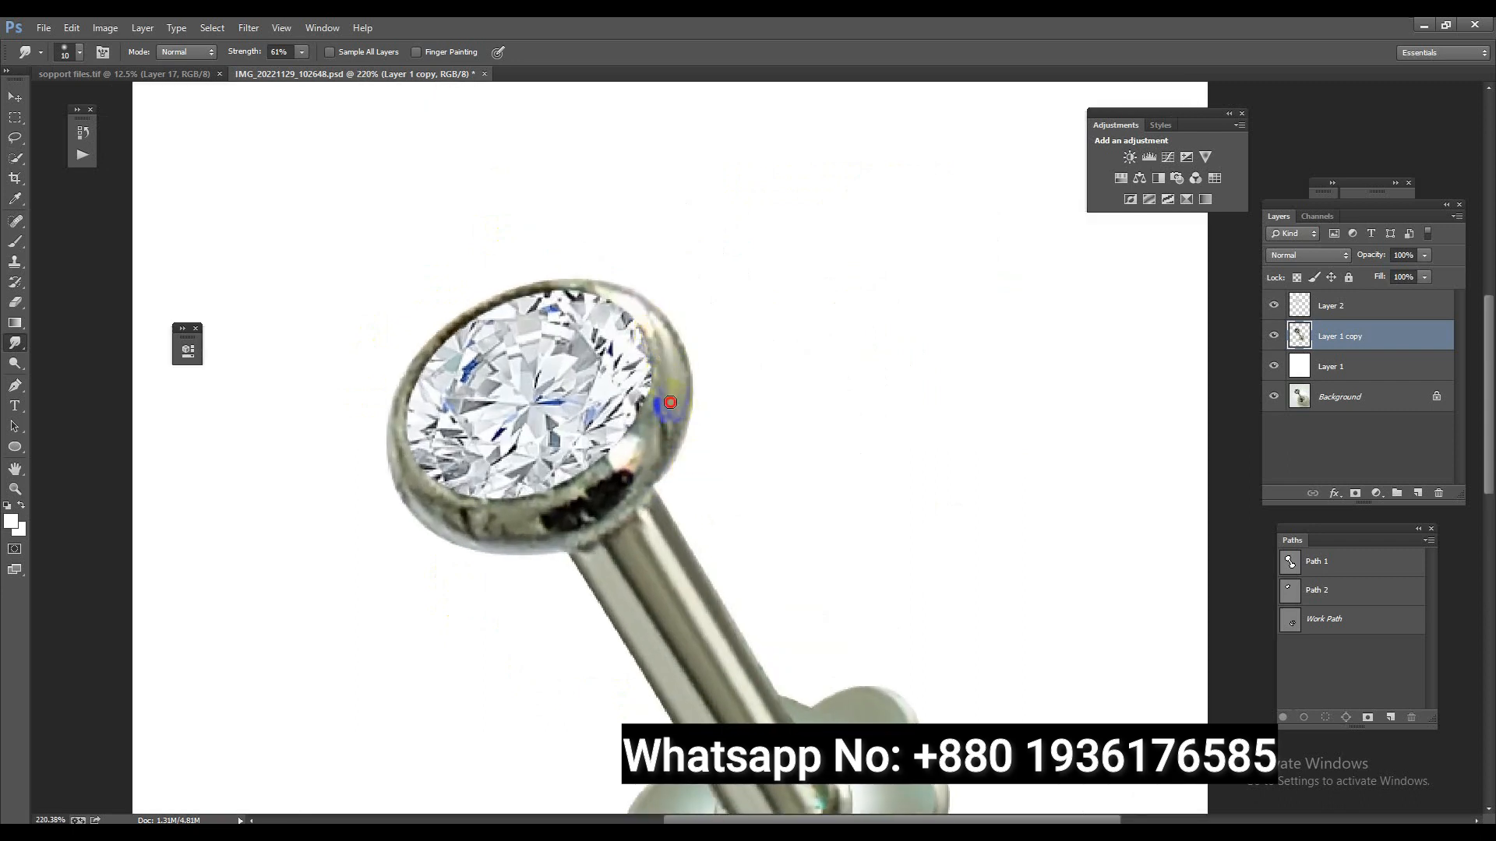
mouse_move(658, 343)
mouse_down()
mouse_move(664, 396)
mouse_move(677, 344)
mouse_move(663, 404)
mouse_up()
drag(621, 464, 623, 467)
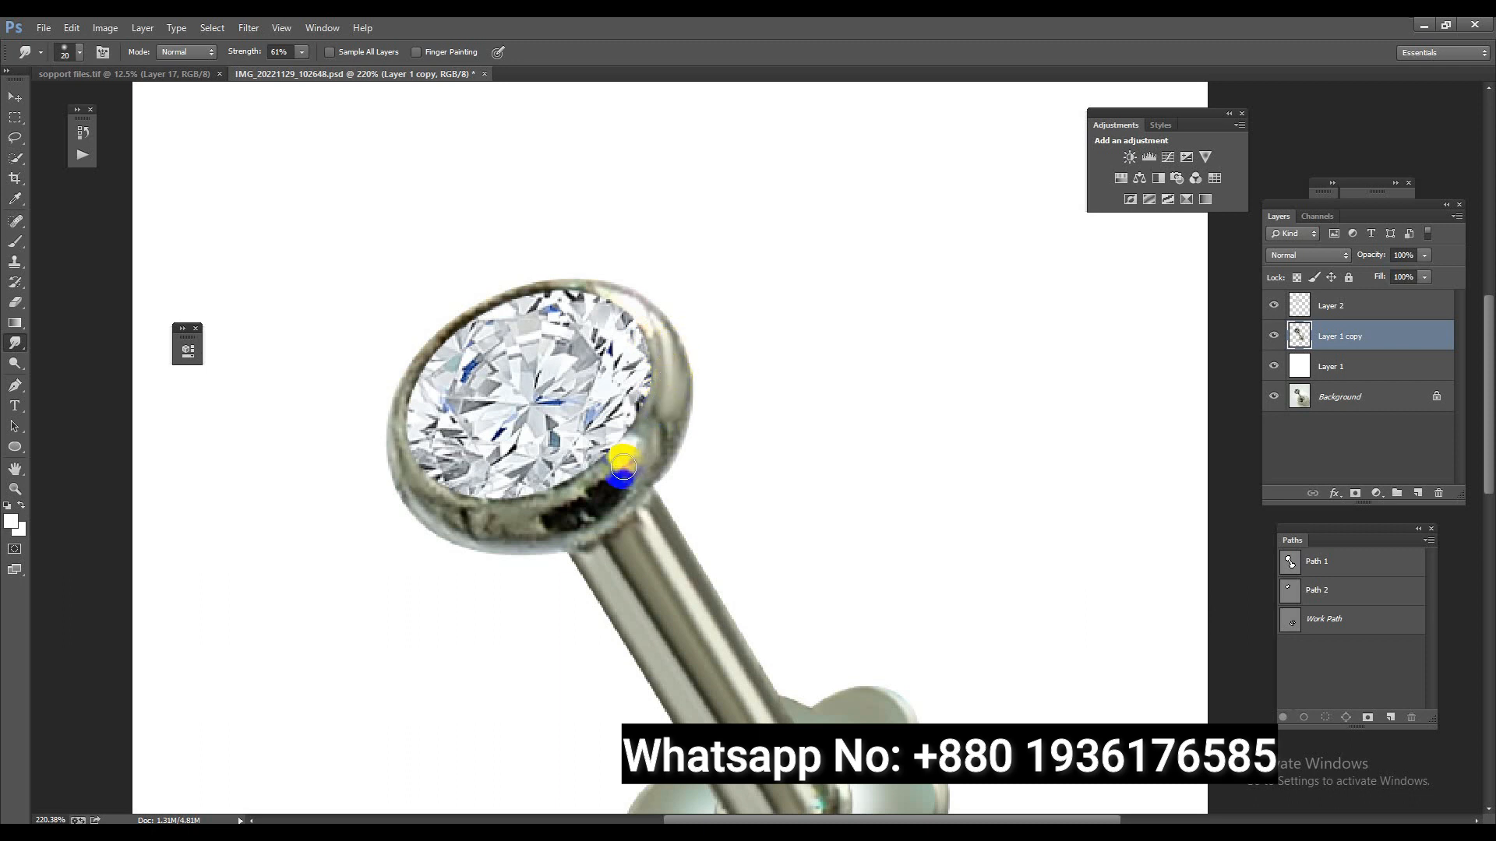
key(ctrl+z)
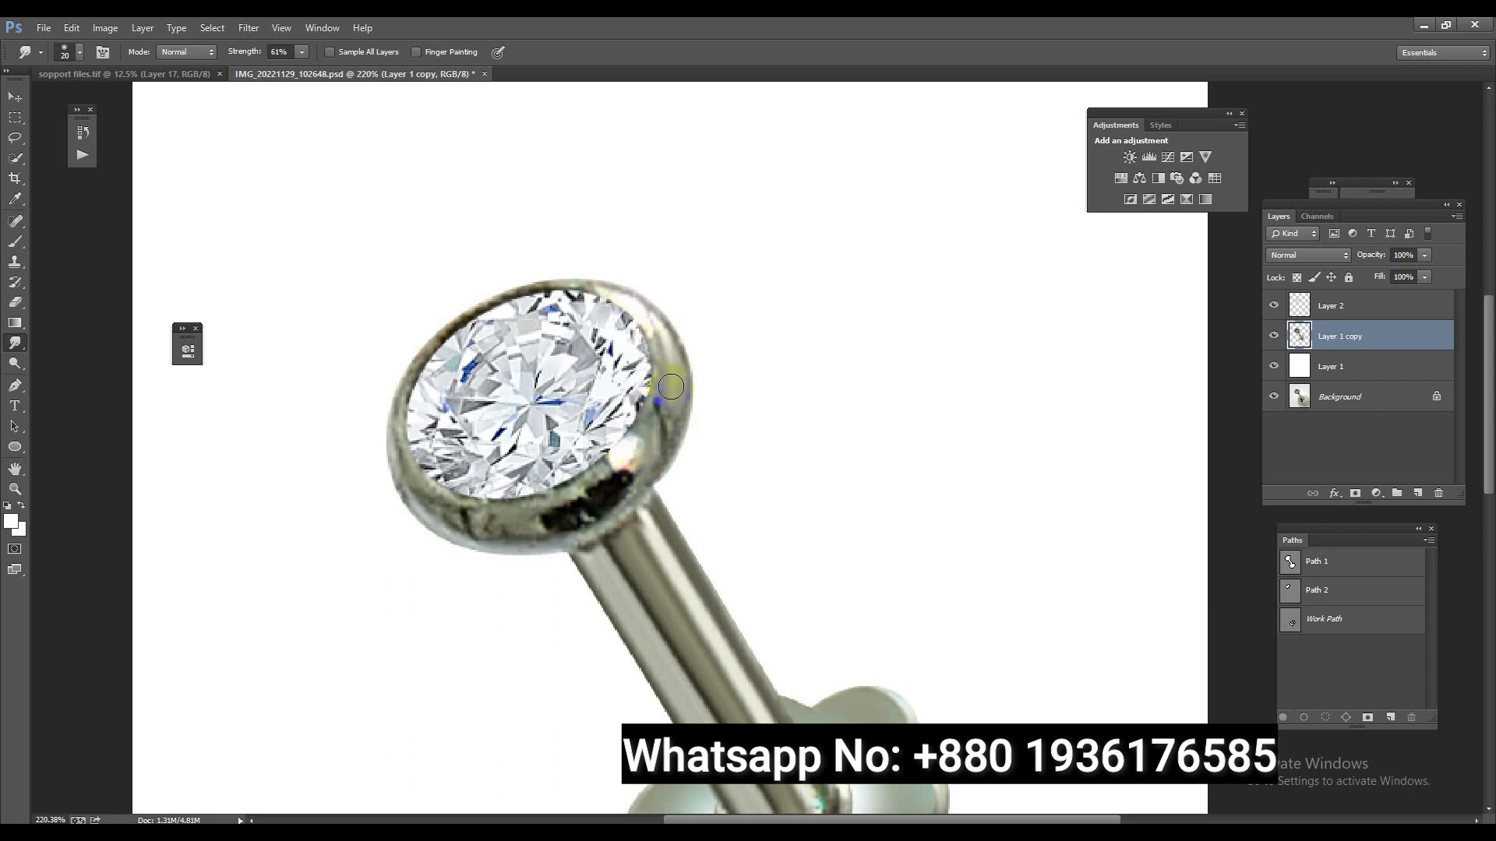
drag(674, 370, 664, 432)
key(ctrl+z)
drag(676, 374, 662, 435)
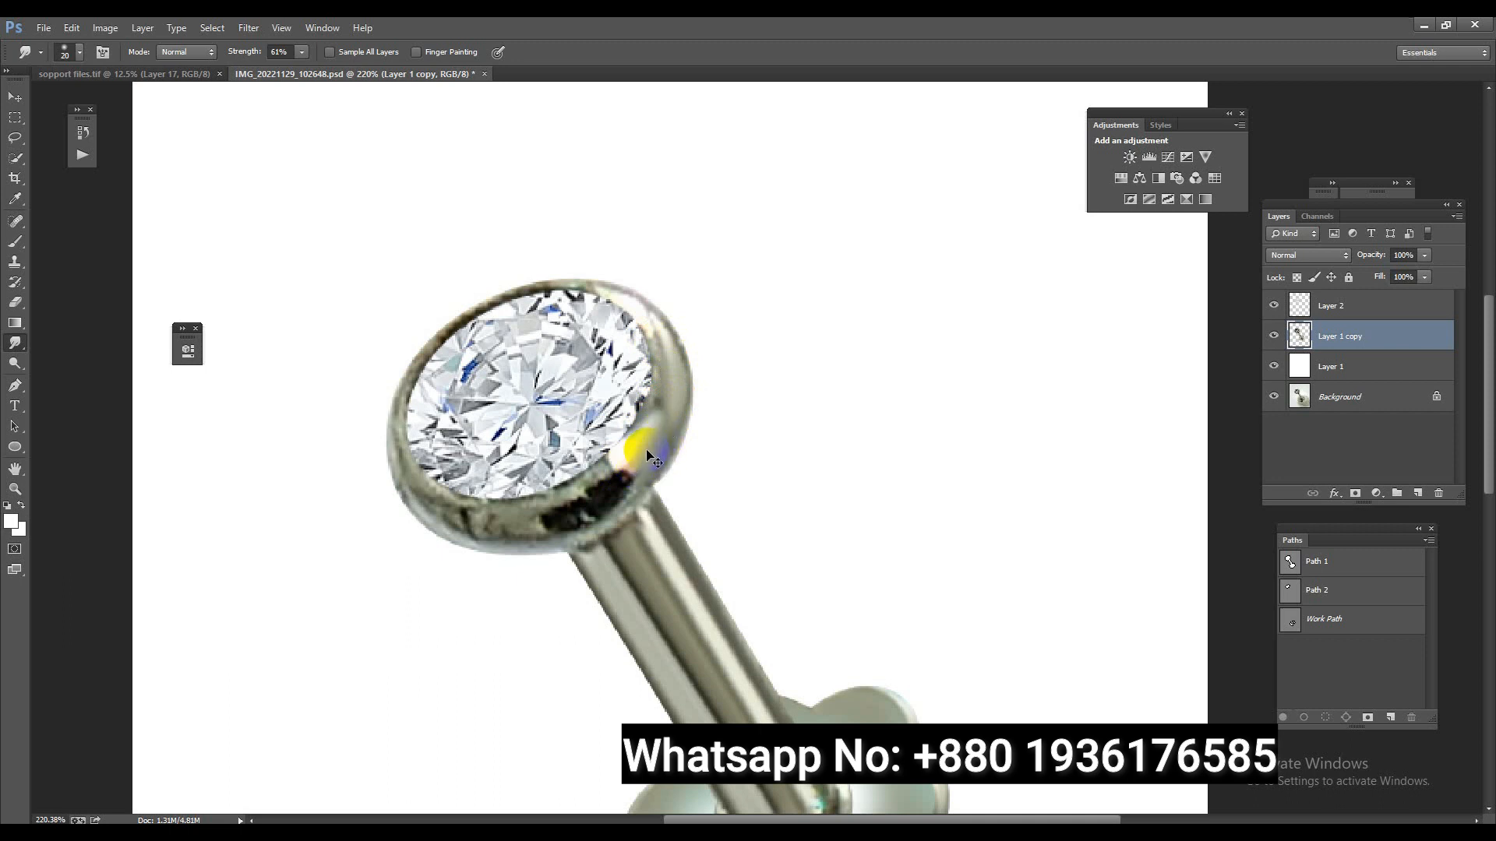
Smudge the dark patches and bright spot on the setting's lower rim above the post into smooth curved reflections.
mouse_move(629, 482)
mouse_down()
mouse_move(651, 443)
mouse_move(600, 500)
mouse_up()
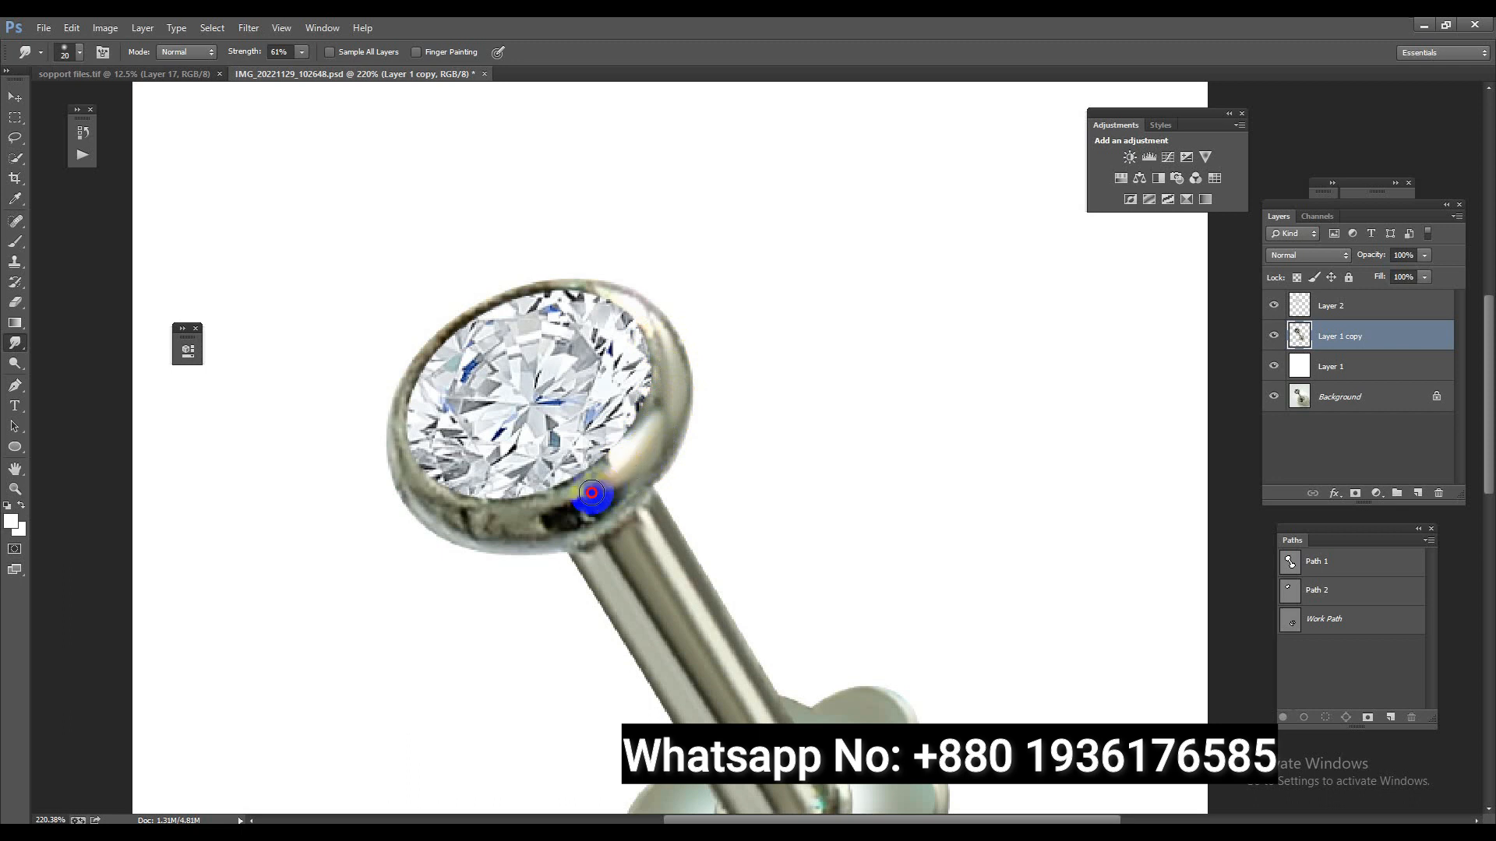
drag(661, 462, 570, 517)
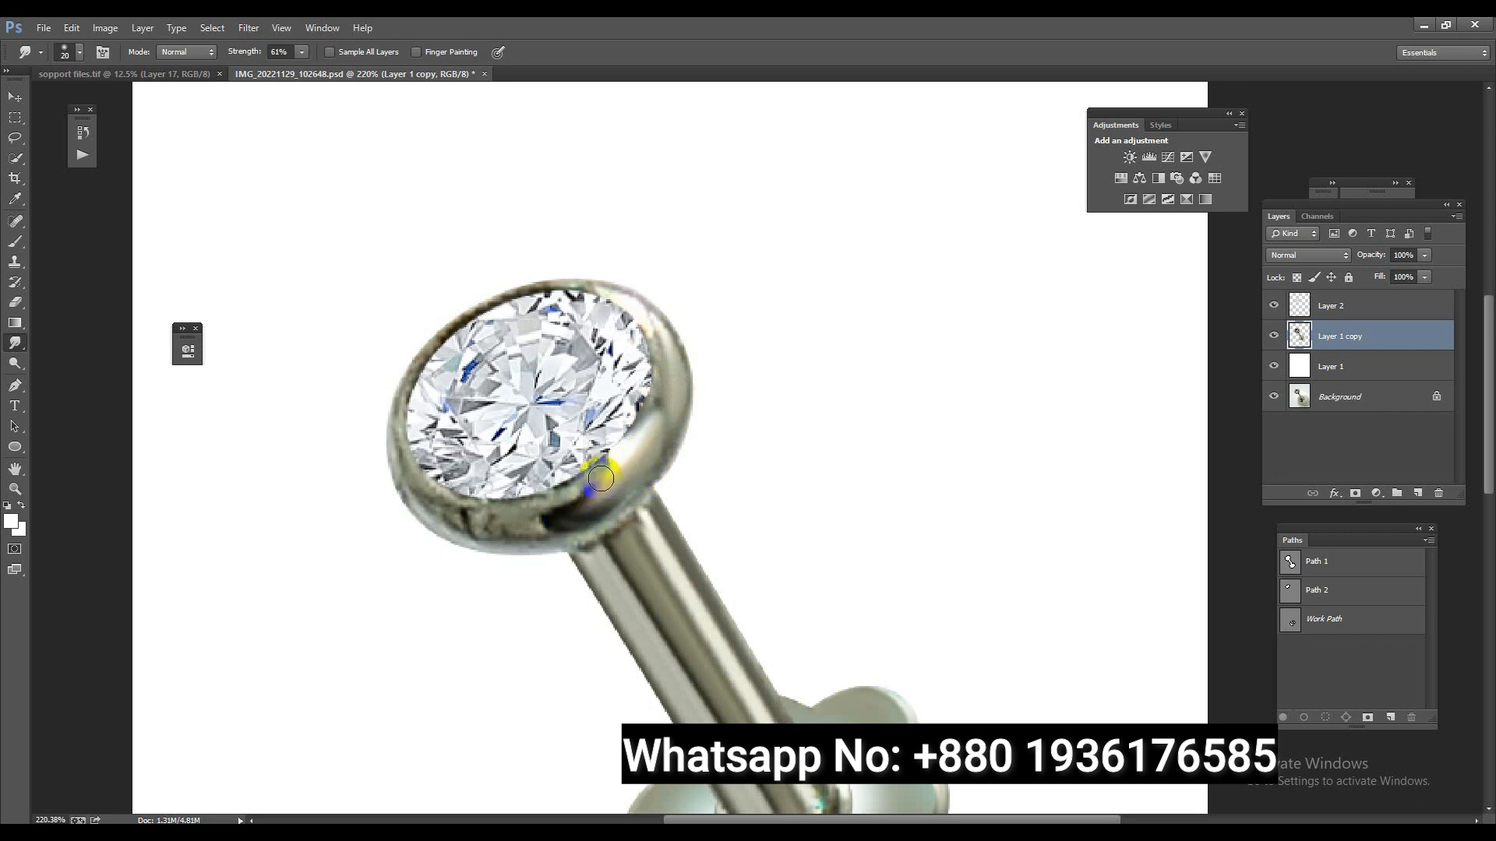
mouse_move(632, 461)
mouse_down()
mouse_move(576, 497)
mouse_move(622, 455)
mouse_up()
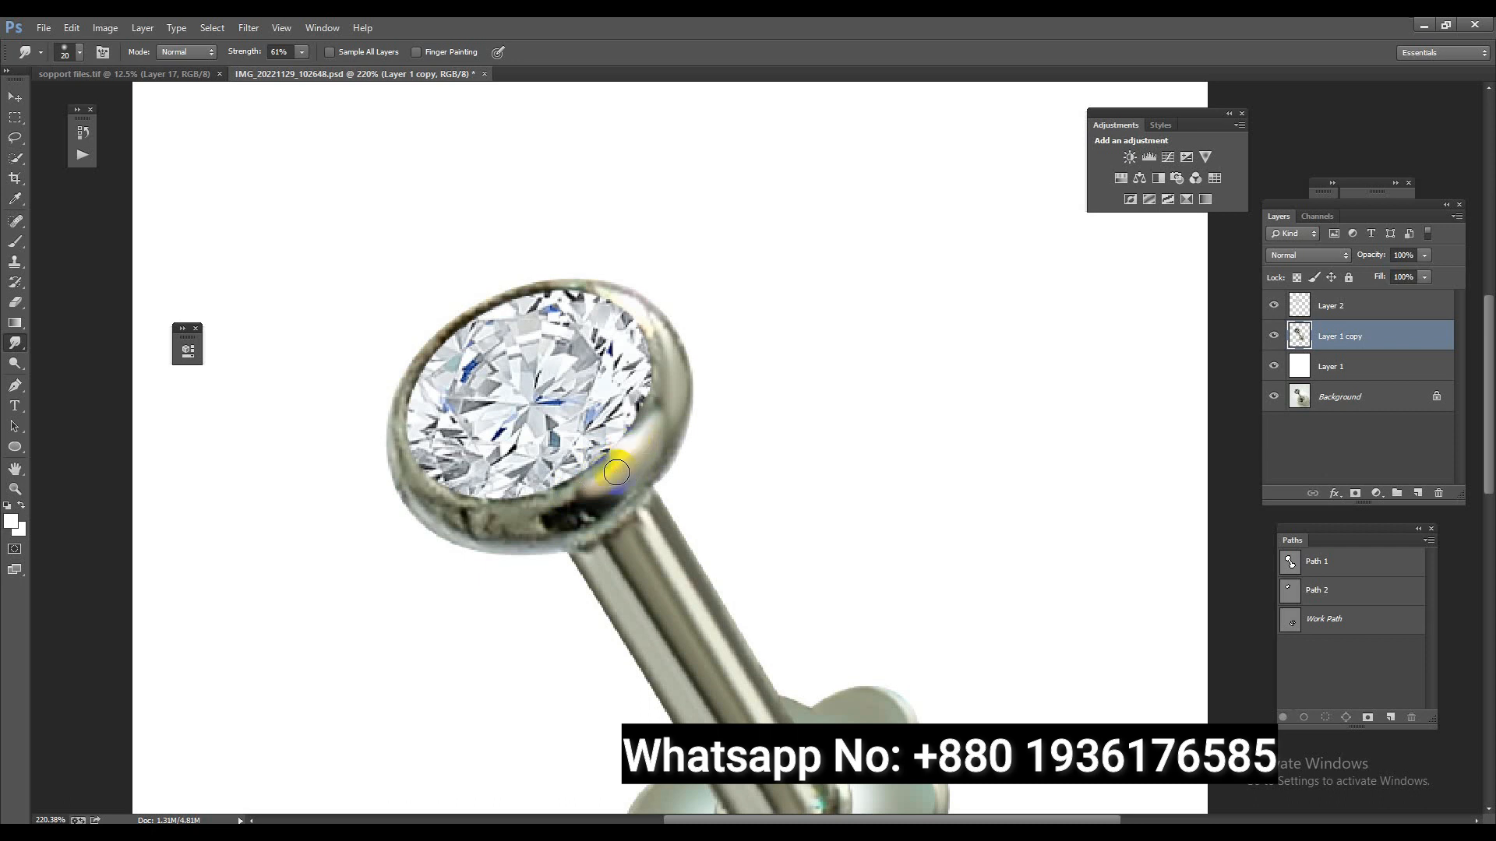
drag(597, 462, 628, 425)
mouse_move(561, 474)
mouse_down()
mouse_move(601, 463)
mouse_move(527, 492)
mouse_up()
mouse_move(619, 479)
mouse_down()
mouse_move(585, 514)
mouse_move(598, 491)
mouse_move(522, 521)
mouse_move(559, 520)
mouse_move(549, 527)
mouse_move(561, 517)
mouse_move(441, 507)
mouse_move(519, 528)
mouse_move(448, 524)
mouse_move(528, 525)
mouse_move(454, 520)
mouse_move(444, 511)
mouse_move(525, 520)
mouse_move(429, 508)
mouse_move(403, 473)
mouse_move(426, 508)
mouse_move(420, 488)
mouse_move(489, 508)
mouse_up()
Refine the setting's lower rim along the diamond and outer edge, smudging with an 11-pixel and a 14-pixel brush.
key(bracketleft)
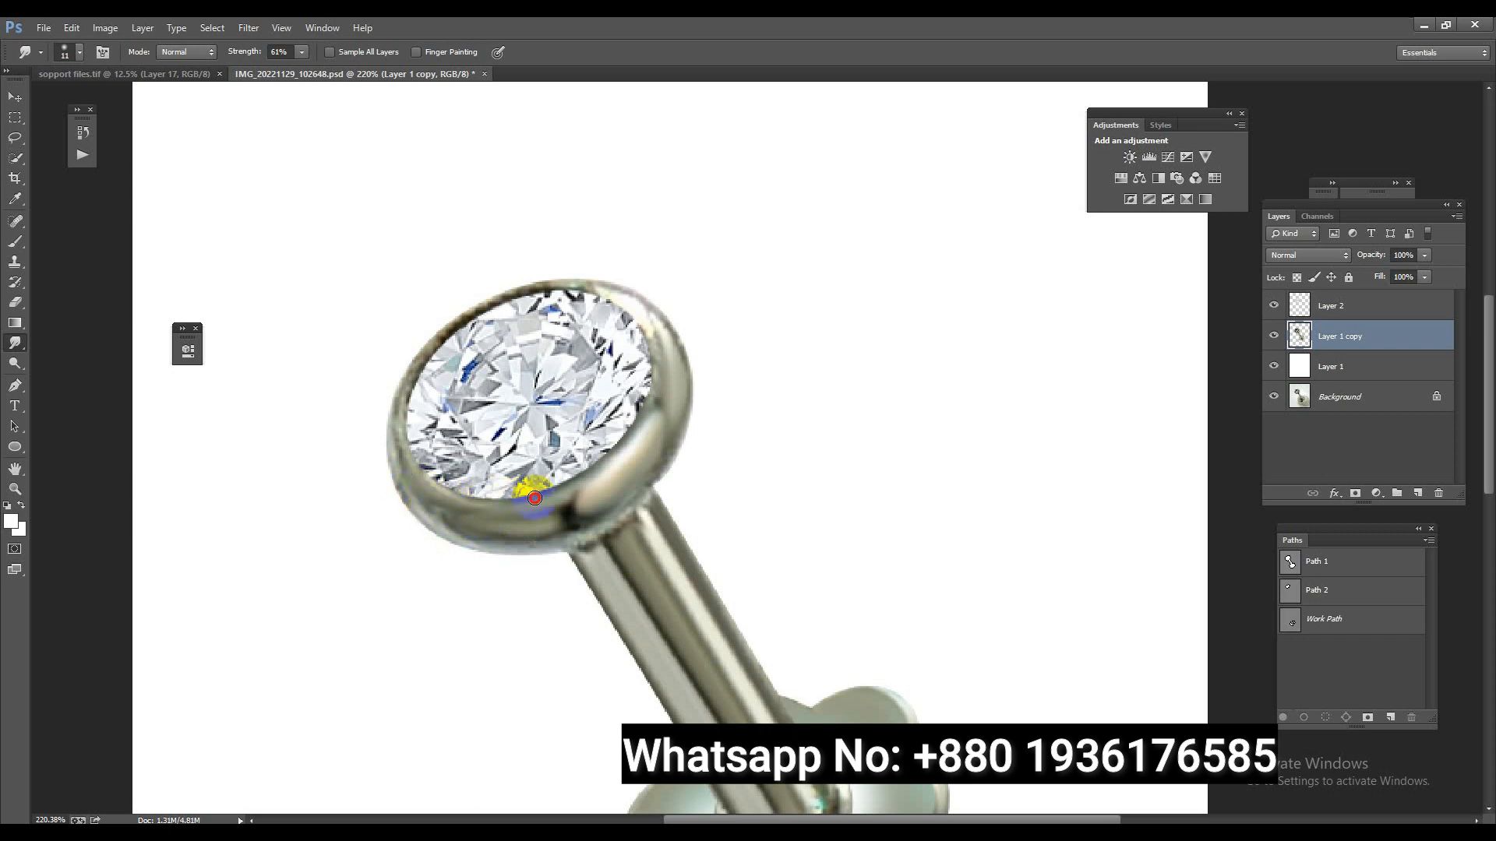
drag(545, 497, 628, 443)
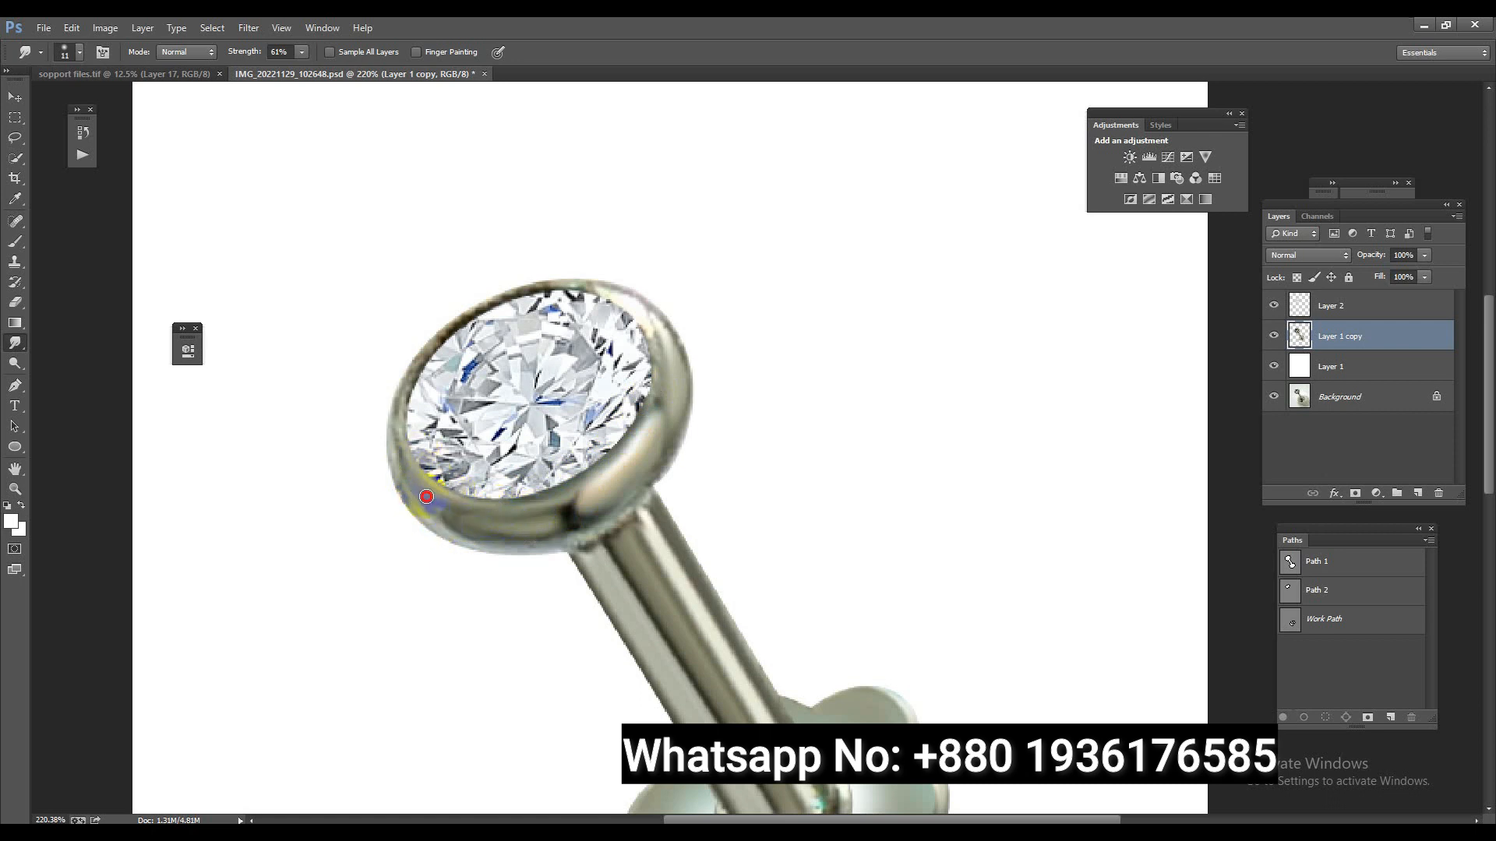
click(444, 529)
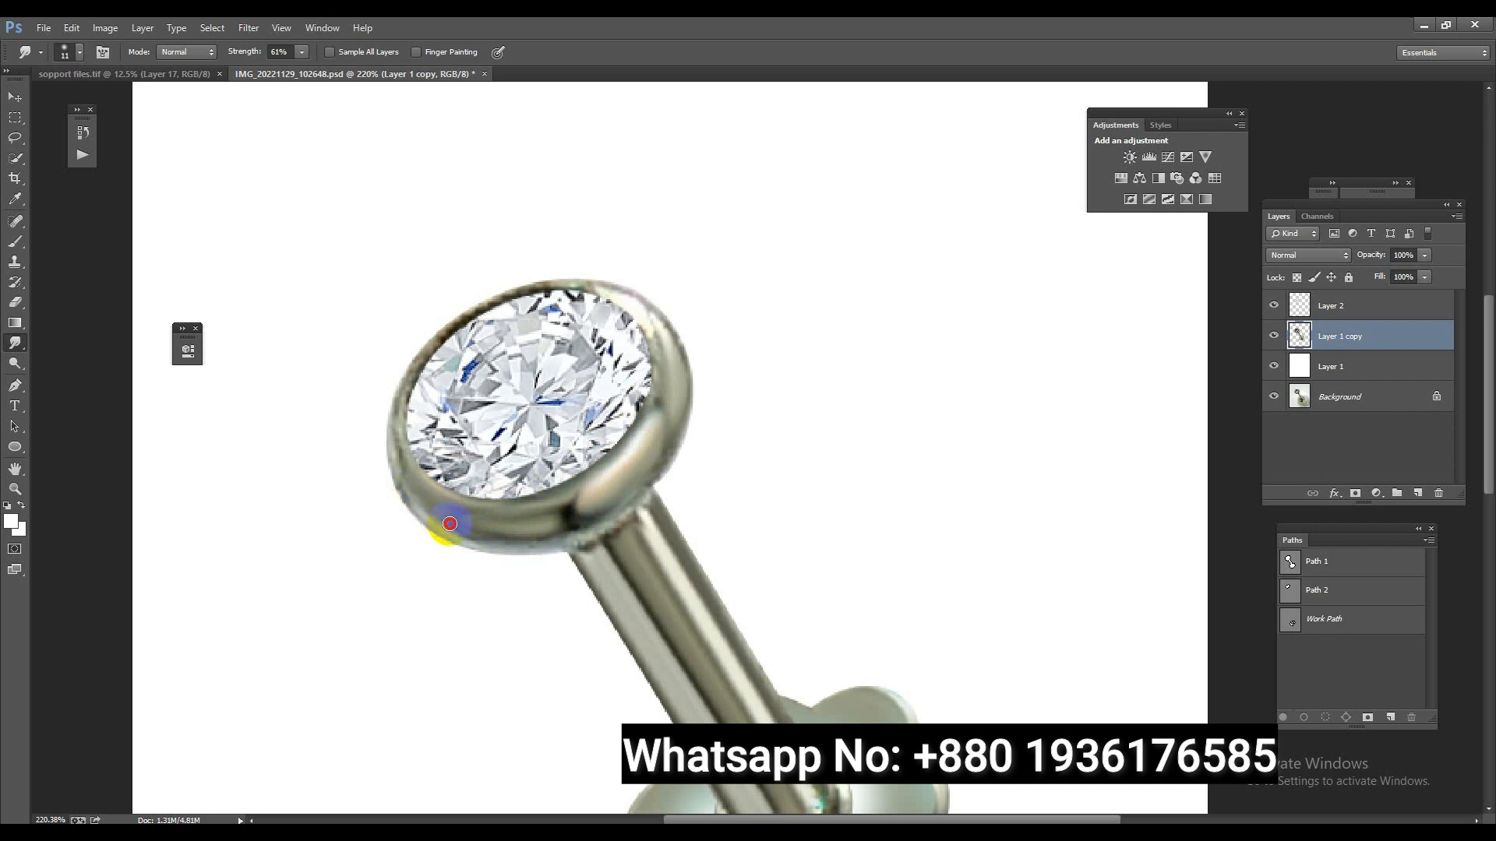
mouse_move(479, 532)
mouse_down()
mouse_move(539, 536)
mouse_move(473, 525)
mouse_move(530, 546)
mouse_move(556, 538)
mouse_move(466, 529)
mouse_move(546, 510)
mouse_move(558, 519)
mouse_move(534, 545)
mouse_move(566, 537)
mouse_up()
key(bracketright)
key(bracketright)
key(bracketright)
mouse_move(499, 522)
mouse_down()
mouse_move(469, 516)
mouse_move(540, 506)
mouse_up()
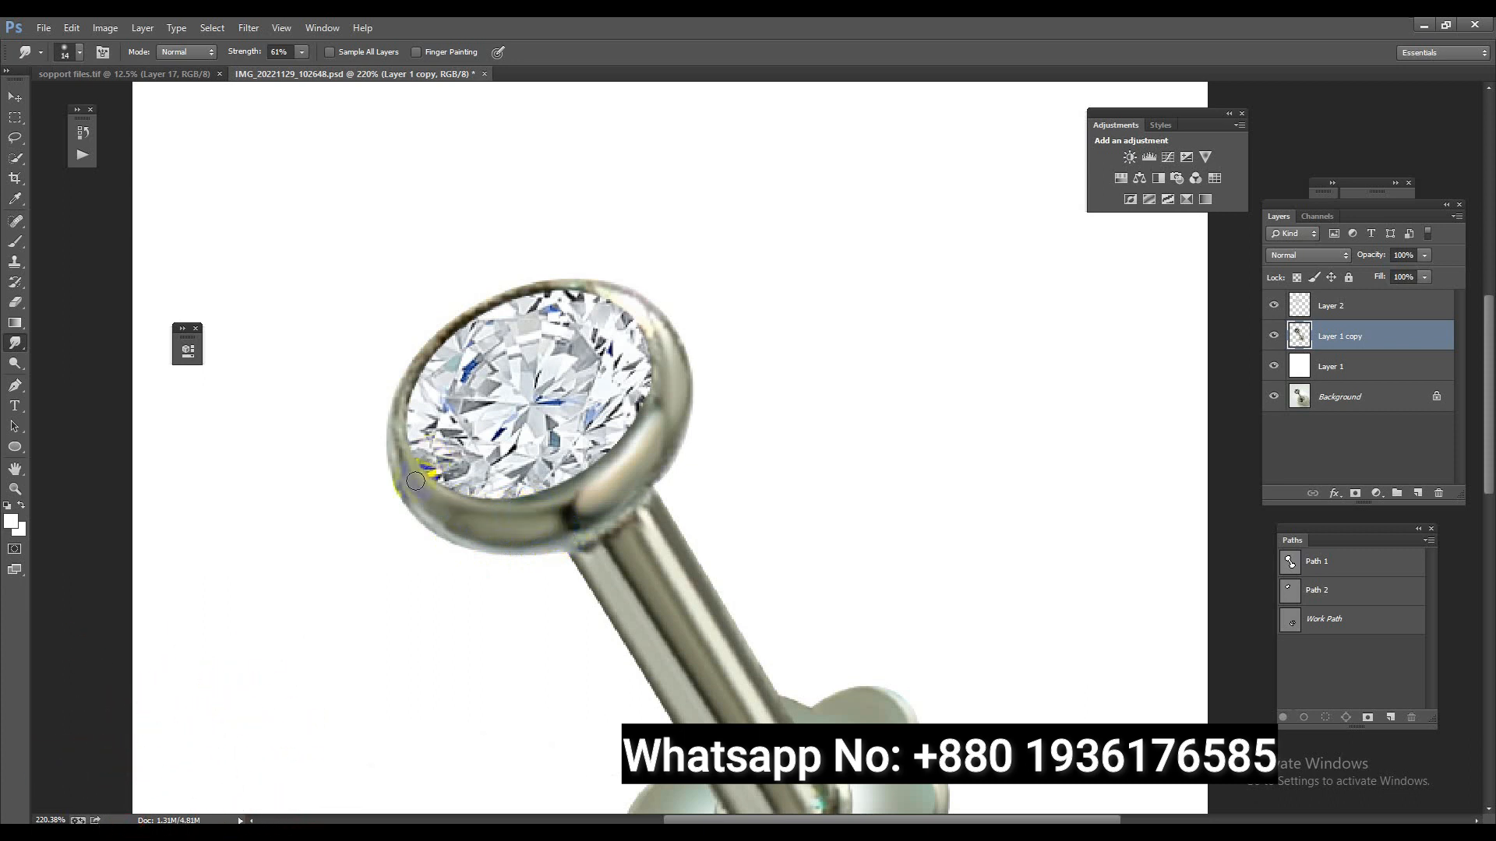
drag(401, 428, 428, 467)
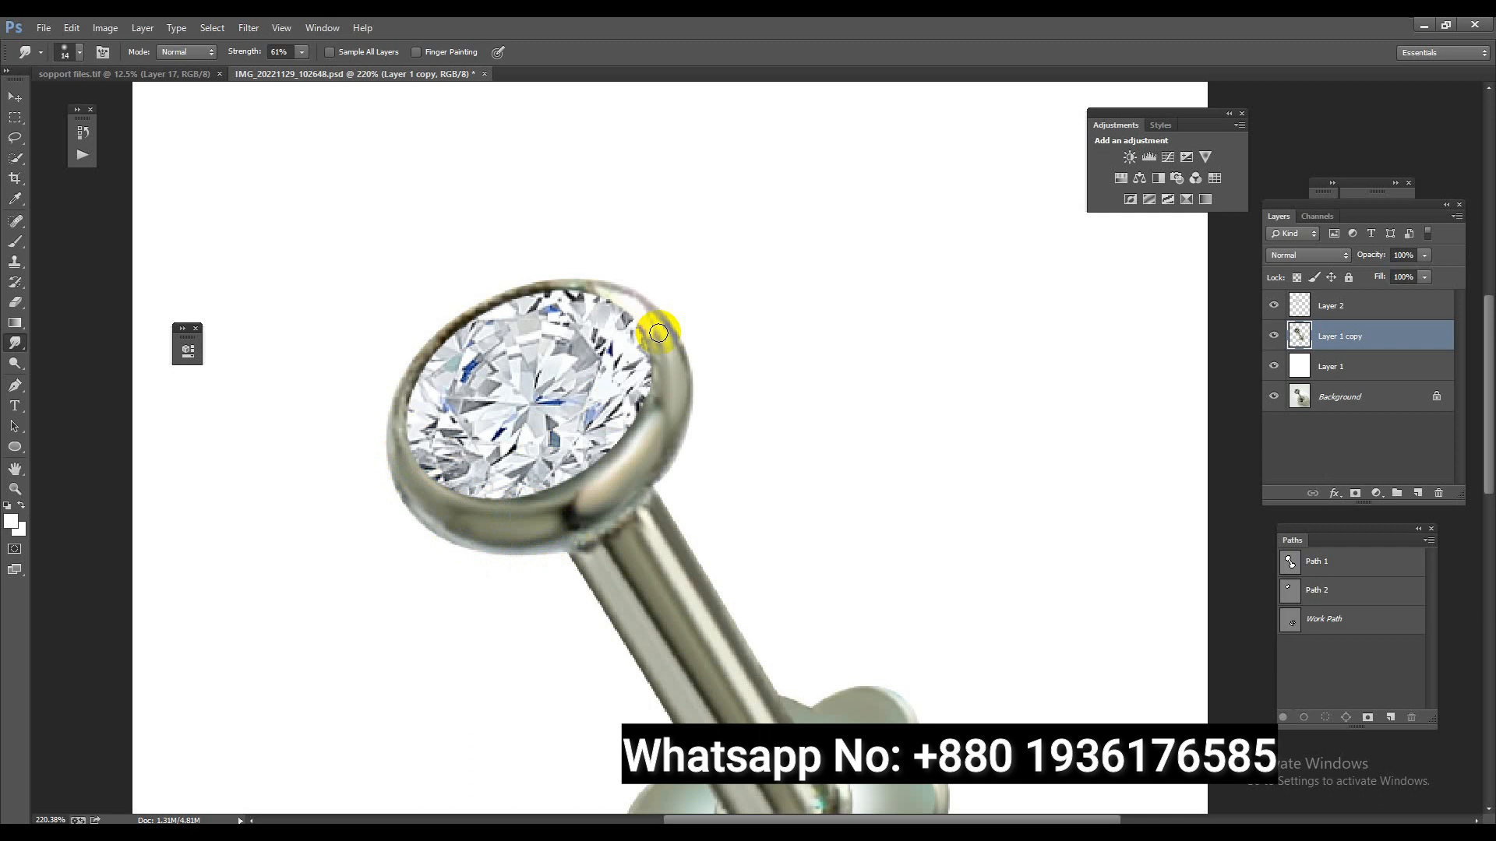
Load the Layer 1 copy outline as a selection and smudge the setting's upper rim and outer edge smooth.
drag(659, 338, 639, 310)
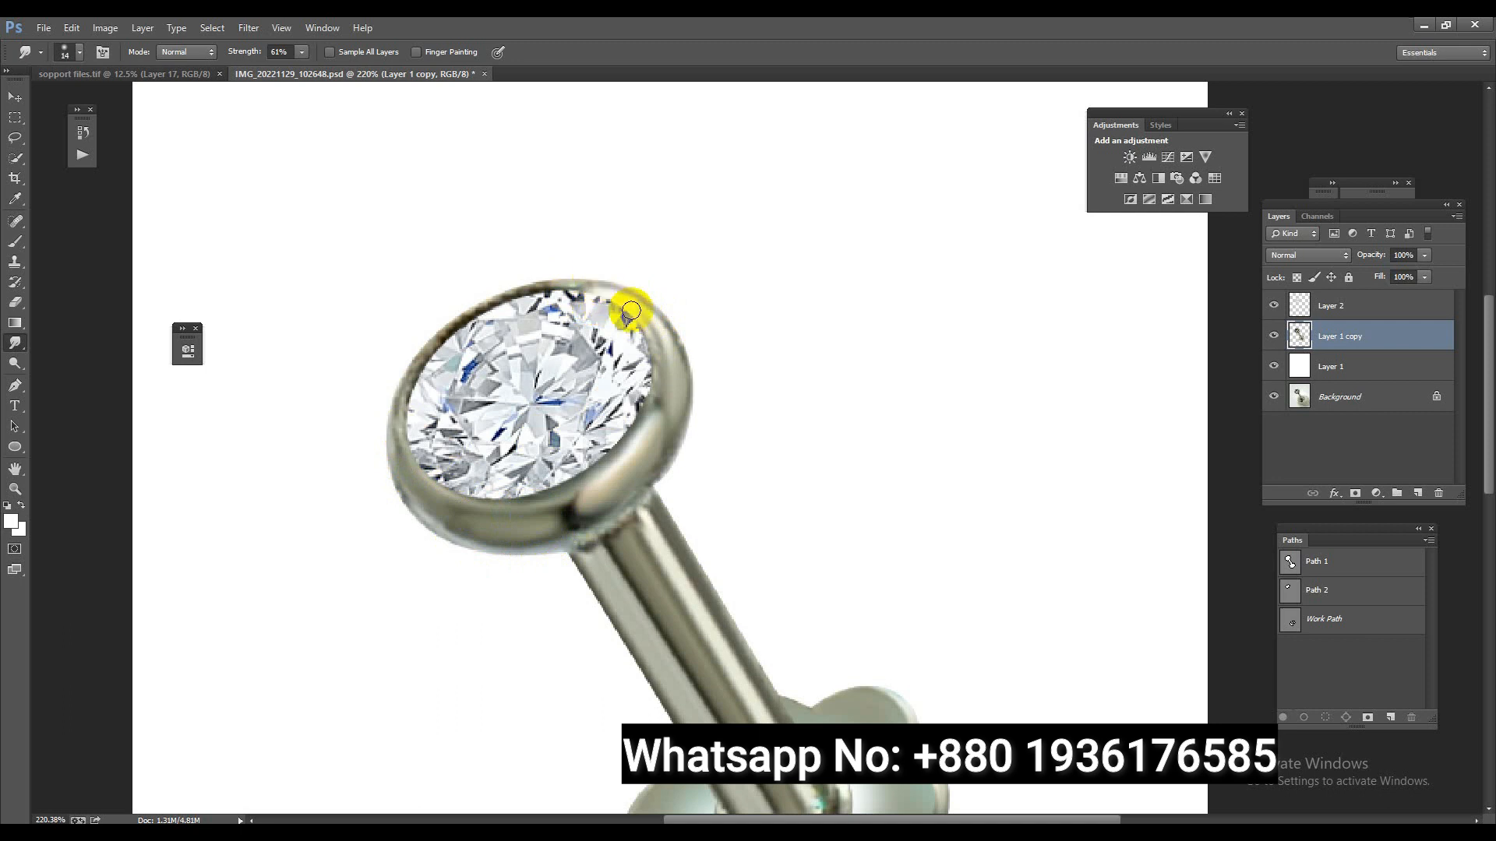
ctrl+click(1300, 336)
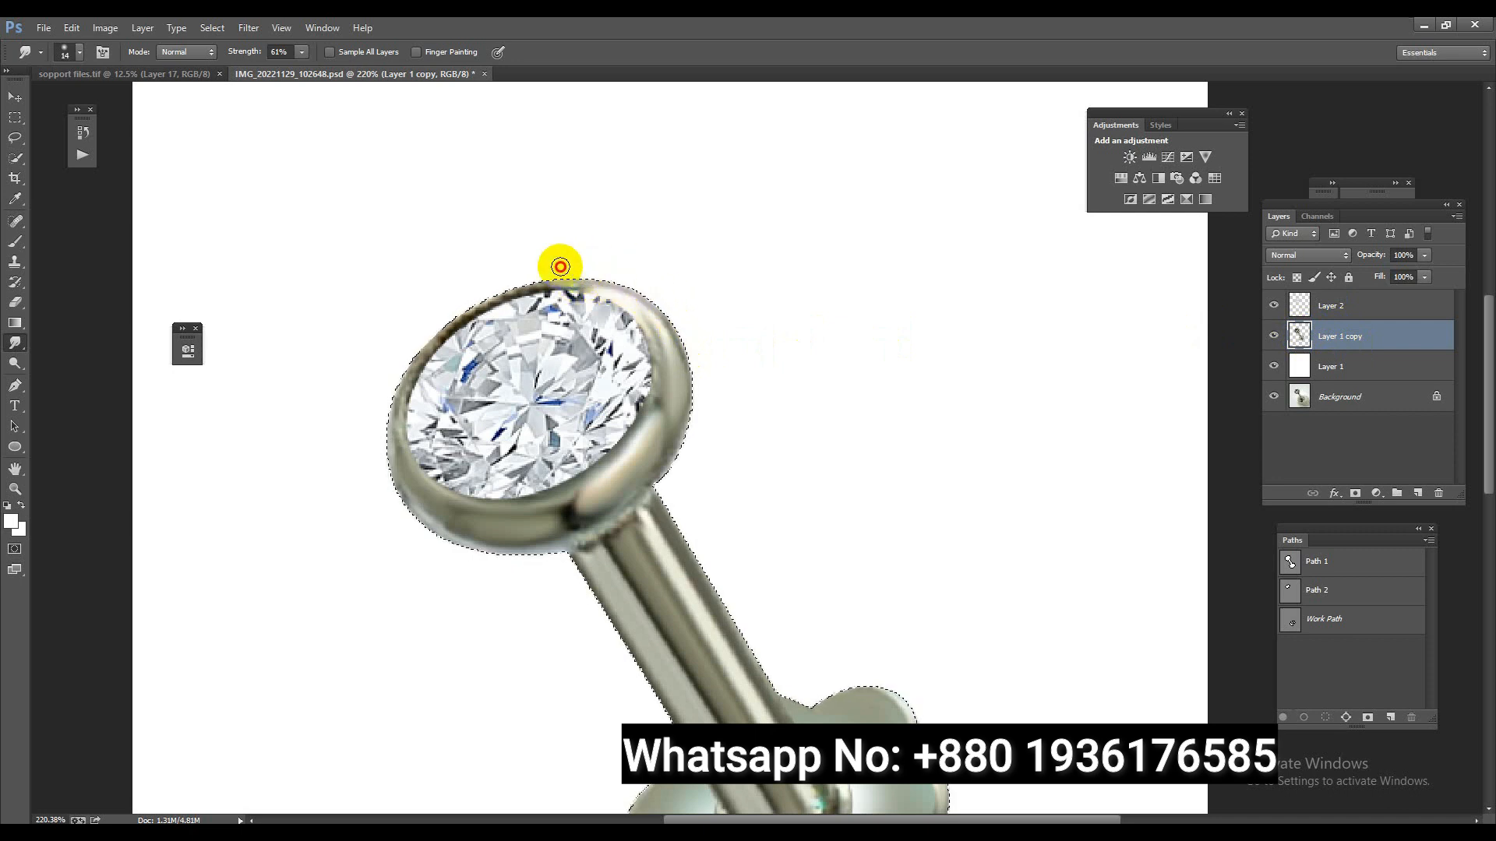
mouse_move(600, 289)
mouse_down()
mouse_move(635, 415)
mouse_move(678, 444)
mouse_move(617, 499)
mouse_move(626, 491)
mouse_up()
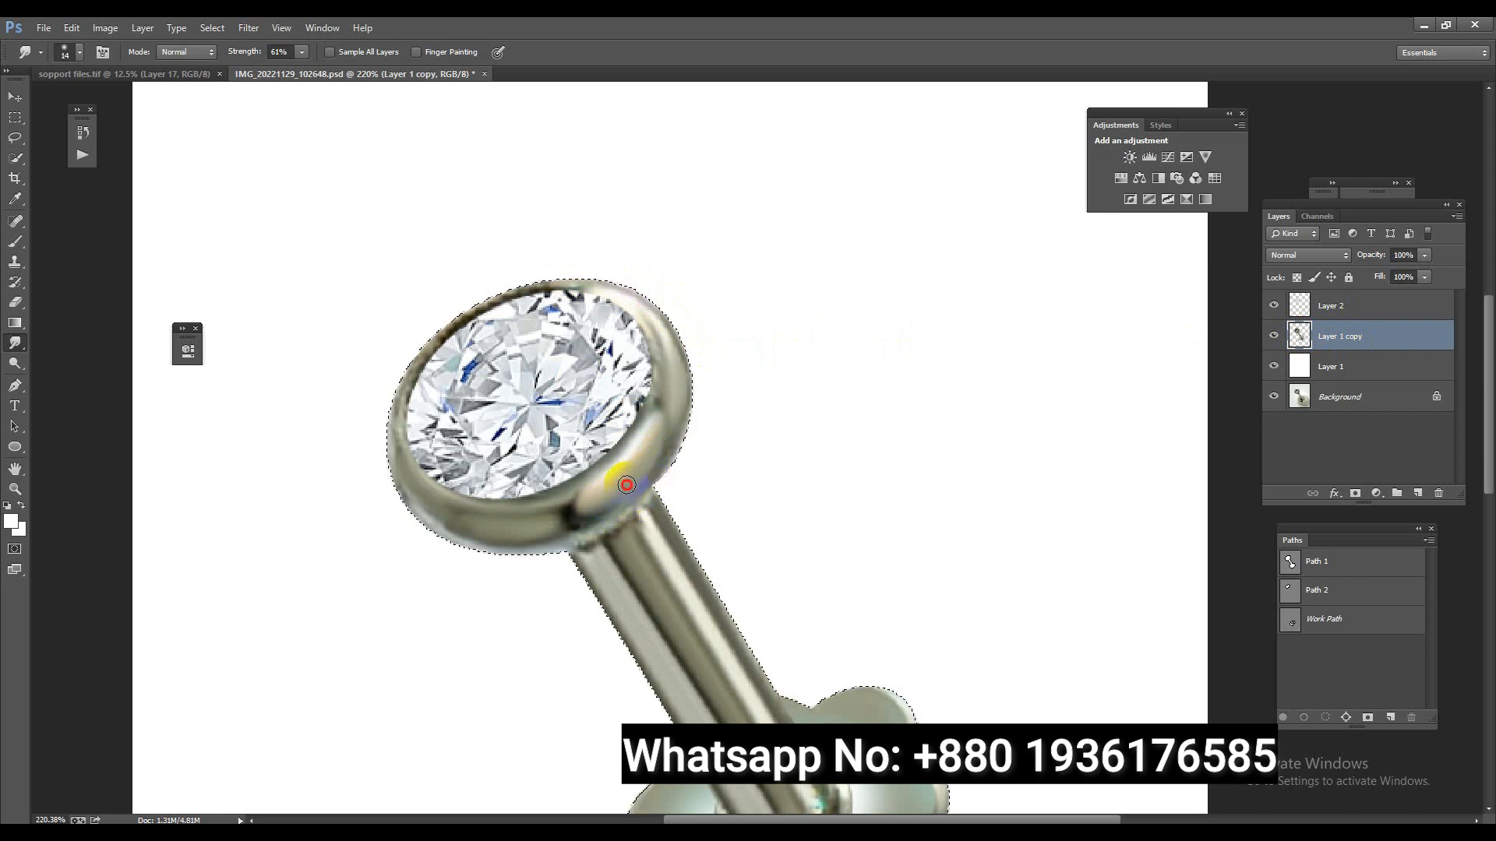
drag(654, 592, 569, 580)
drag(814, 448, 872, 500)
drag(786, 537, 843, 558)
key(ctrl+Return)
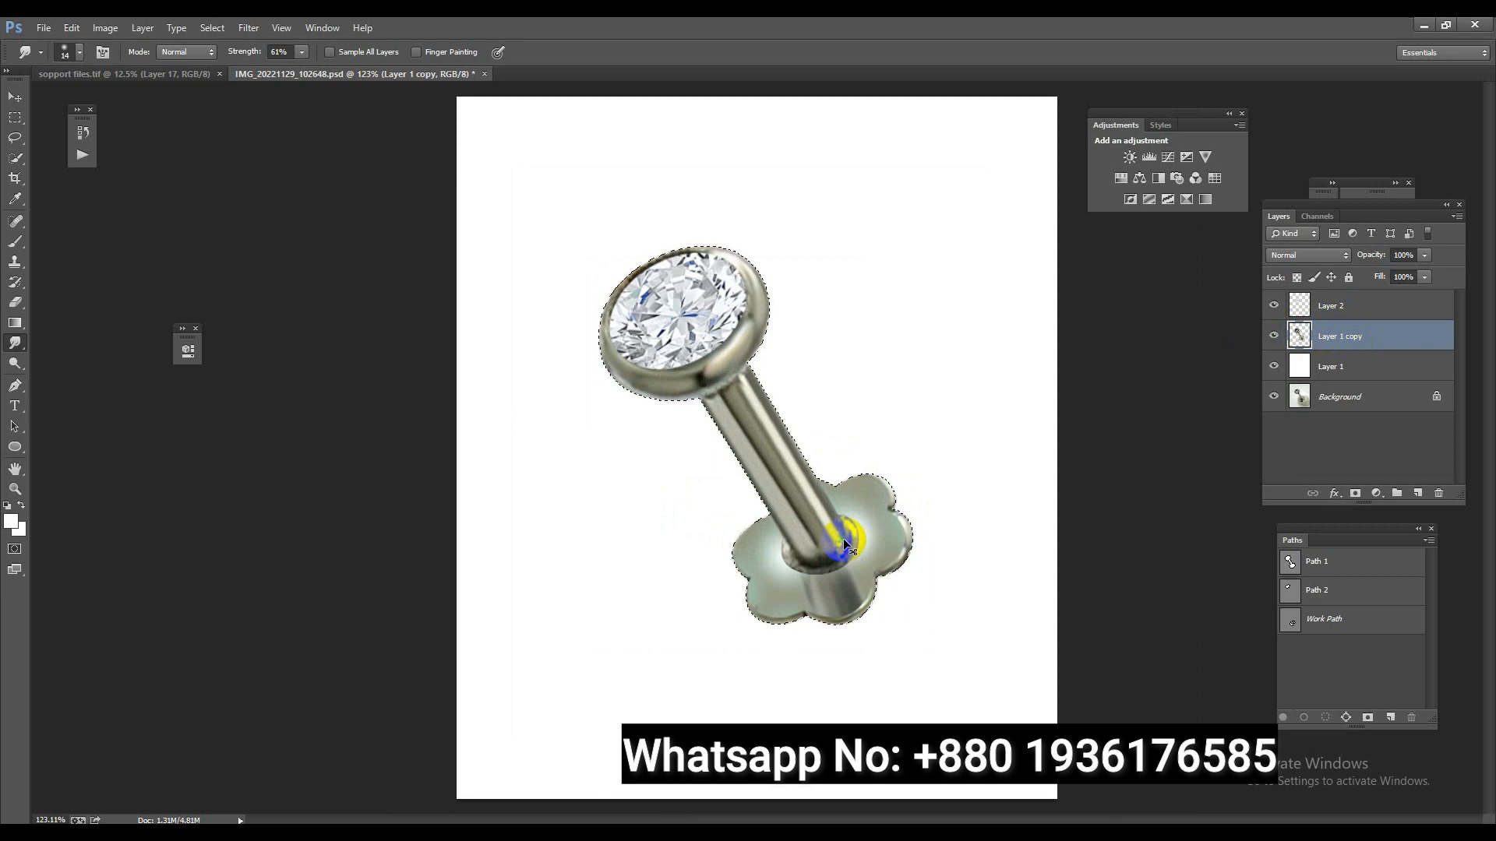
Apply the Camera Raw filter to Layer 1 copy with noise reduction Luminance set to 100.
key(ctrl+shift+a)
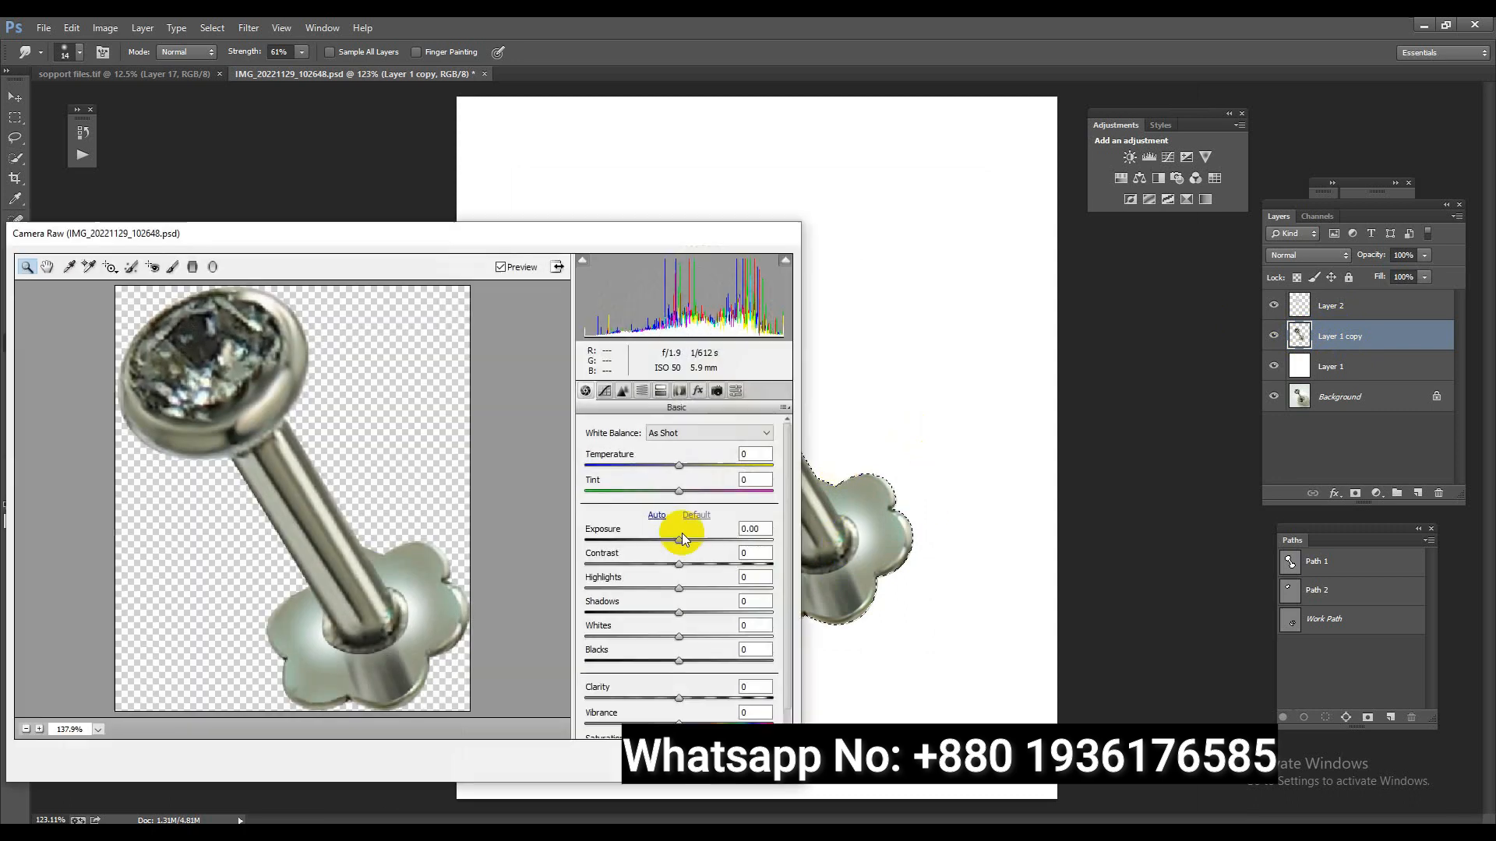
click(623, 391)
drag(700, 581, 777, 582)
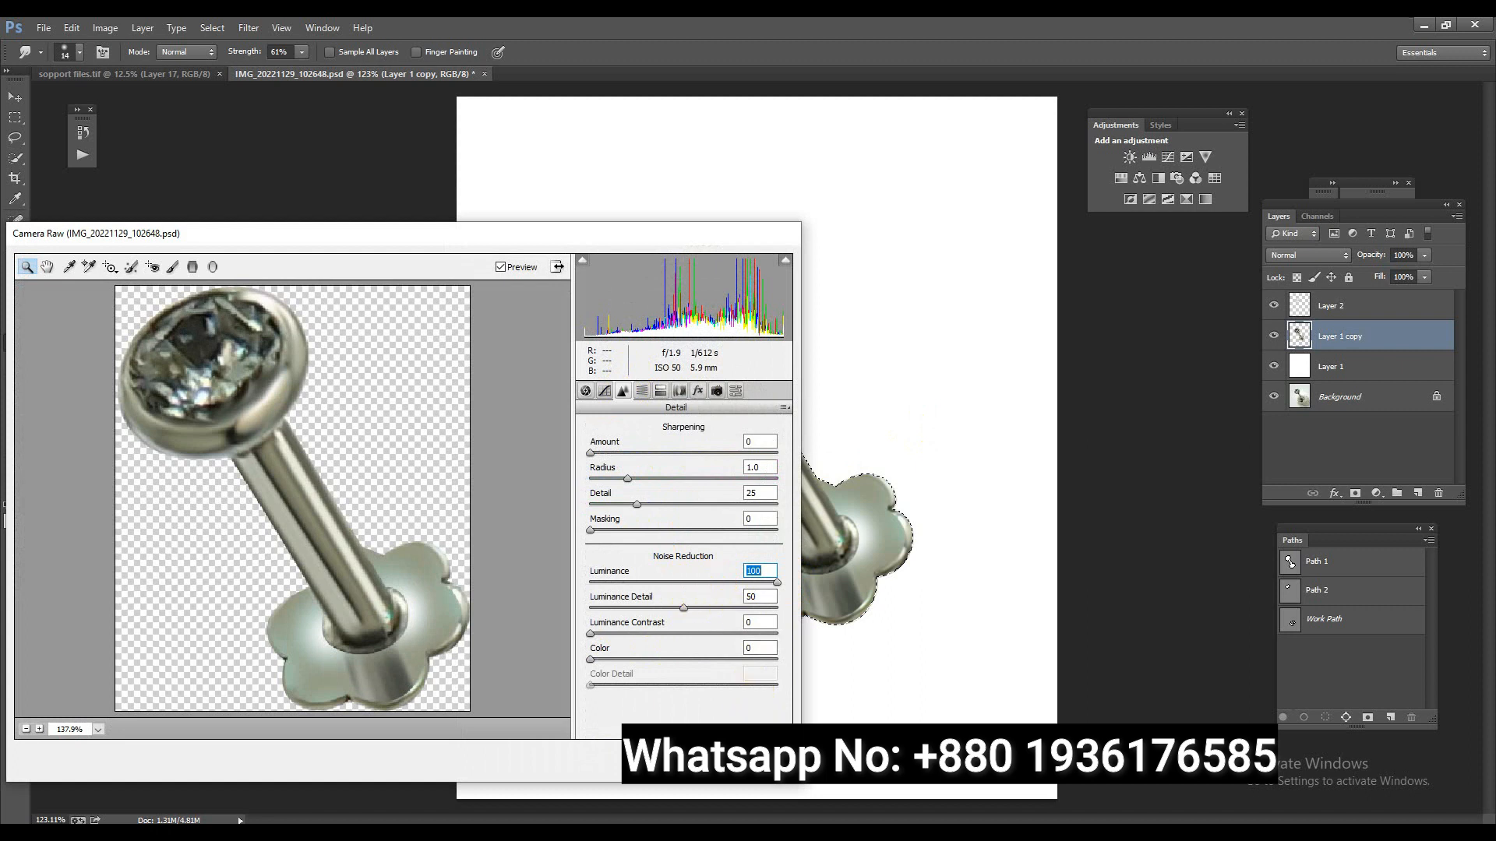
click(706, 760)
scroll(771, 524, down, 3)
scroll(779, 528, up, 4)
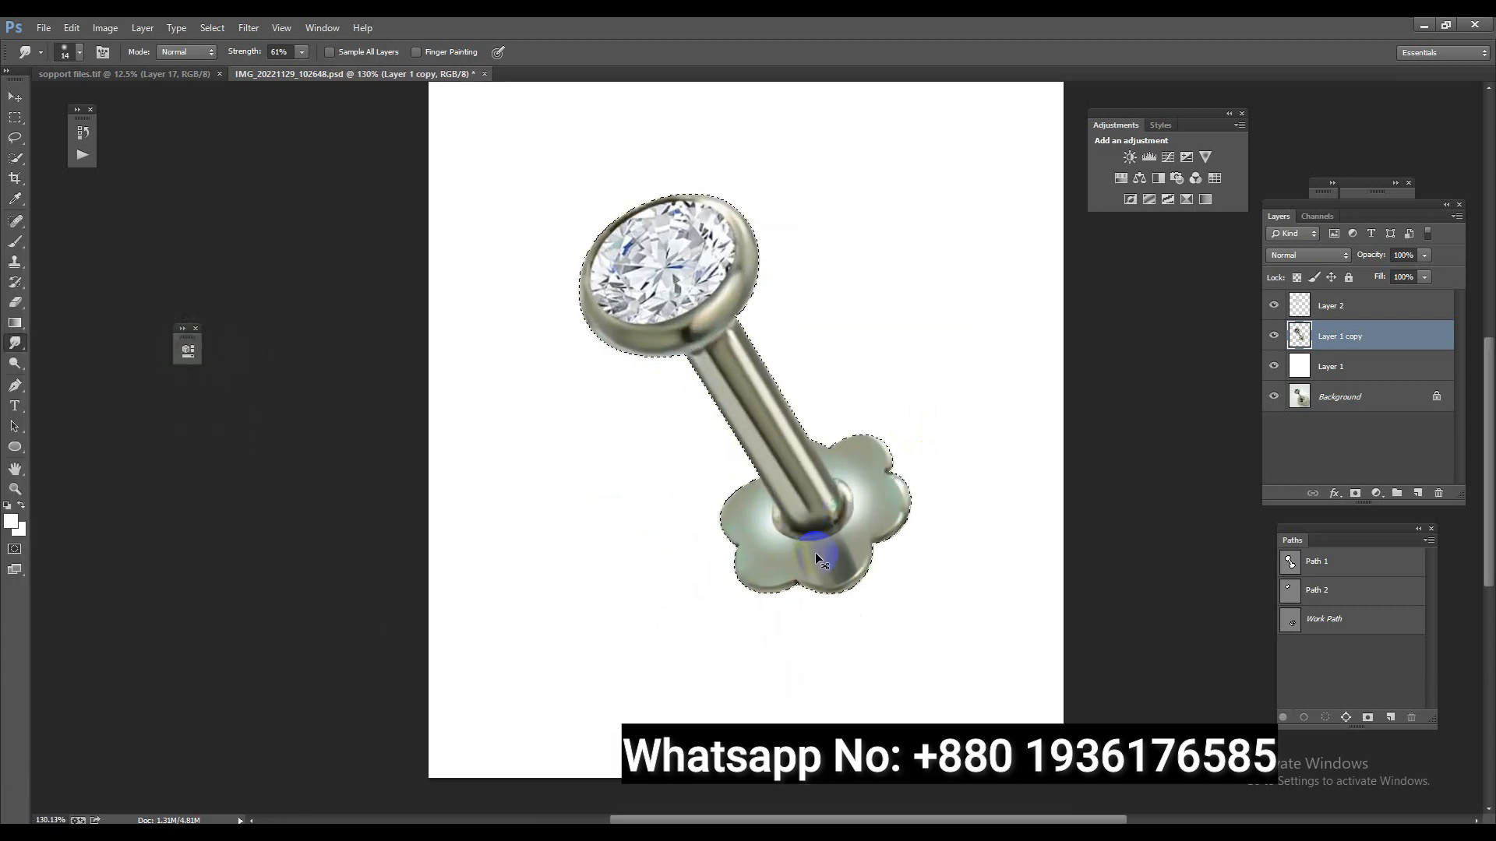
Apply Camera Raw to Layer 1 copy with Contrast +42, Highlights +14, Shadows +32, Whites +42, Blacks +75 and increased Luminance noise reduction.
key(ctrl+shift+a)
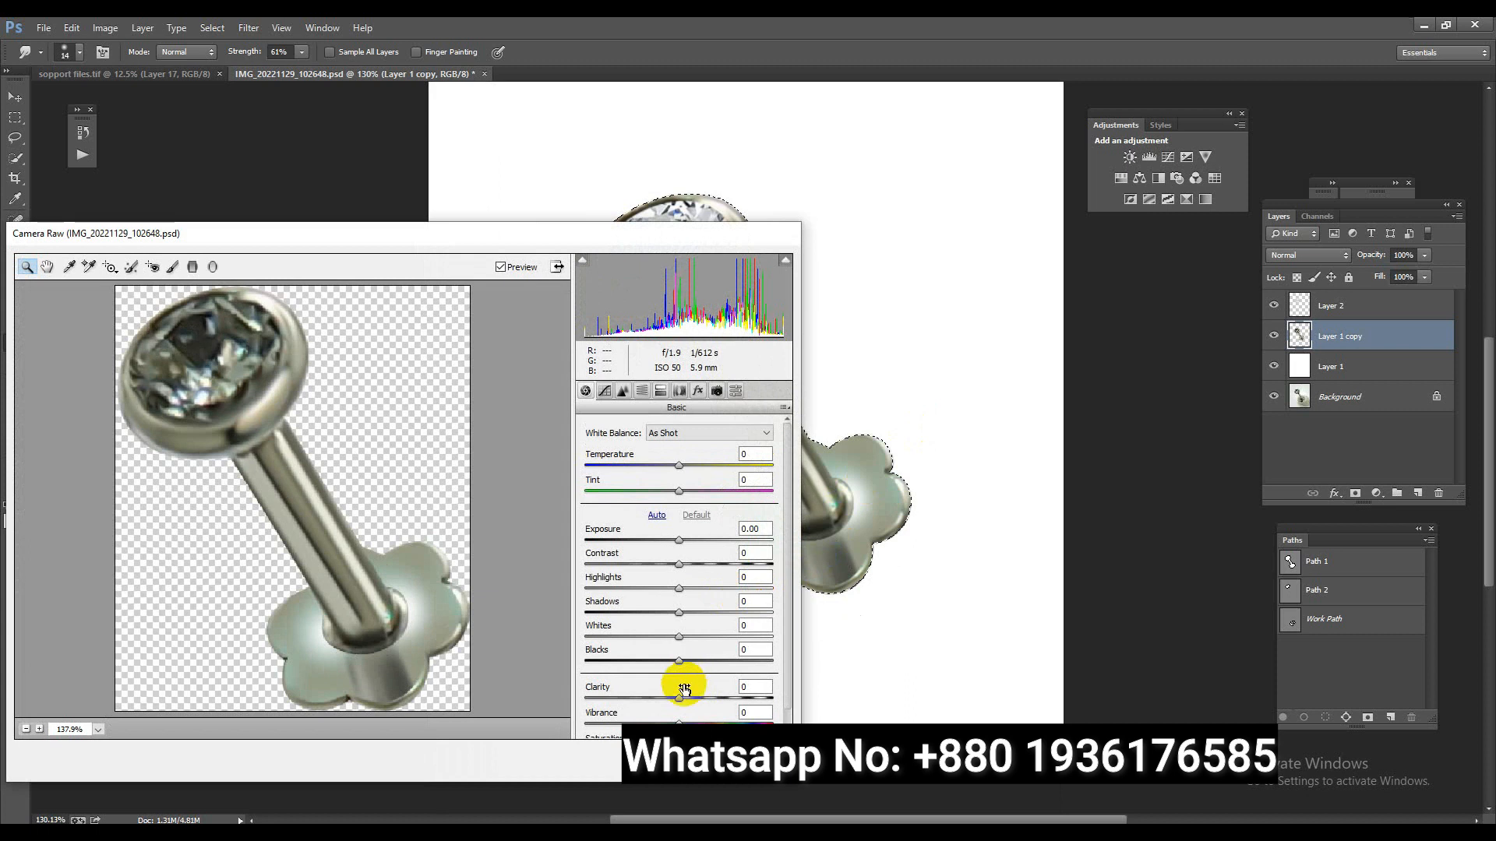
drag(679, 660, 710, 562)
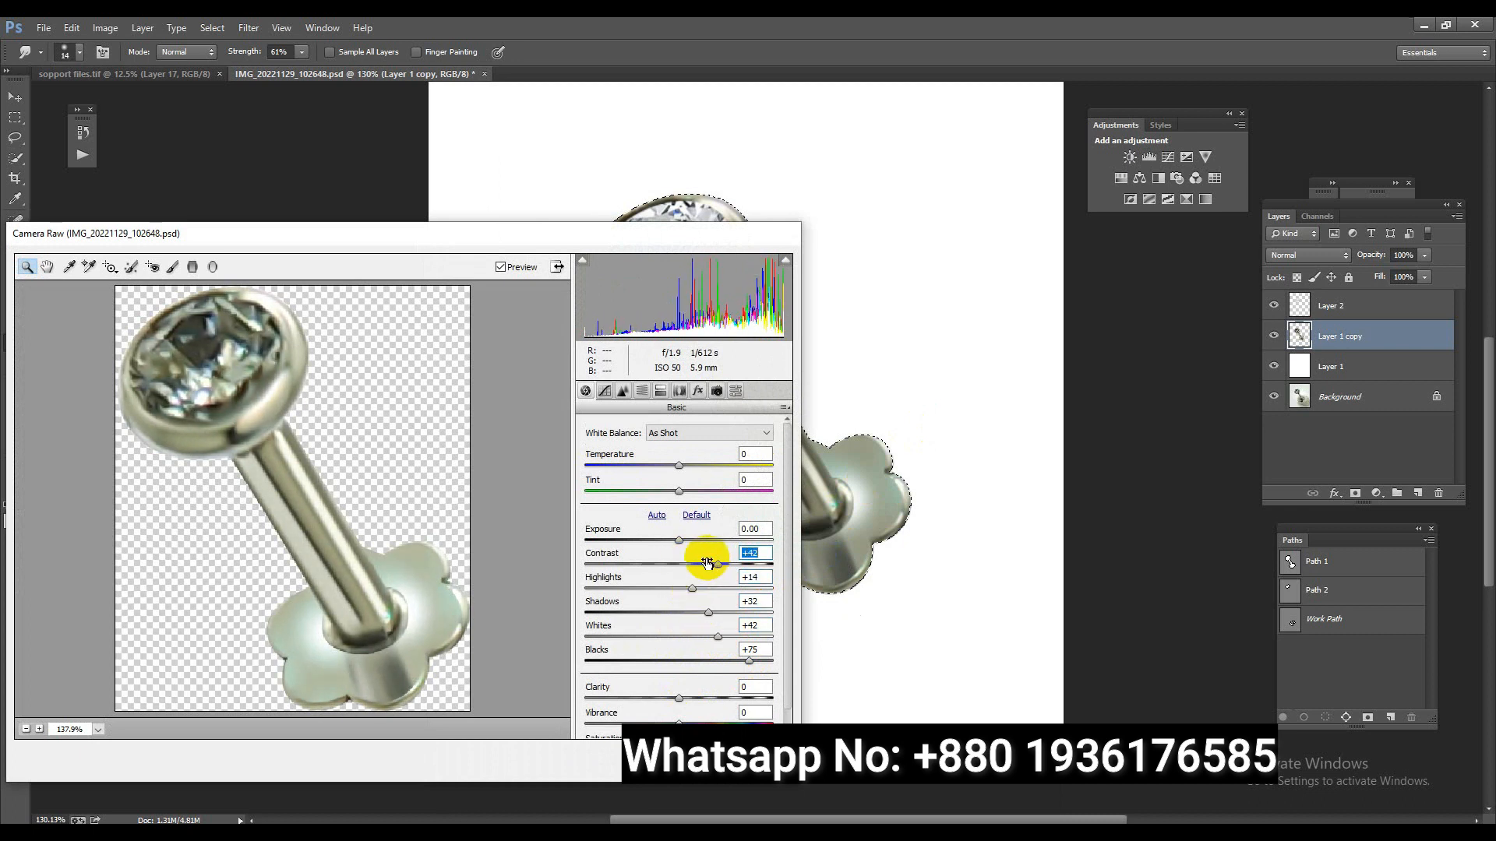
click(624, 391)
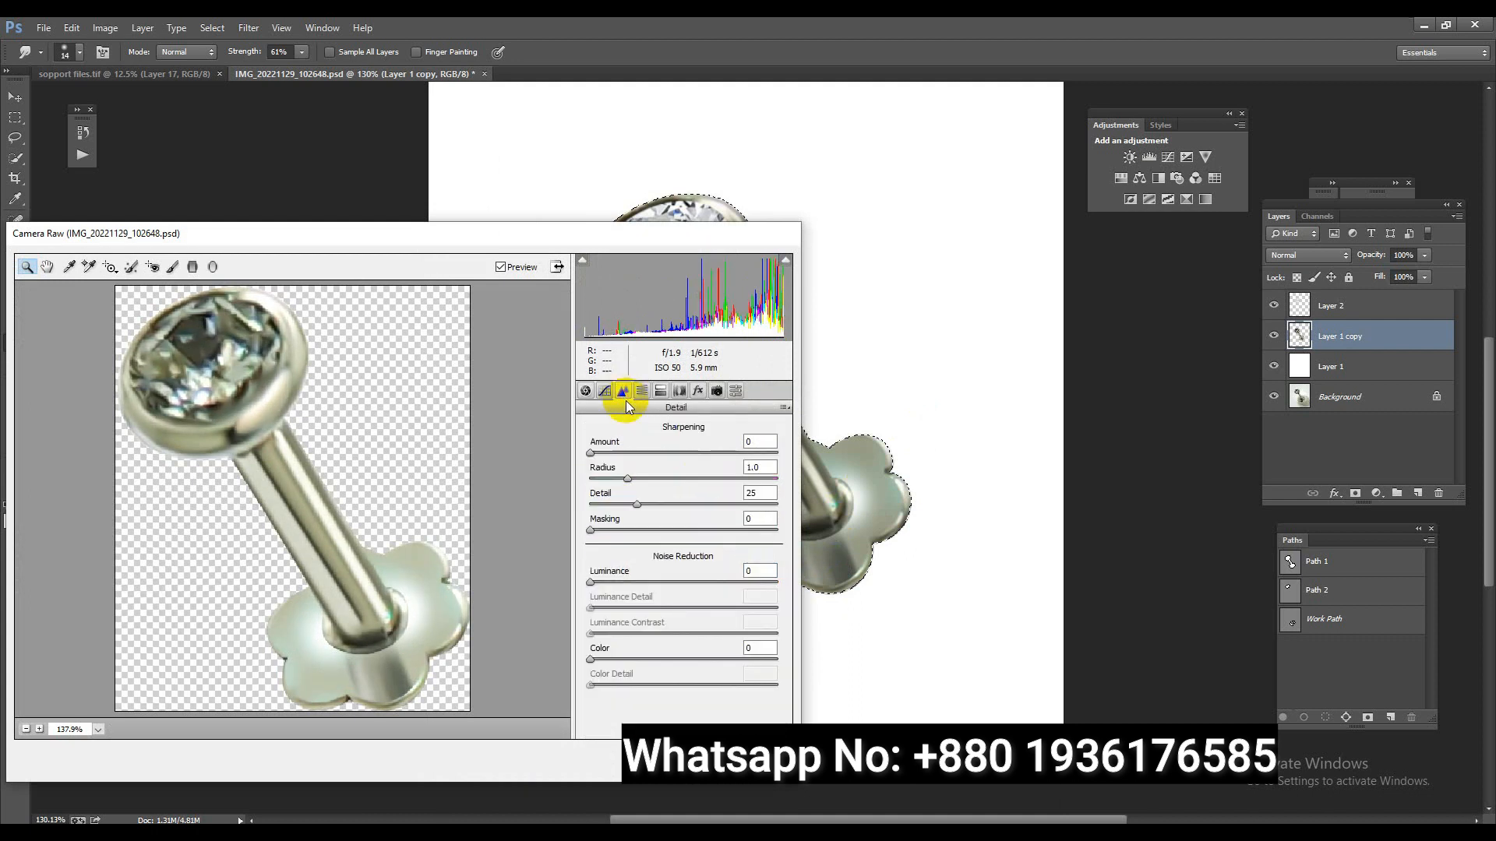
drag(678, 582, 855, 491)
click(762, 761)
Load the Layer 1 copy outline as a selection and fill it on a new layer with light grey sampled from sopport files.tif.
ctrl+click(1300, 337)
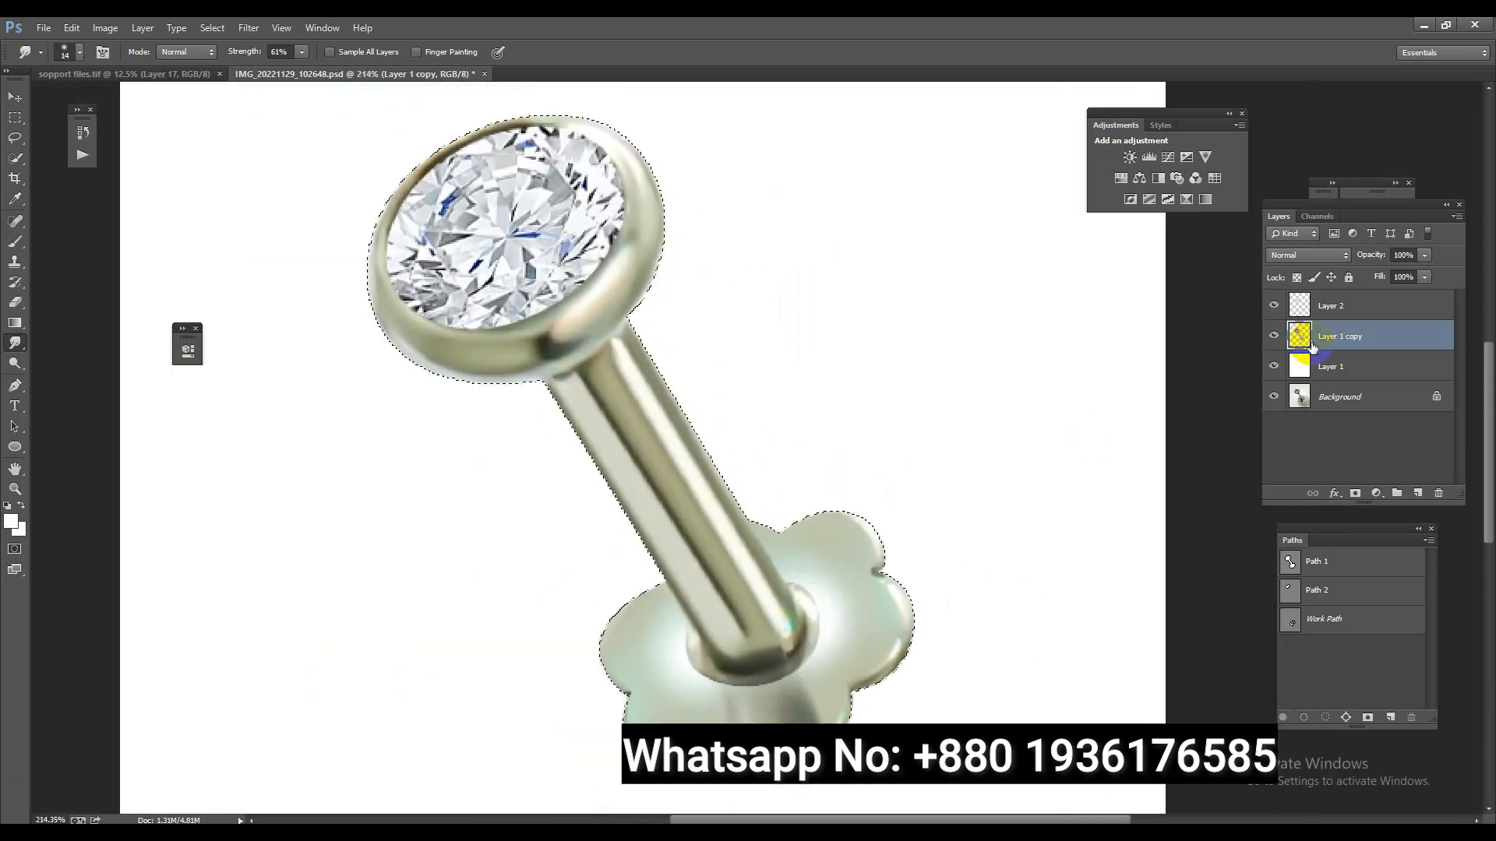
click(1416, 494)
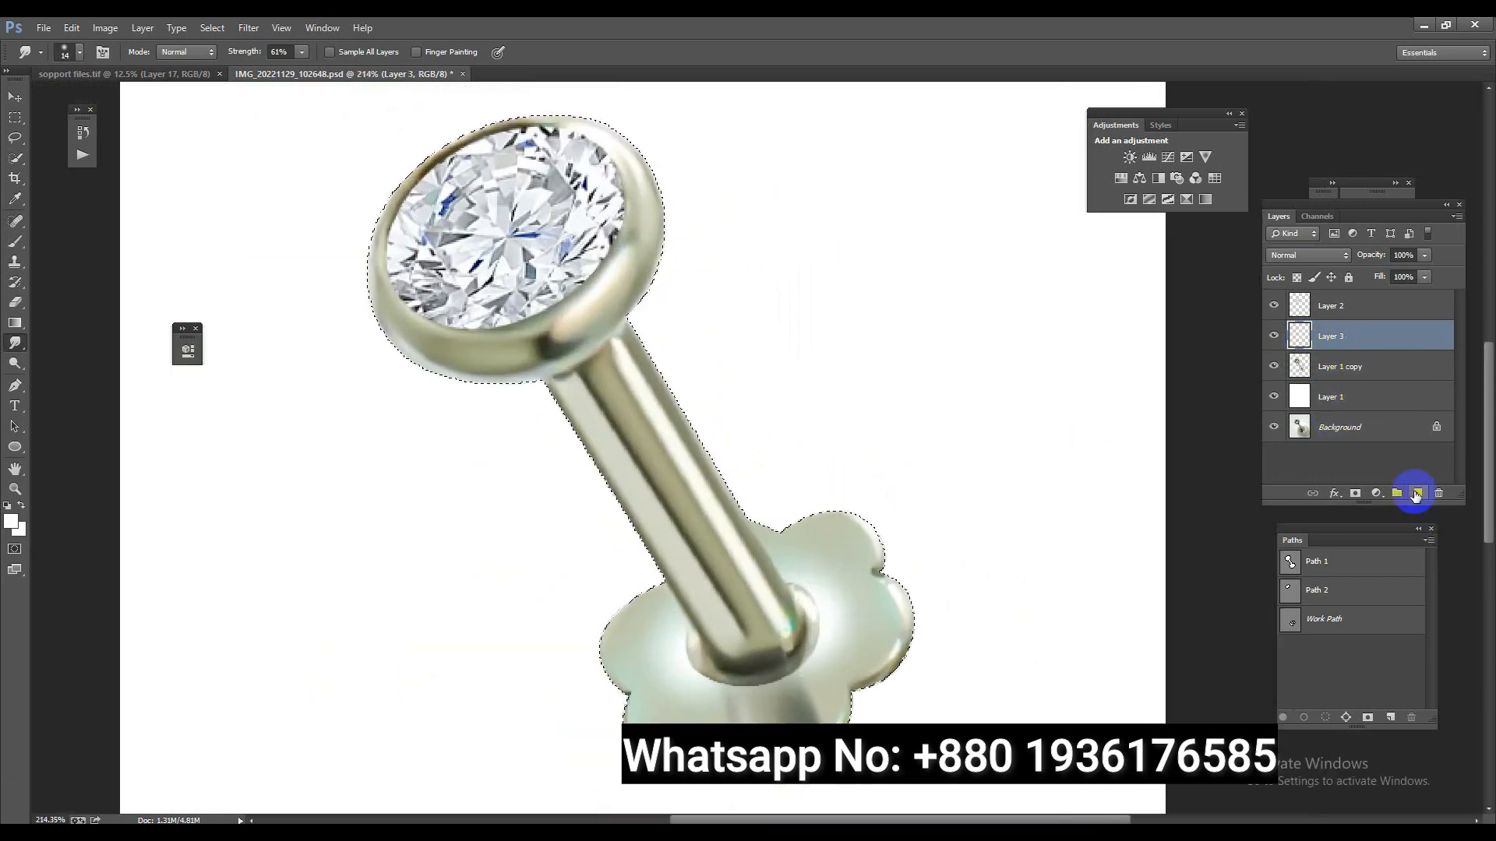
click(144, 74)
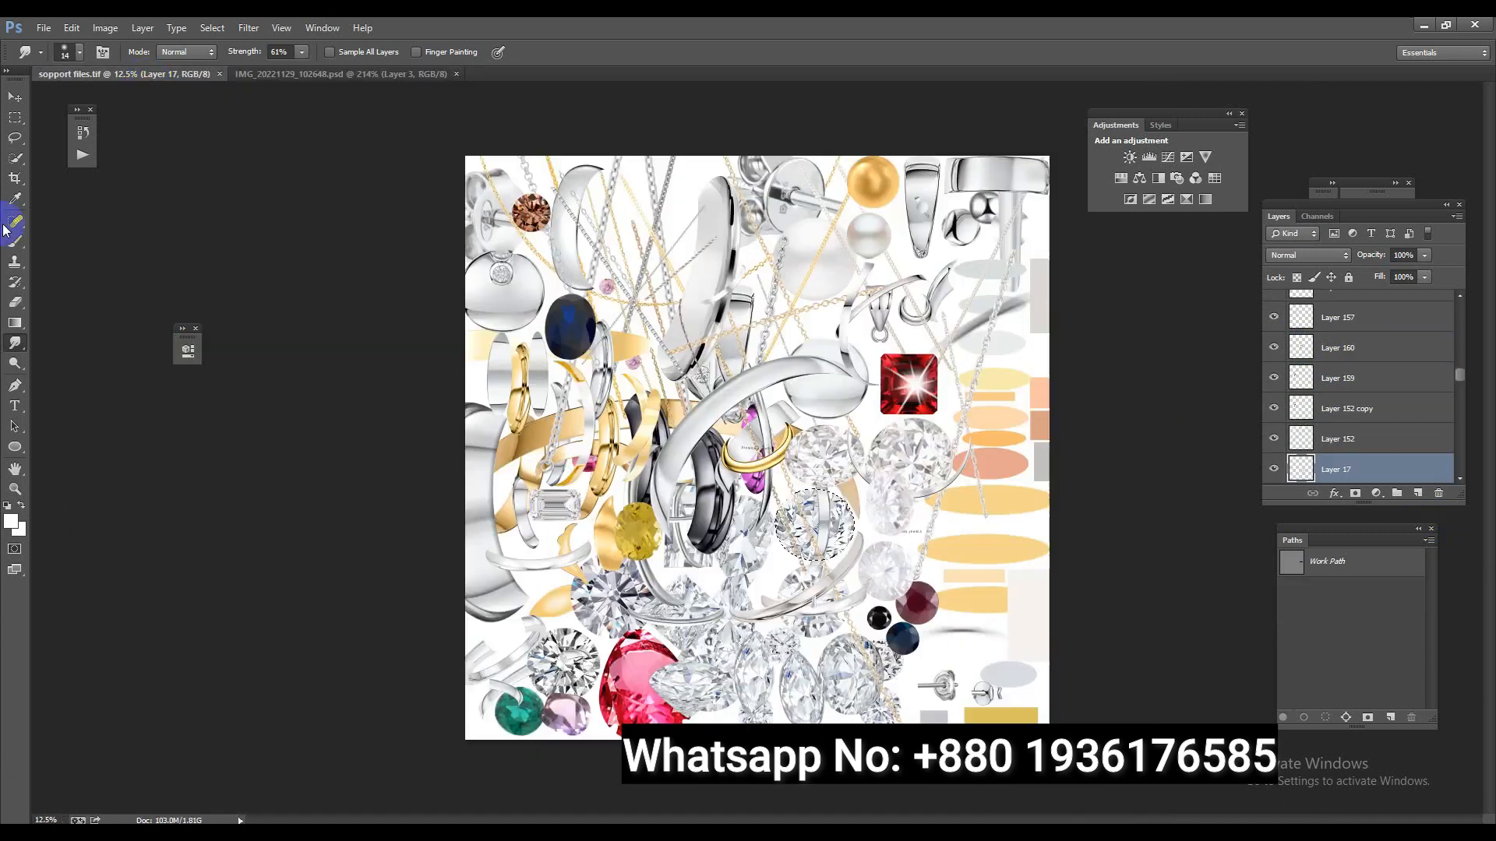
click(15, 241)
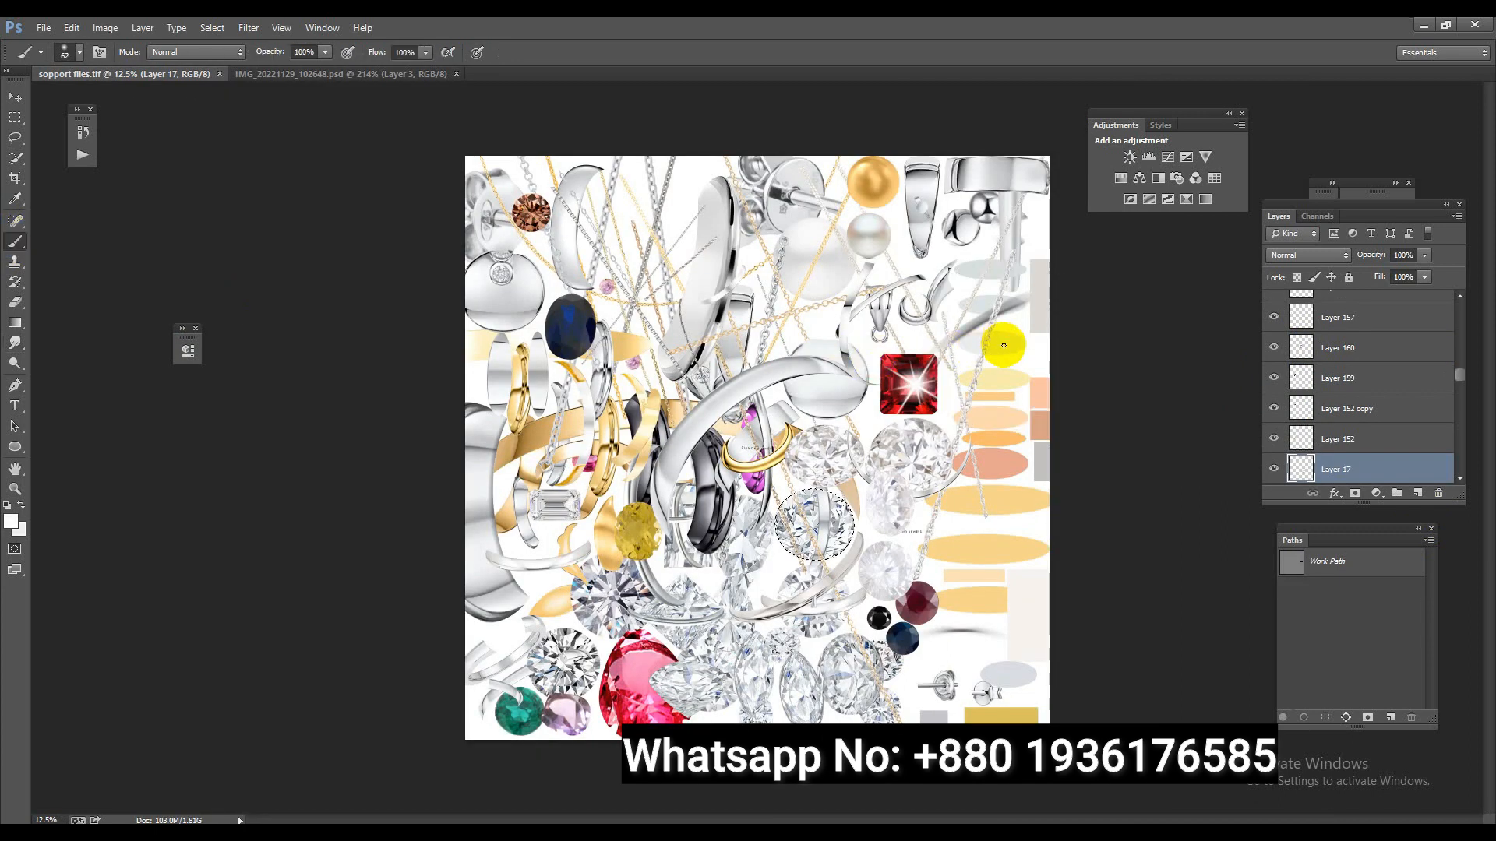
click(374, 74)
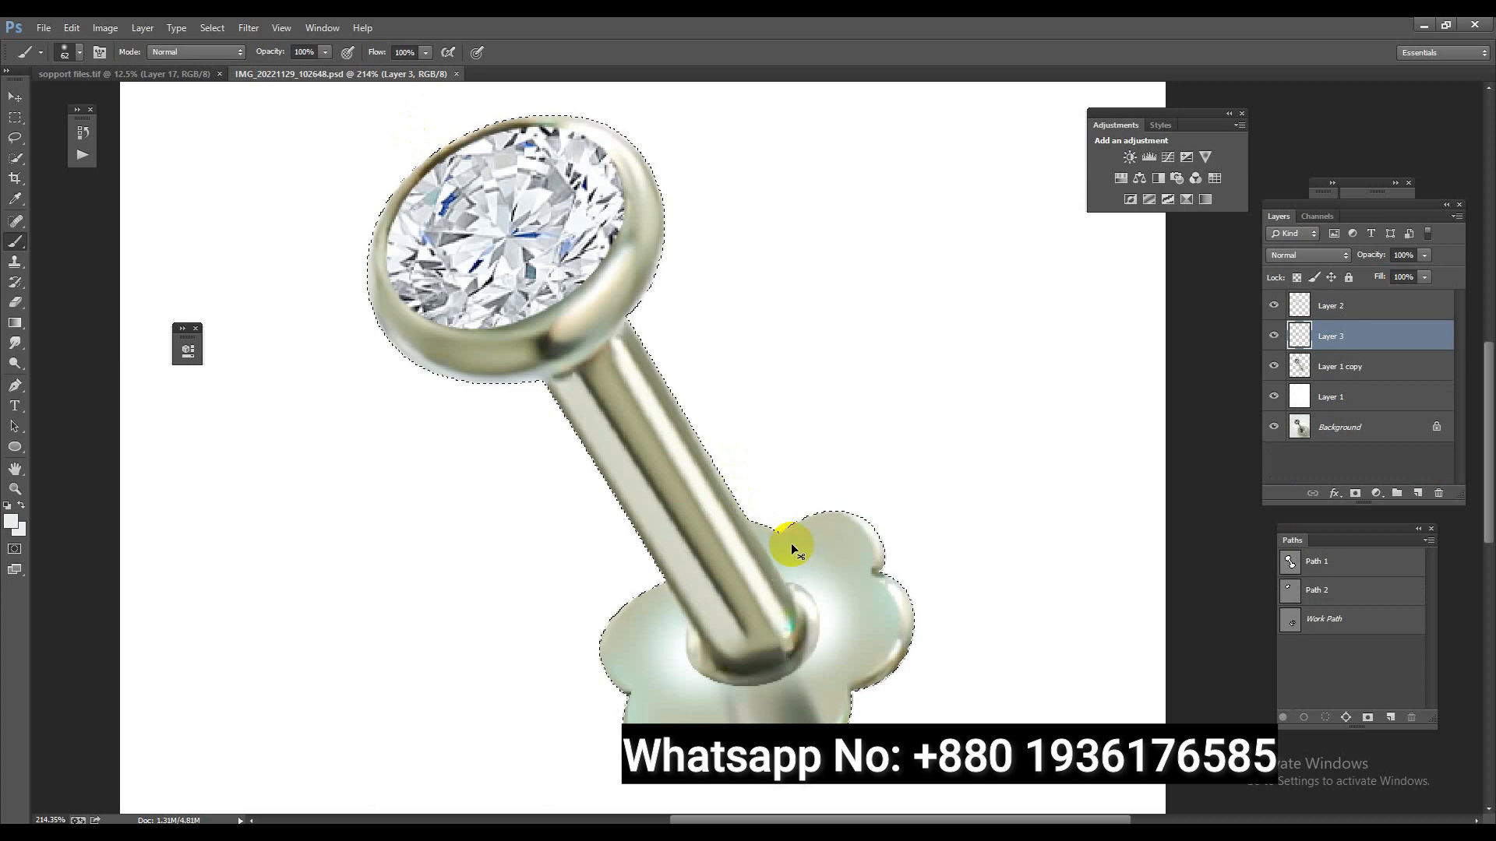
key(alt+BackSpace)
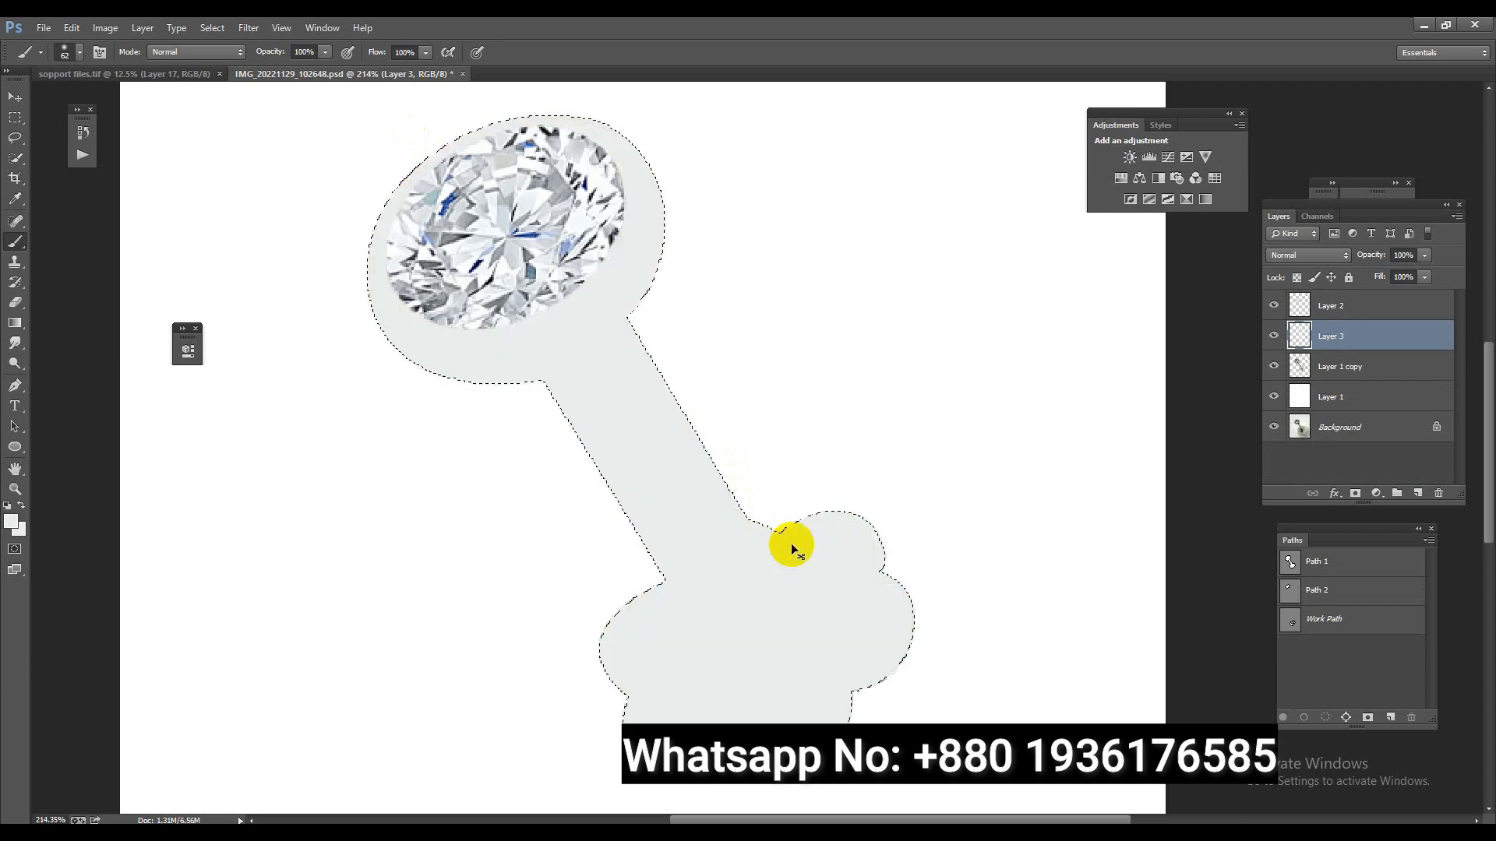
Change the grey fill layer's blend mode to neutralise the metal's colour cast, and merge it into Layer 1 copy.
click(1326, 255)
click(1316, 645)
drag(974, 657, 902, 502)
key(ctrl+e)
key(ctrl+d)
drag(777, 548, 822, 490)
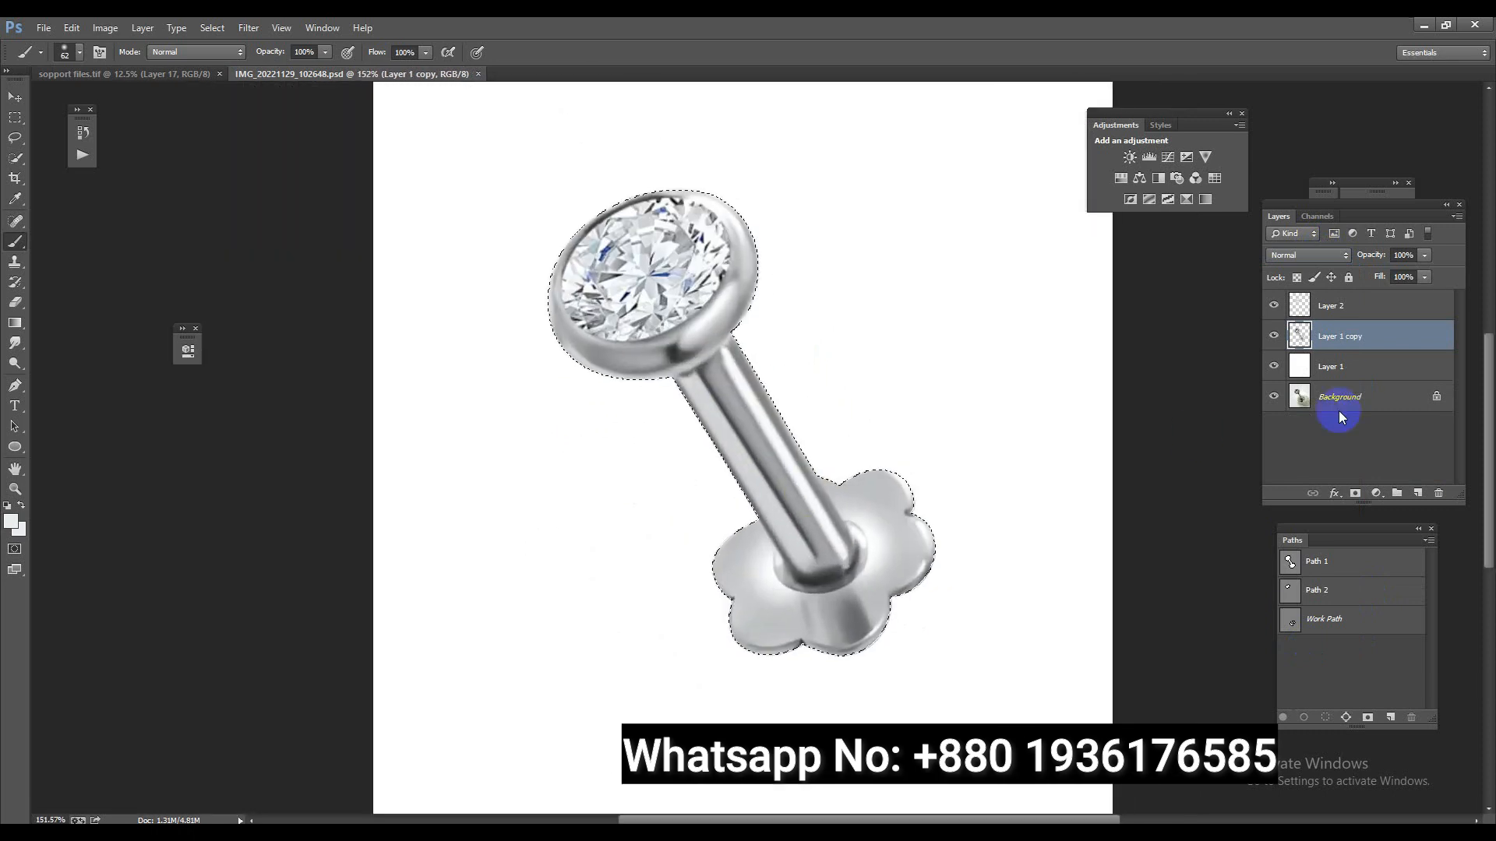
Apply Camera Raw to Layer 1 copy with brighter basic tones, Sharpening Amount 43 and noise reduction Luminance 39.
key(ctrl+shift+a)
drag(679, 661, 665, 584)
click(623, 392)
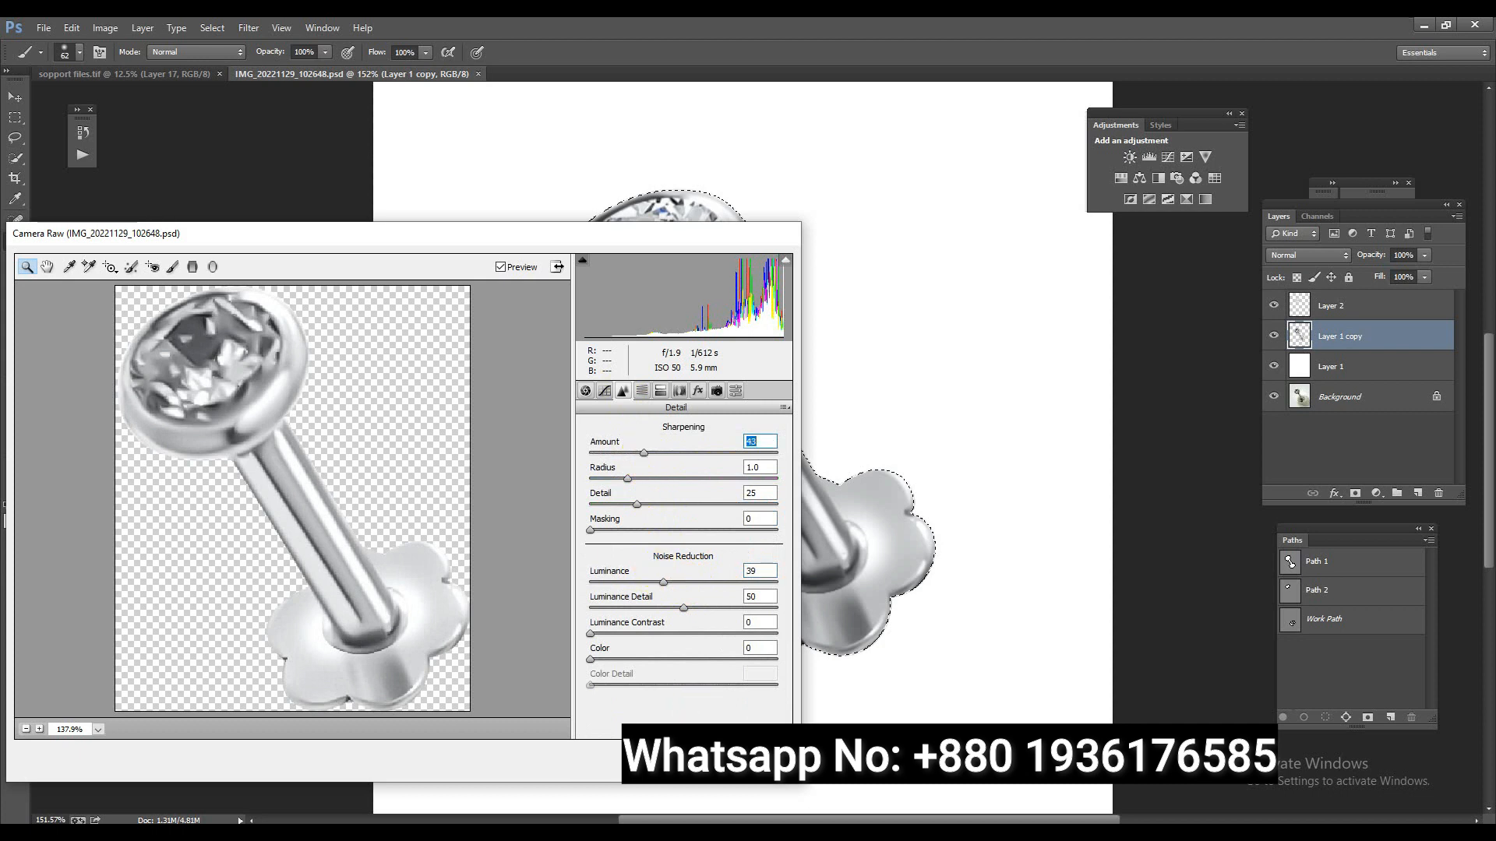
click(758, 761)
scroll(779, 607, down, 5)
scroll(858, 566, up, 5)
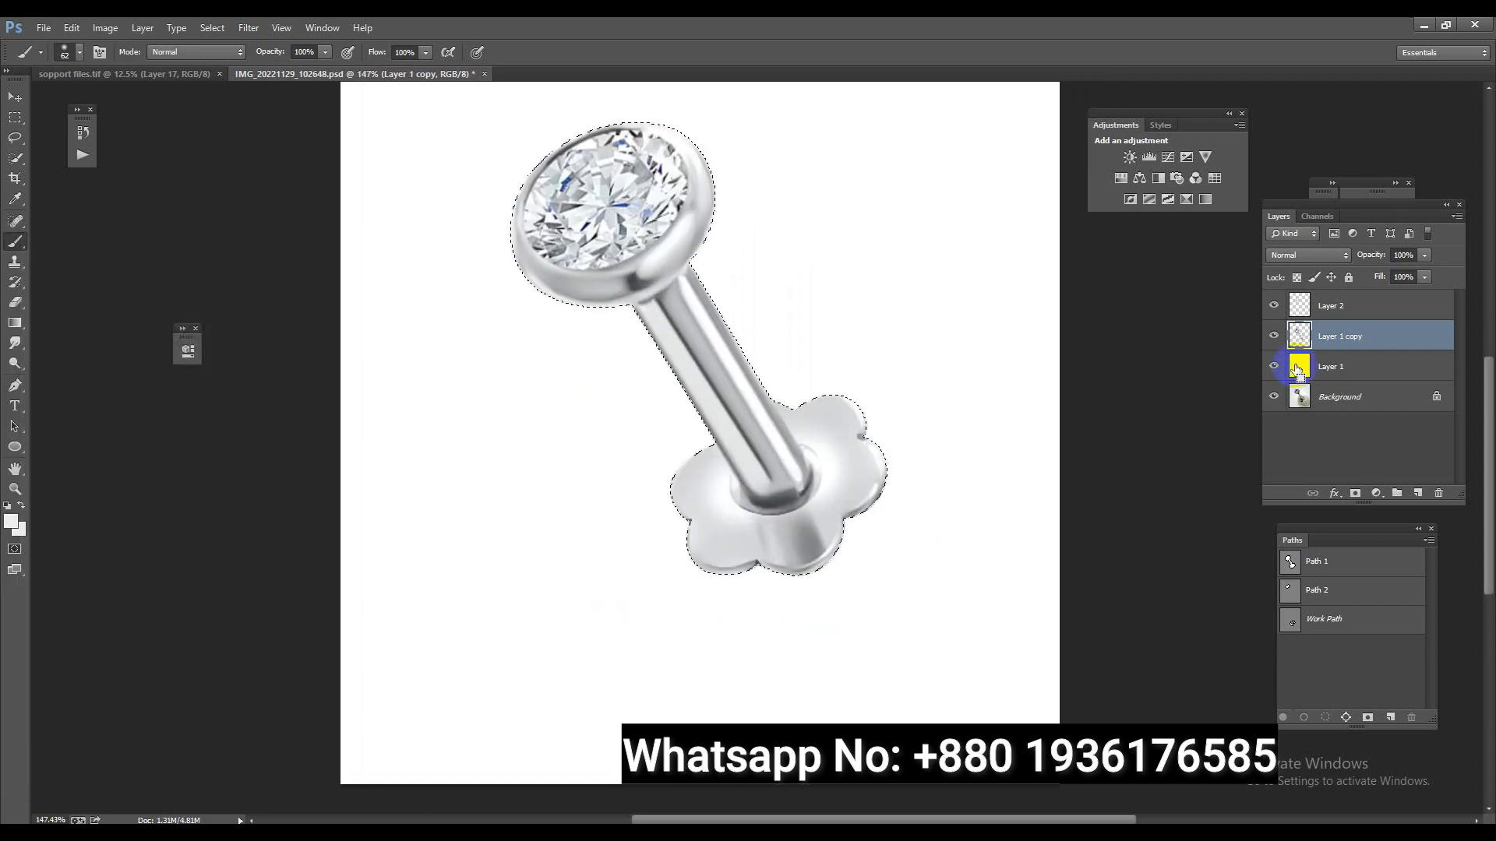
Add a Levels adjustment masked to the stud with the black input level at 5, and merge it into Layer 1 copy.
click(1149, 156)
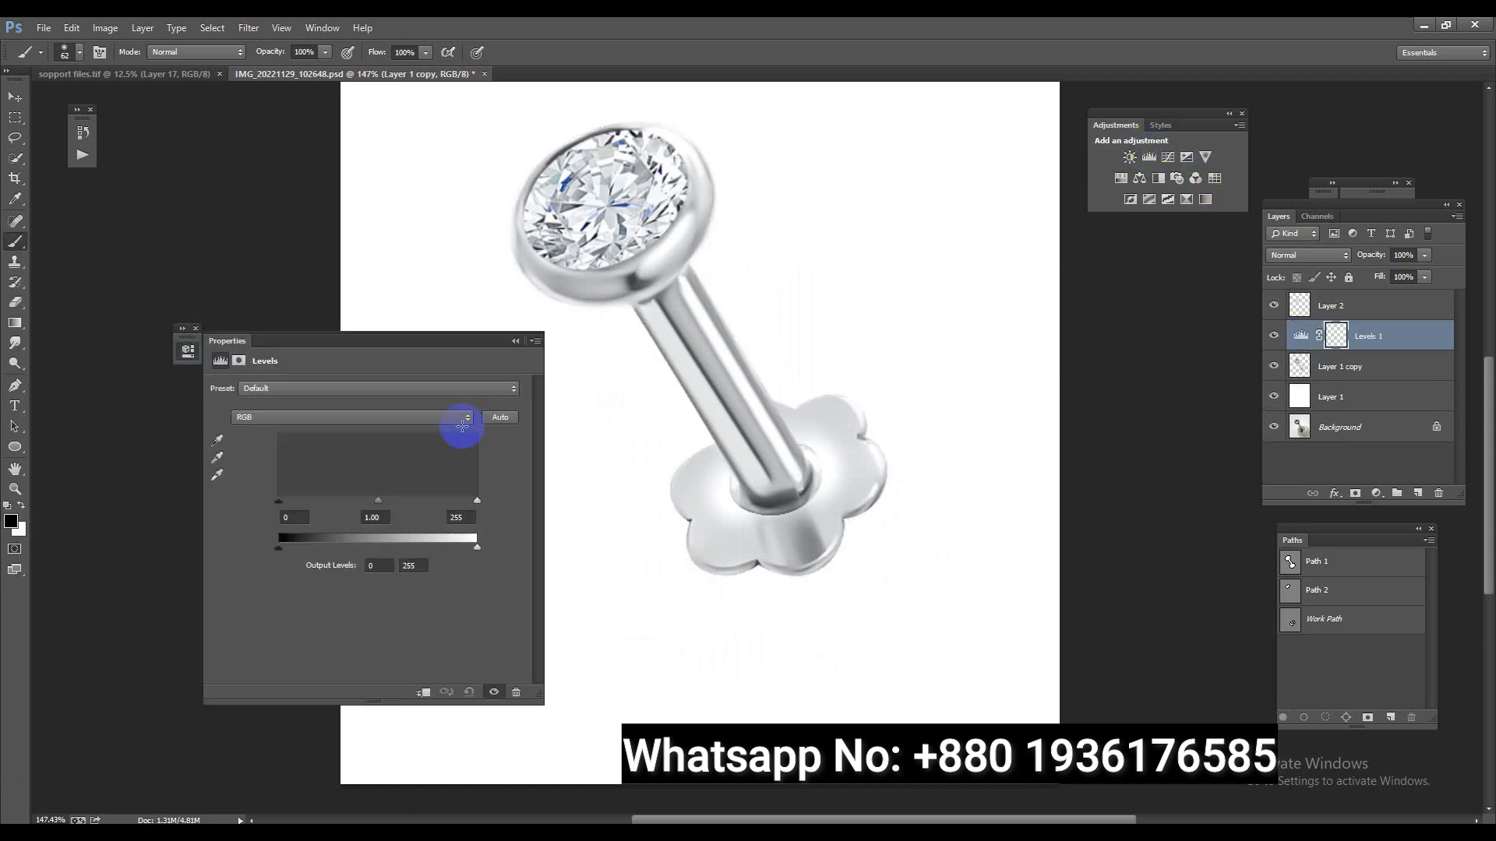
drag(278, 501, 284, 503)
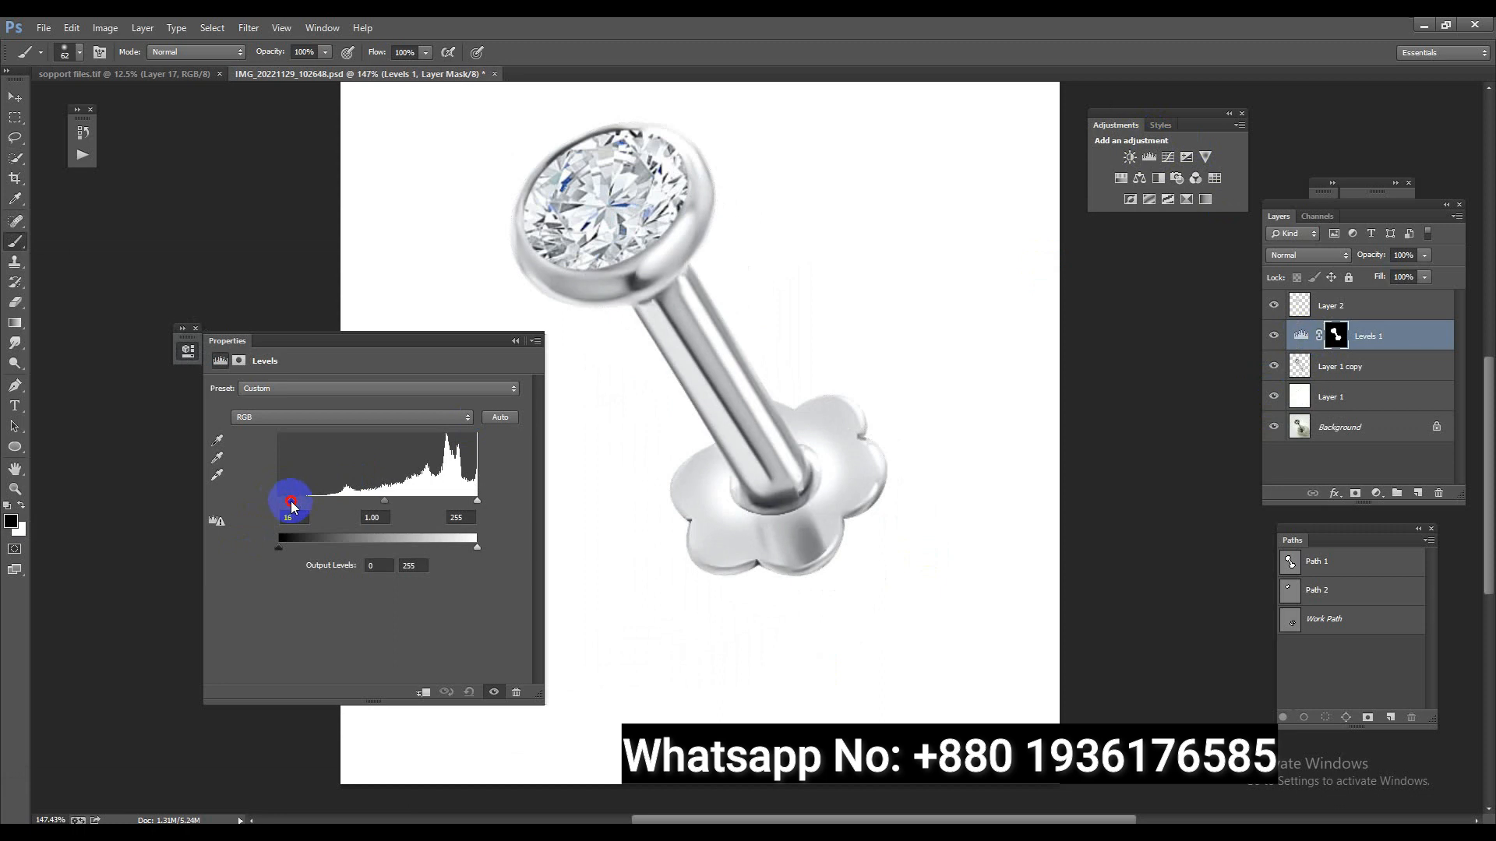
drag(281, 502, 283, 501)
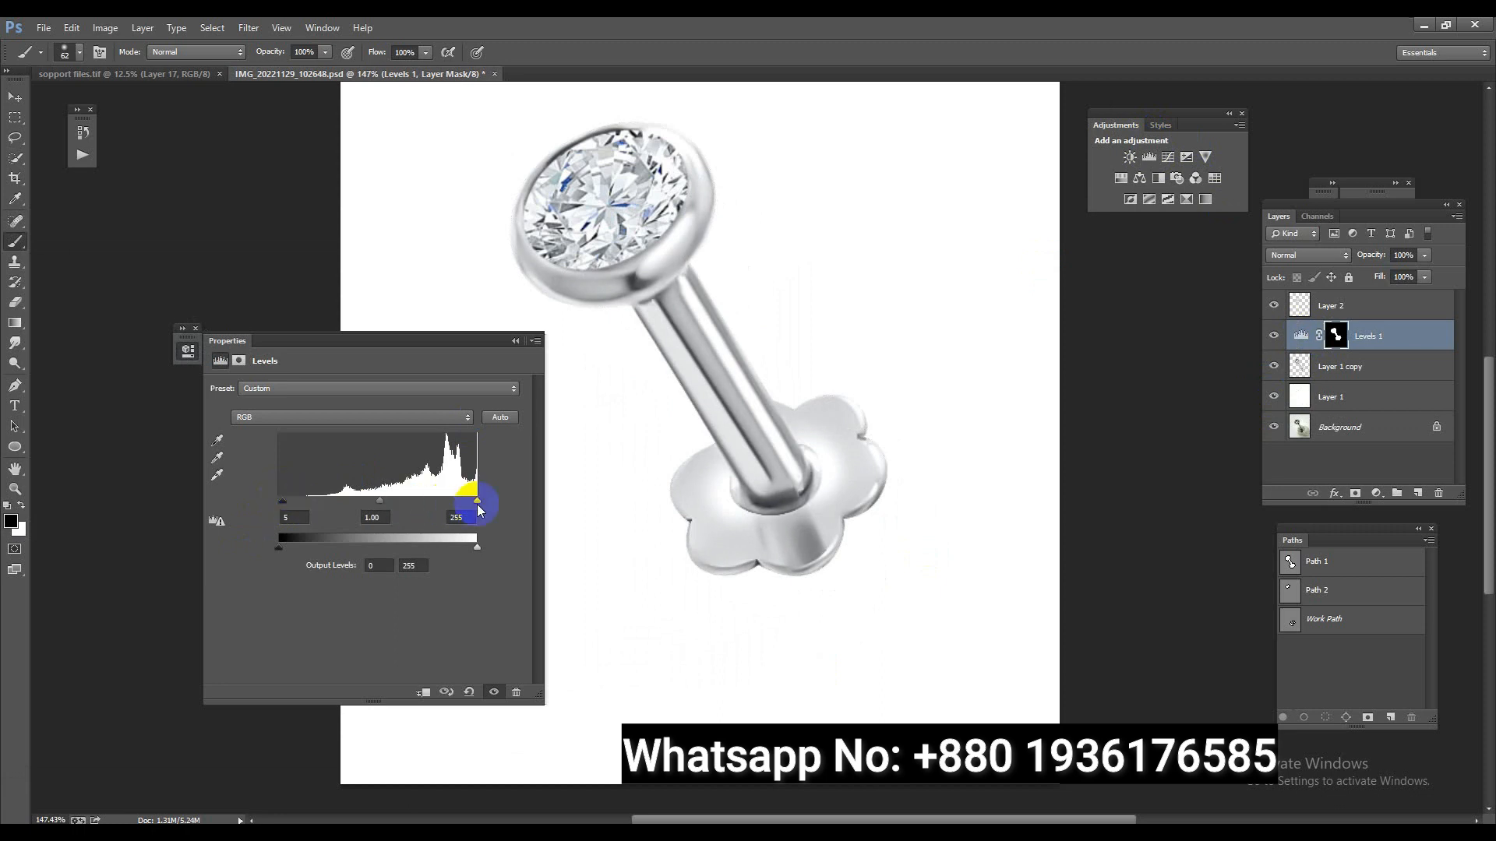
click(519, 343)
key(ctrl+e)
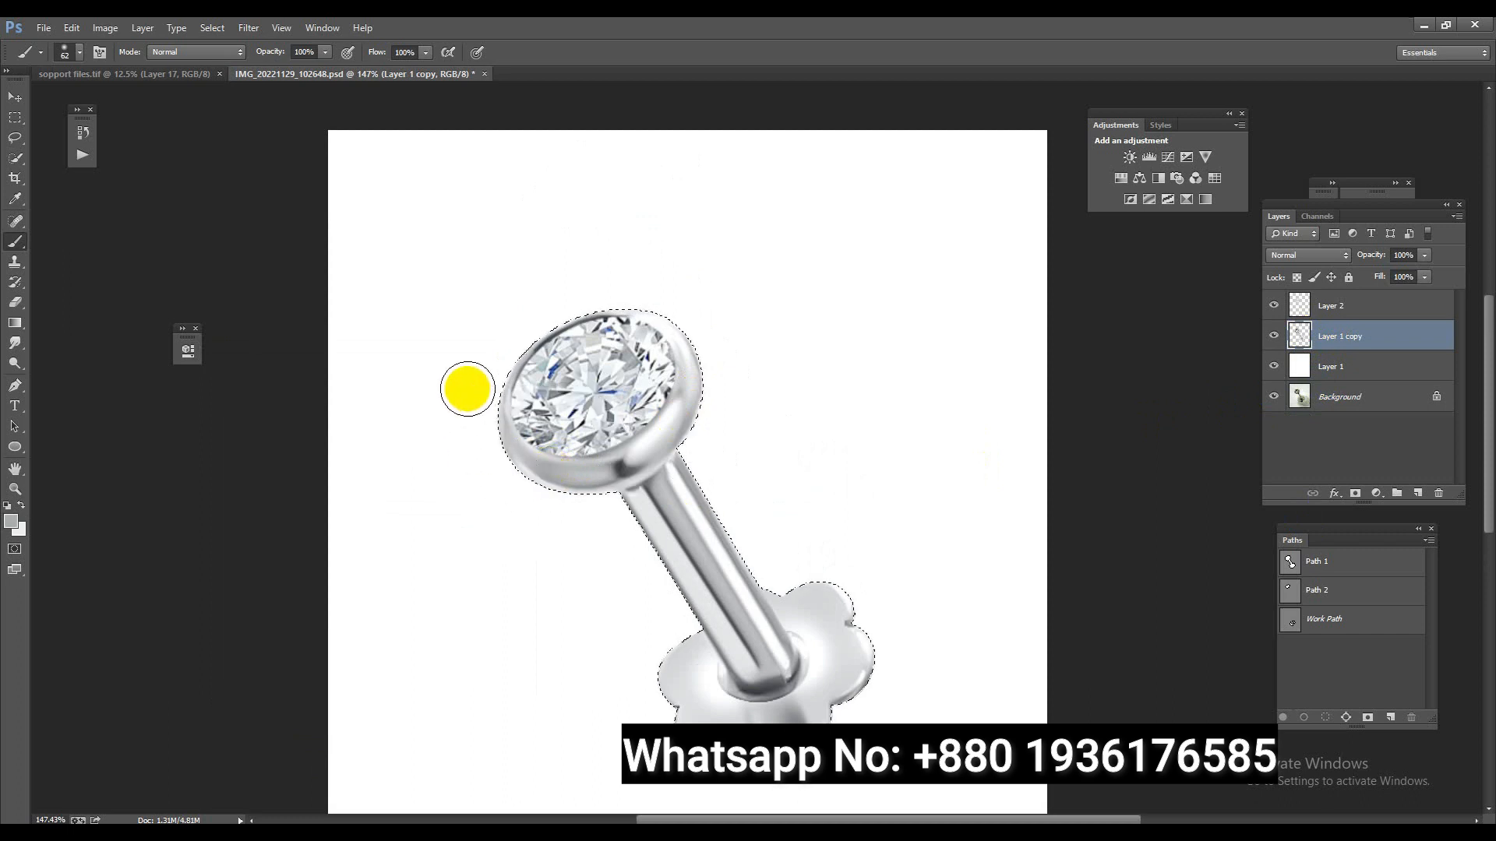
Brush soft grey shading along the setting's upper and right outer edges within the selection.
mouse_move(669, 286)
mouse_down()
mouse_move(535, 282)
mouse_move(542, 292)
mouse_move(503, 318)
mouse_up()
drag(734, 386, 722, 435)
key(ctrl+z)
key(ctrl+z)
drag(731, 357, 731, 423)
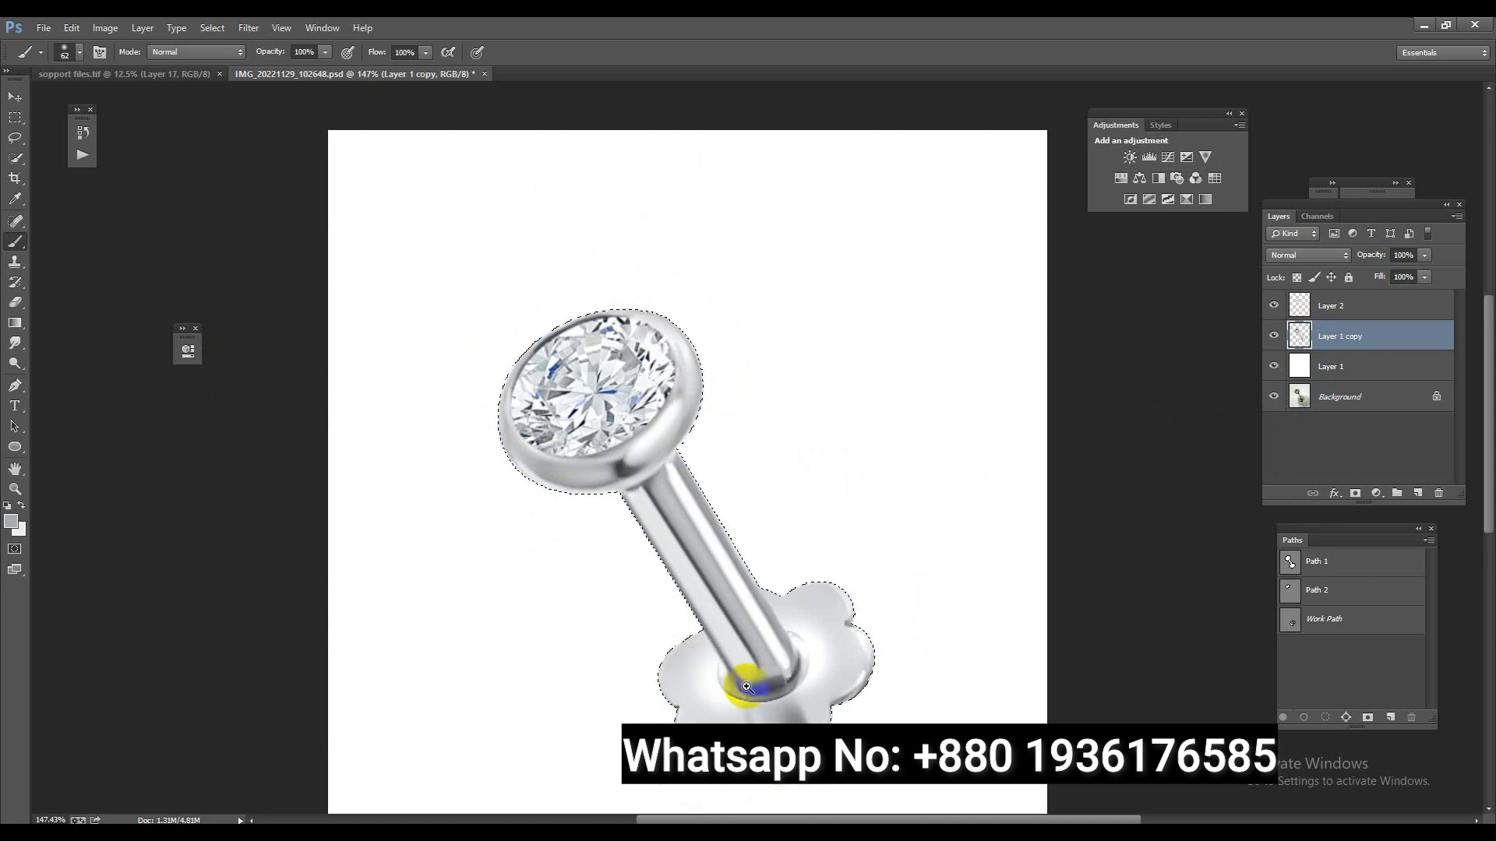
Reduce the brush to 51 pixels and paint straight grey shading along the post's left edge.
drag(744, 682, 825, 708)
drag(818, 624, 747, 475)
ctrl+click(747, 475)
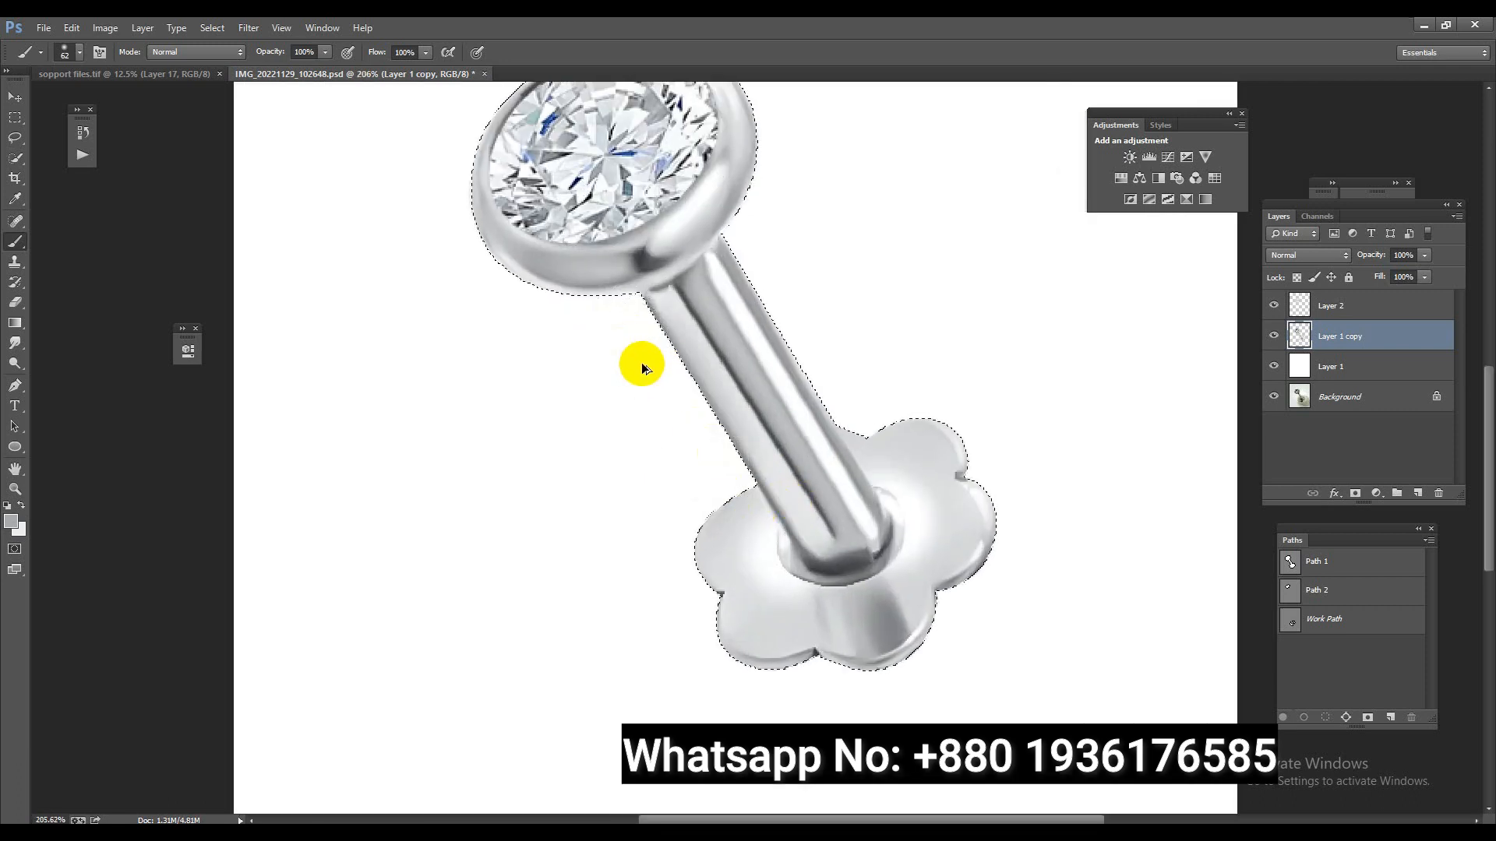
key(ctrl+z)
drag(641, 373, 633, 374)
drag(718, 454, 637, 324)
shift+click(633, 325)
shift+click(715, 450)
shift+click(637, 325)
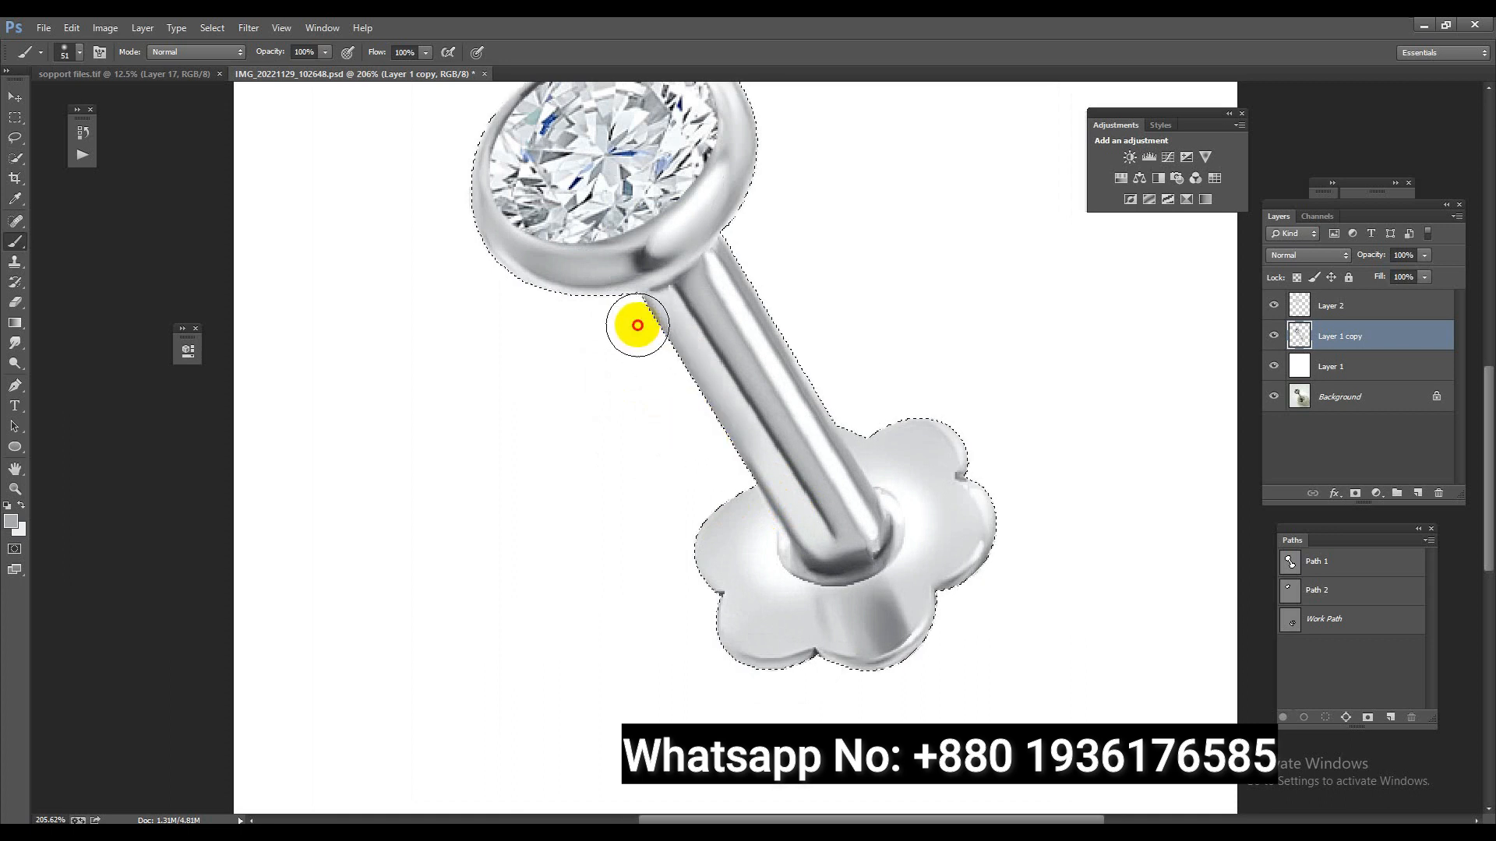
Undo the last three strokes along the post and dab grey shading on the setting's lower-left edge.
key(ctrl+alt+z)
key(ctrl+alt+z)
key(ctrl+alt+z)
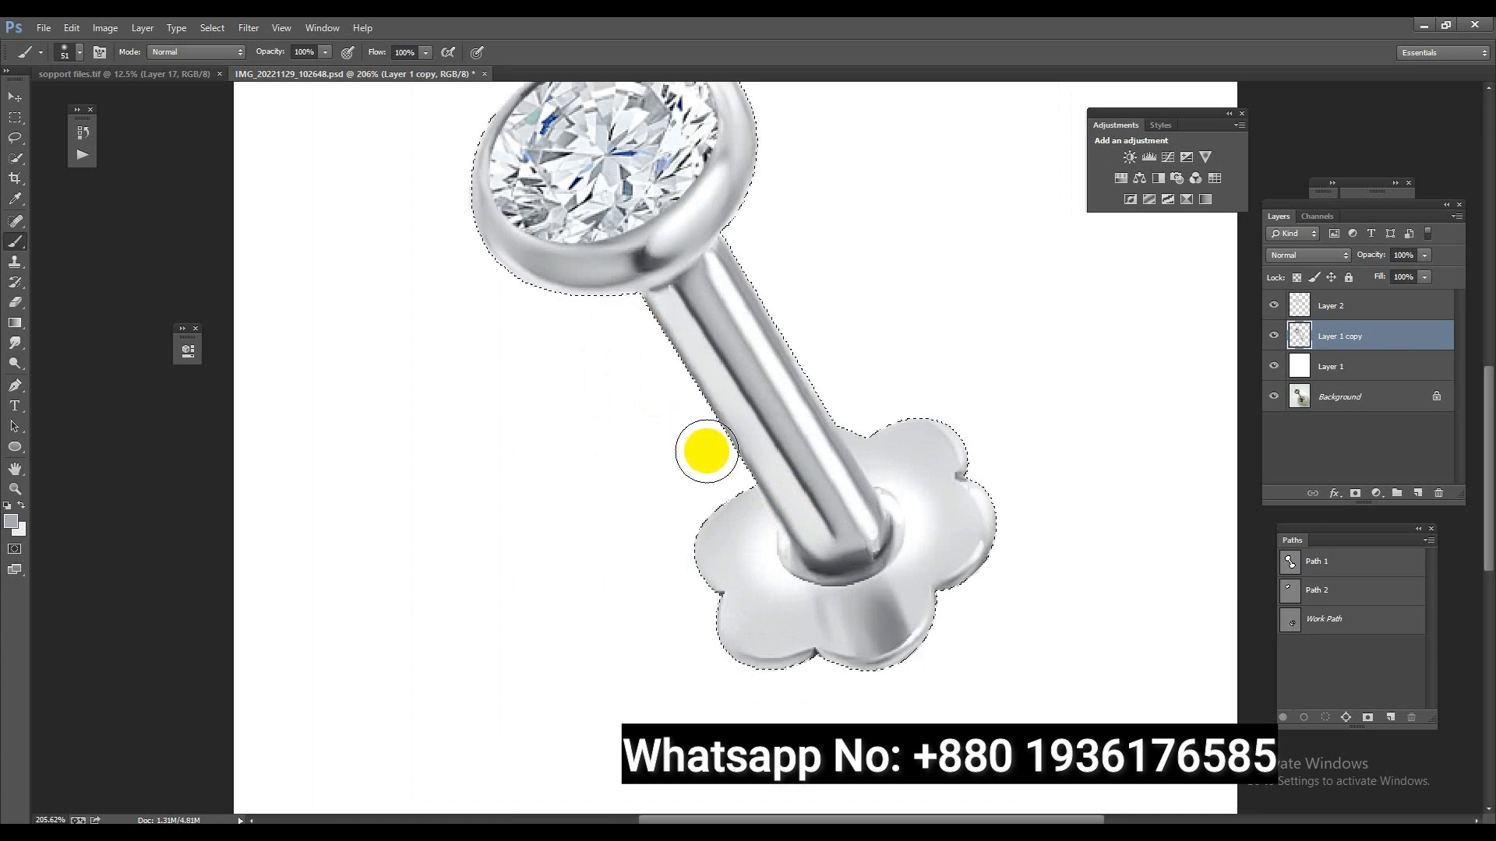
click(513, 307)
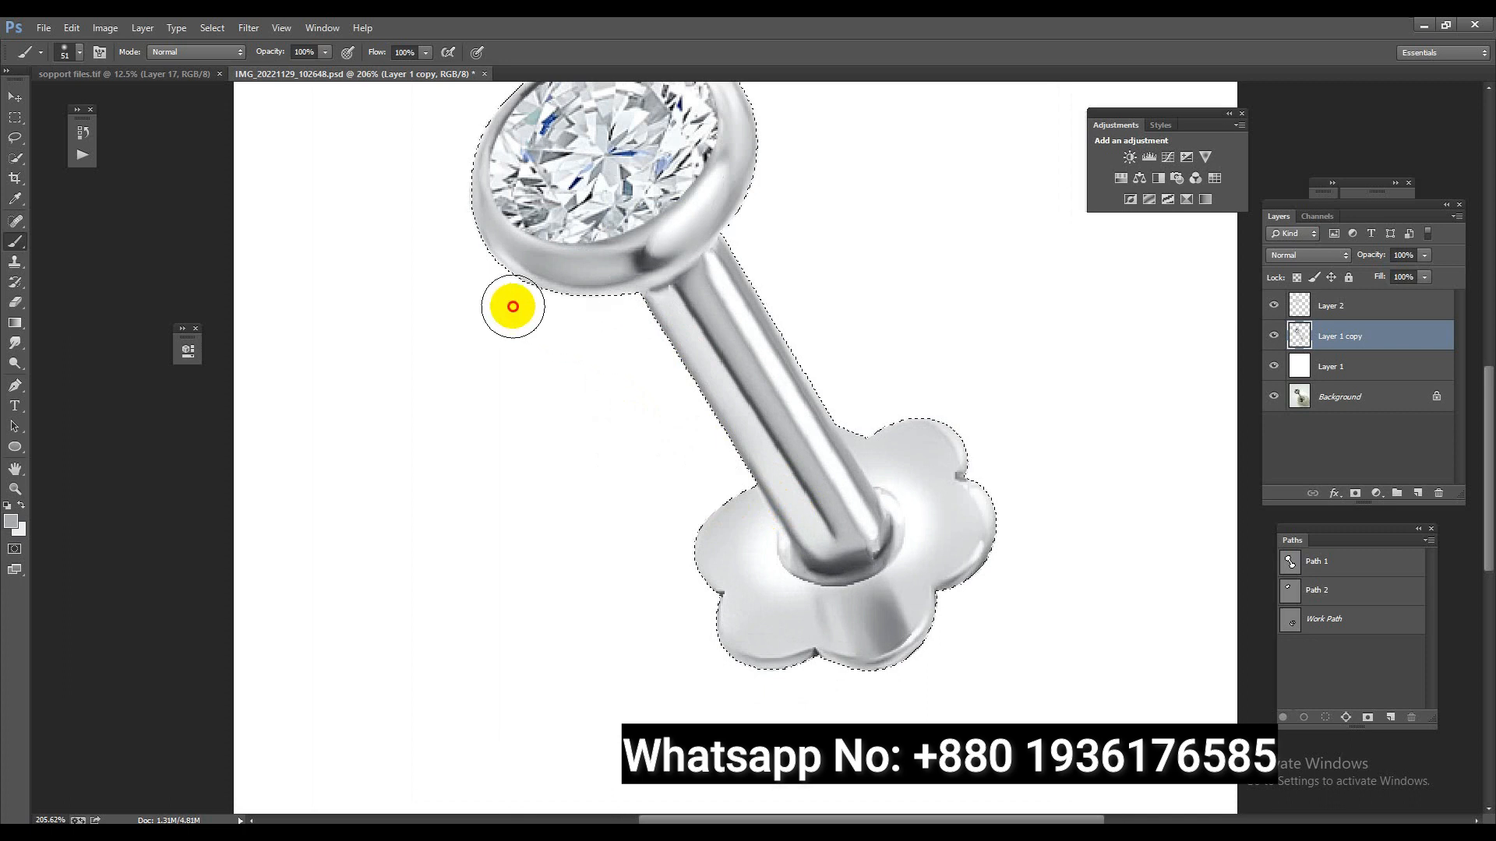
Clear the selection around the stud and save the document.
key(ctrl+d)
drag(702, 522, 615, 381)
drag(782, 467, 889, 527)
key(ctrl+s)
Compare the retouched stud with the original photo by isolating the Background layer and restoring the other layers.
alt+click(1276, 400)
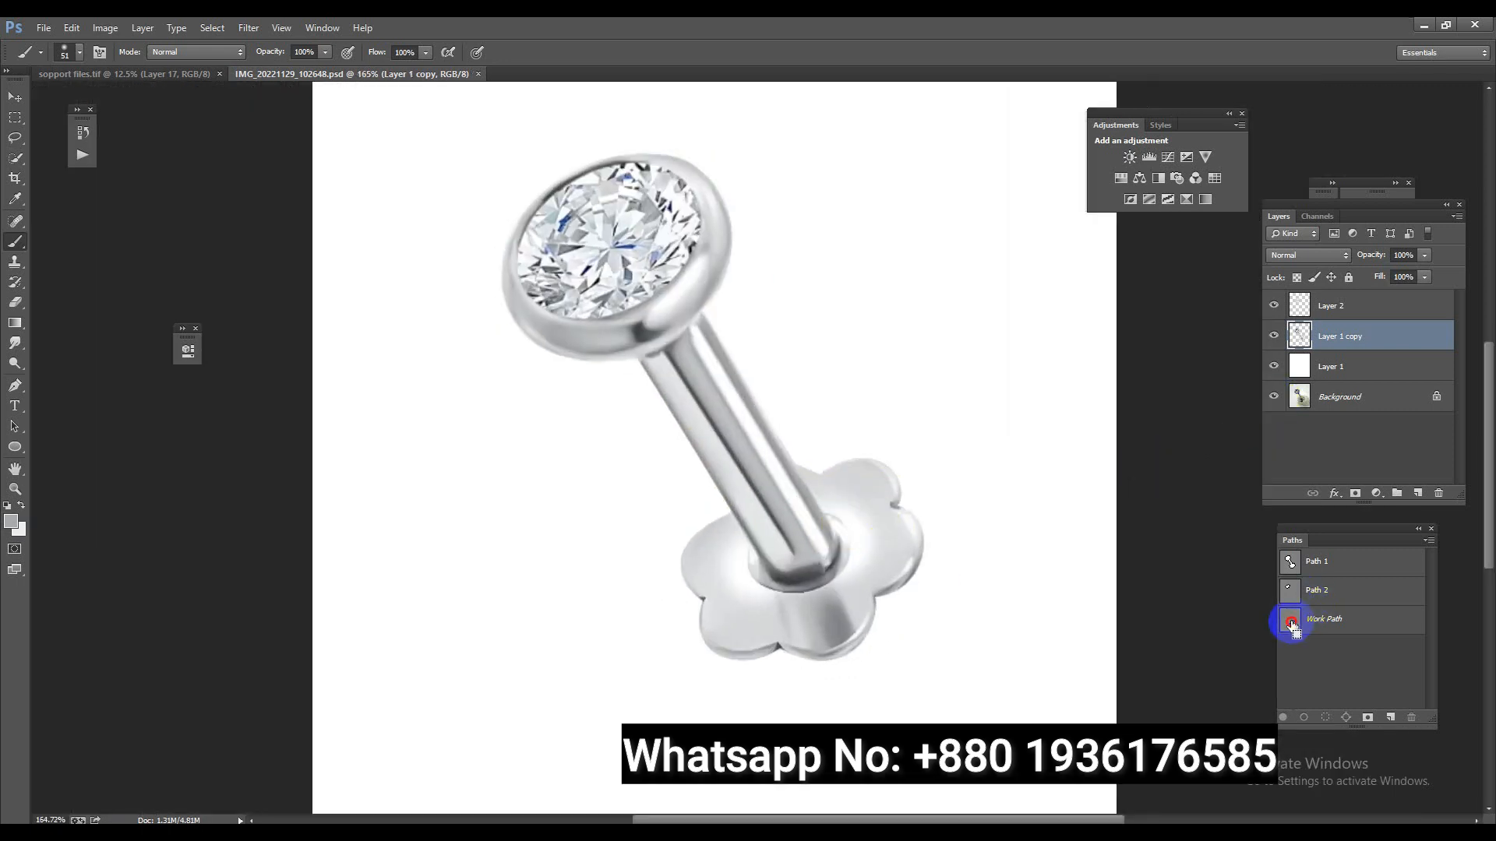
click(1338, 306)
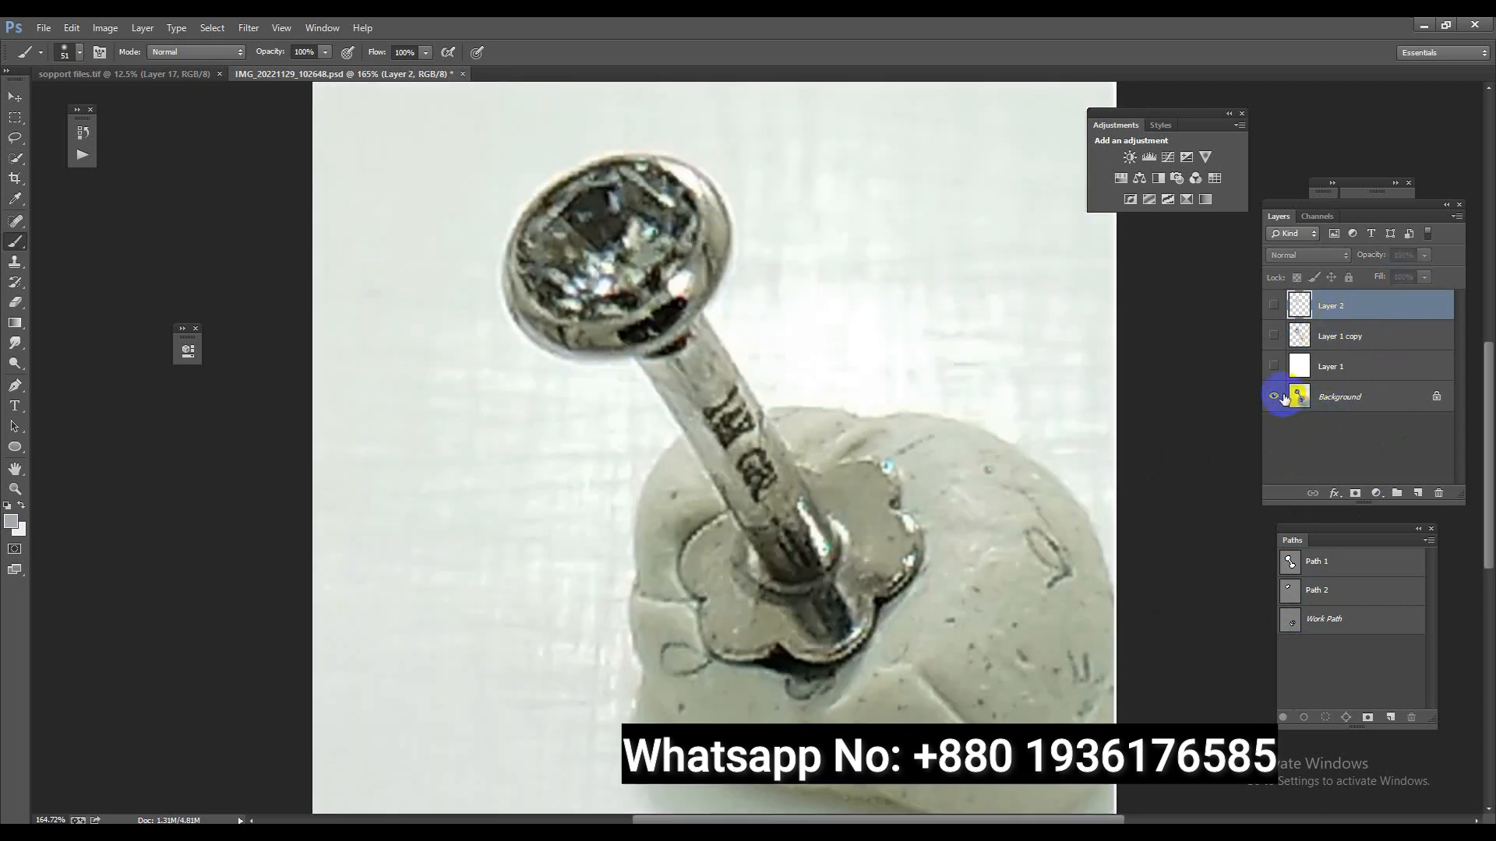
alt+click(1276, 398)
drag(901, 534, 961, 570)
drag(1298, 609, 1296, 401)
Show only the Background, trace a closed path around the flower back's lower part and the shadow area below, and convert it to a selection.
alt+click(1274, 396)
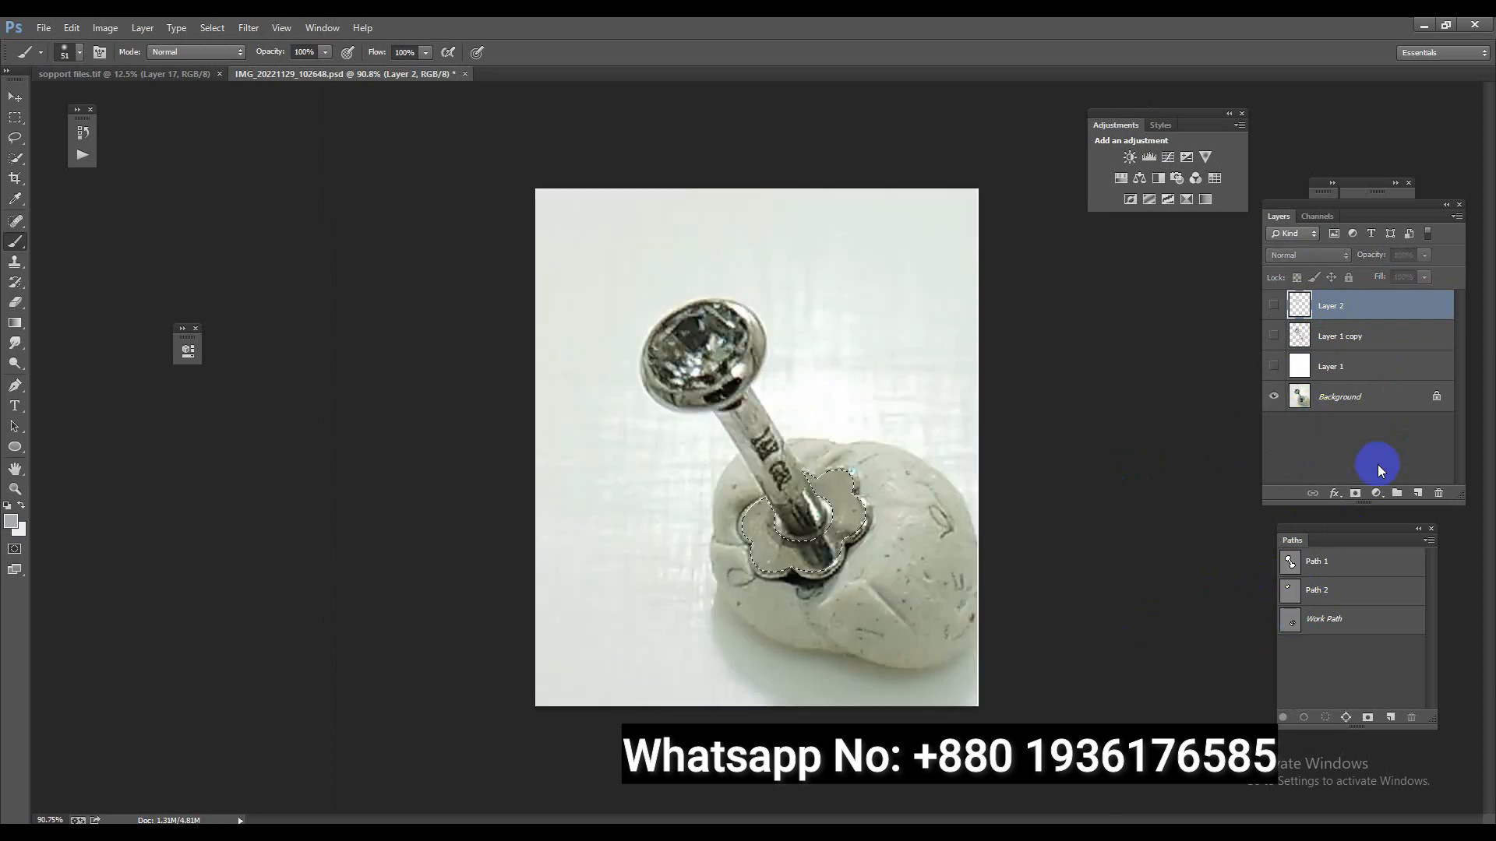
click(15, 386)
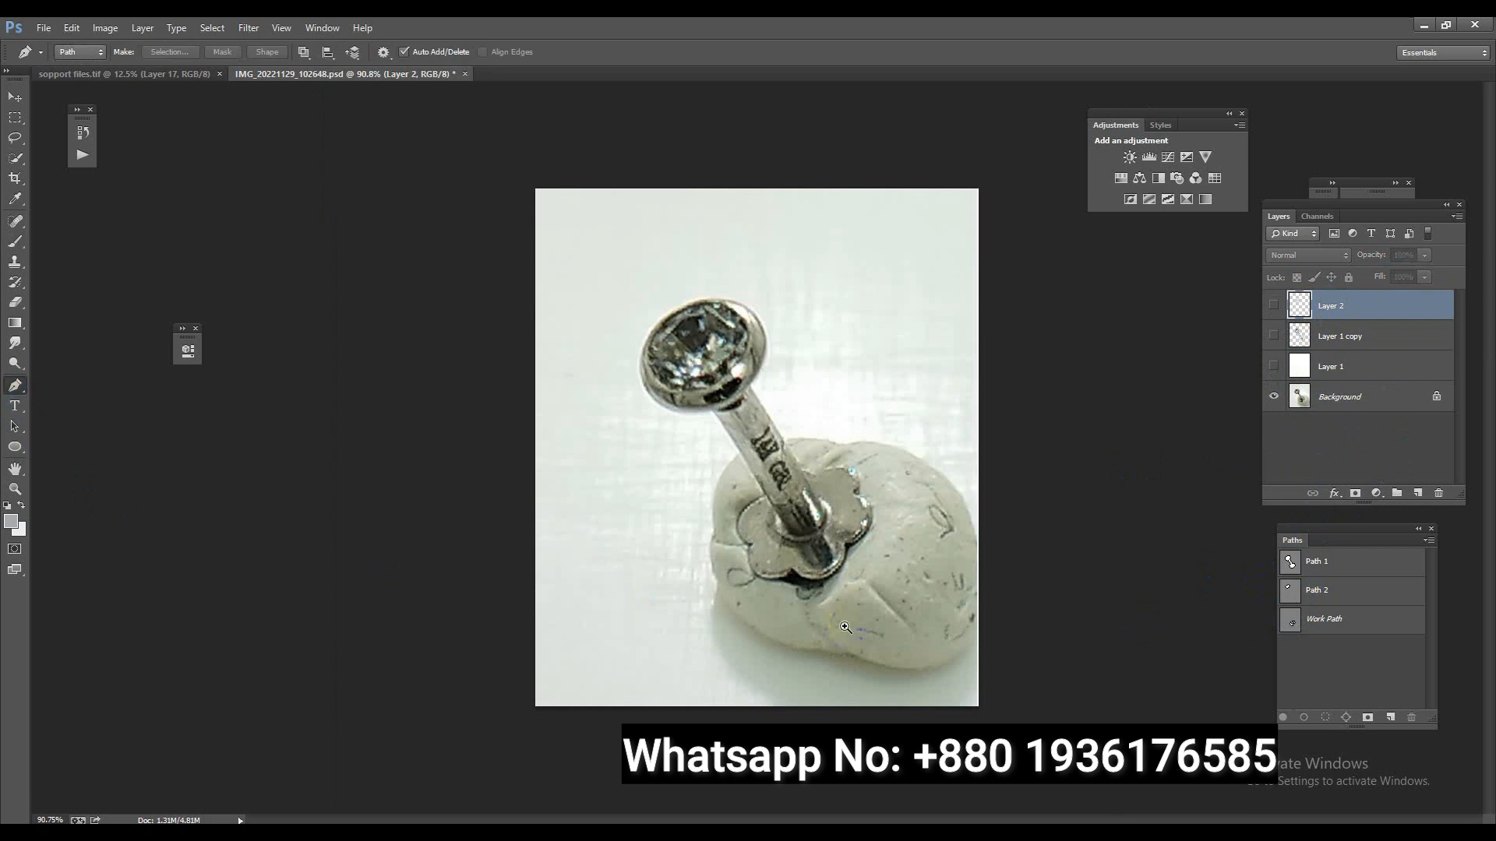
scroll(821, 600, up, 3)
click(738, 594)
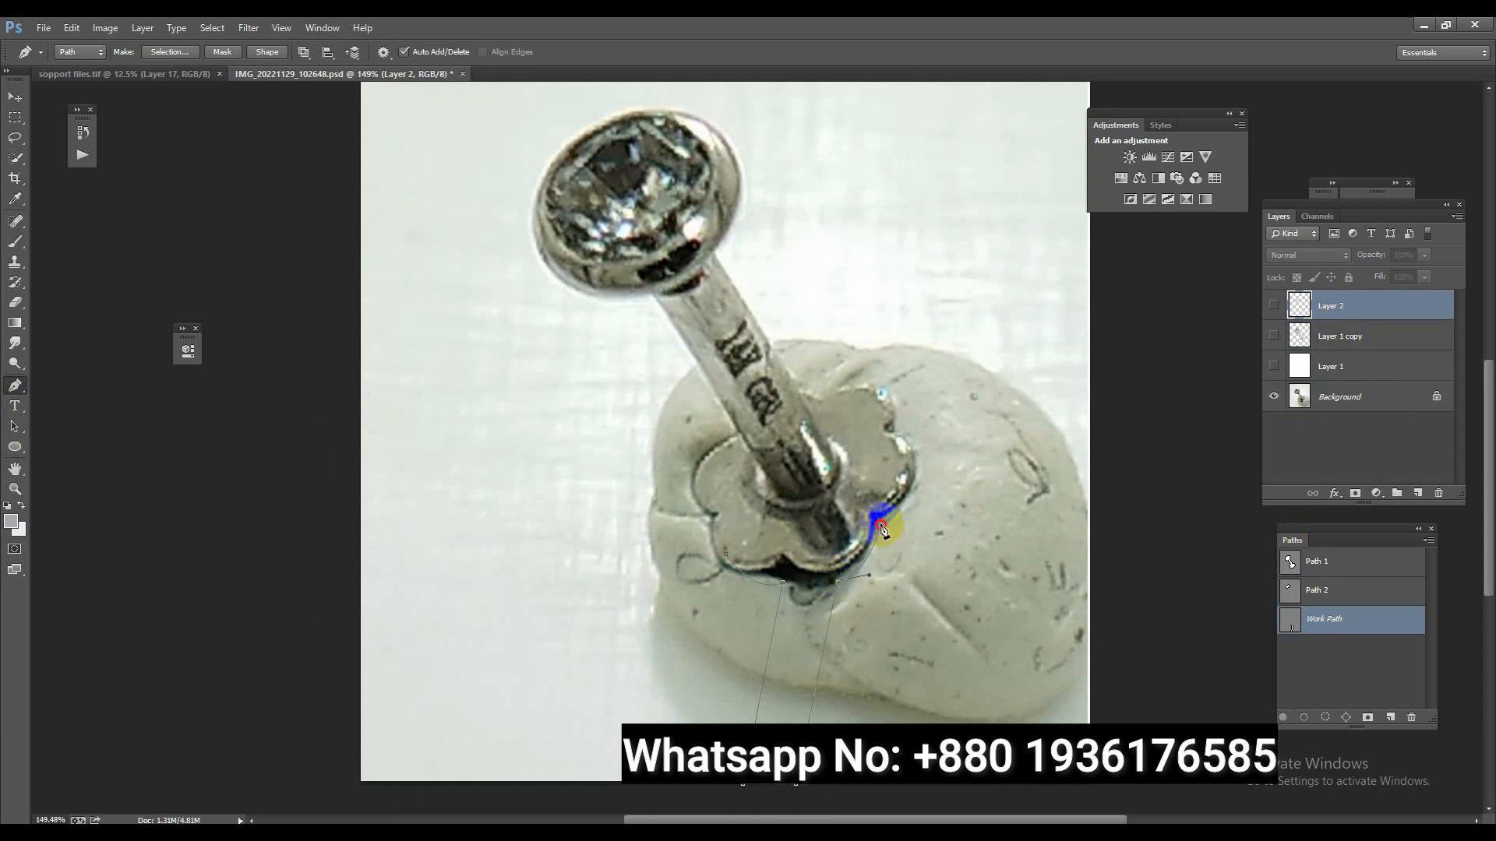
ctrl+click(724, 560)
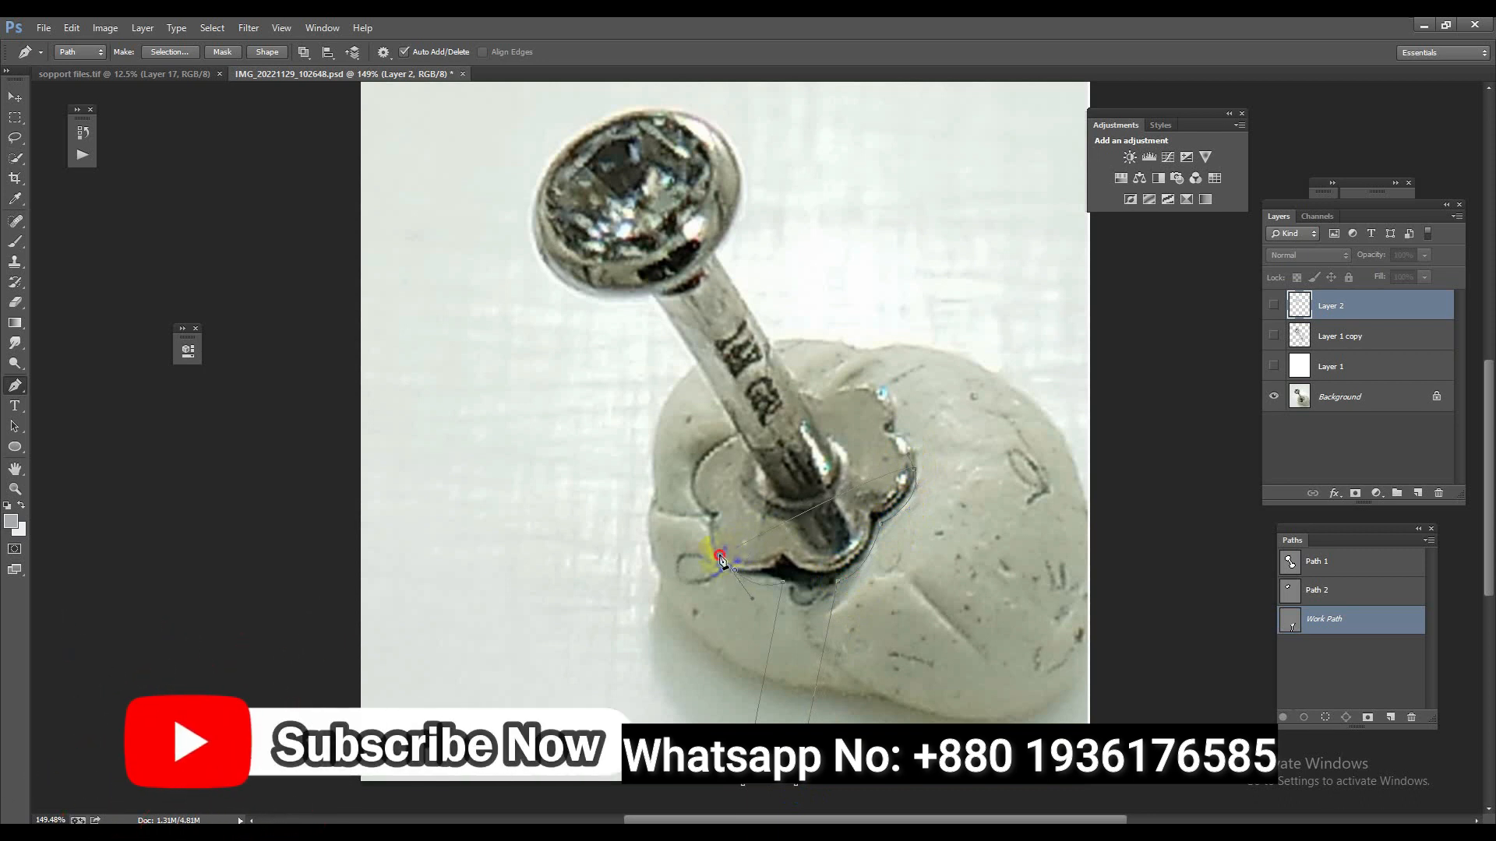
key(ctrl+Return)
Feather the shadow selection by 10 pixels and copy that area of the Background to a new layer.
scroll(725, 561, down, 2)
key(shift+F6)
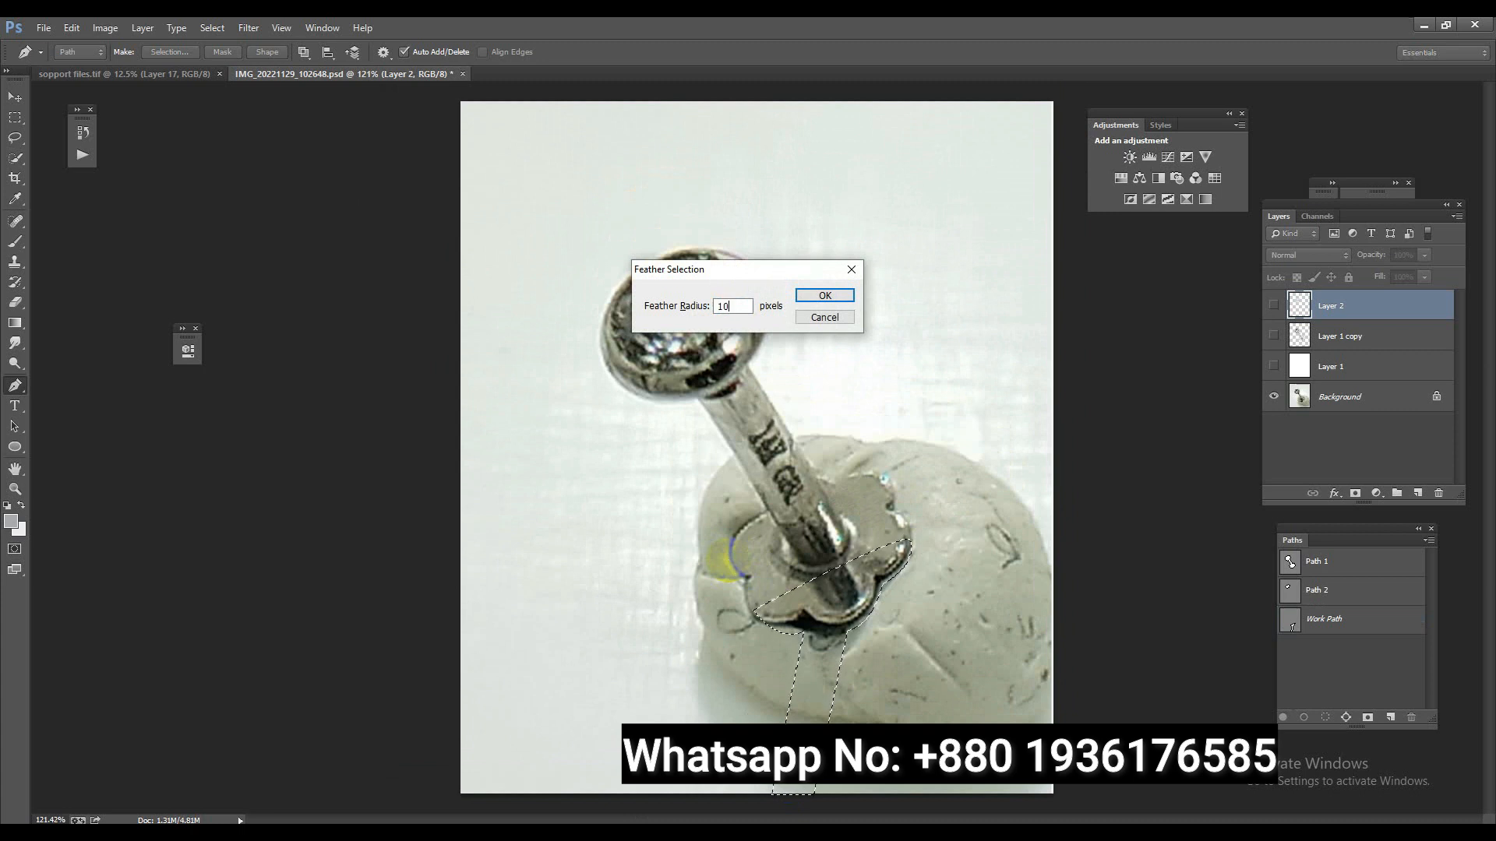
text(10)
key(Return)
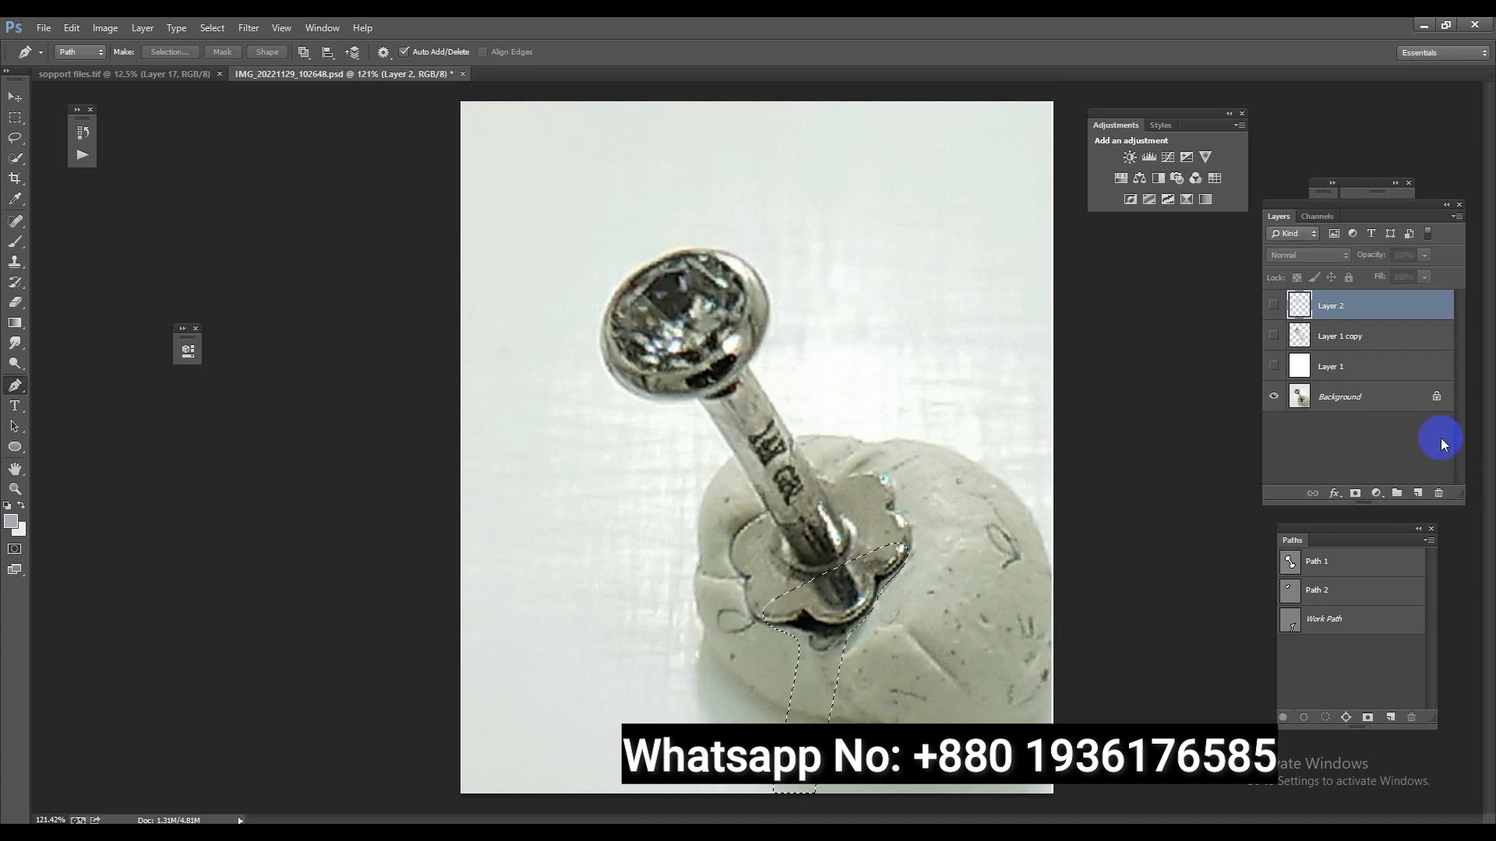
click(1400, 399)
key(ctrl+j)
Show all the layers again and move the copied shadow layer between Layer 1 and Layer 1 copy.
drag(1285, 368, 1275, 305)
ctrl+click(1349, 357)
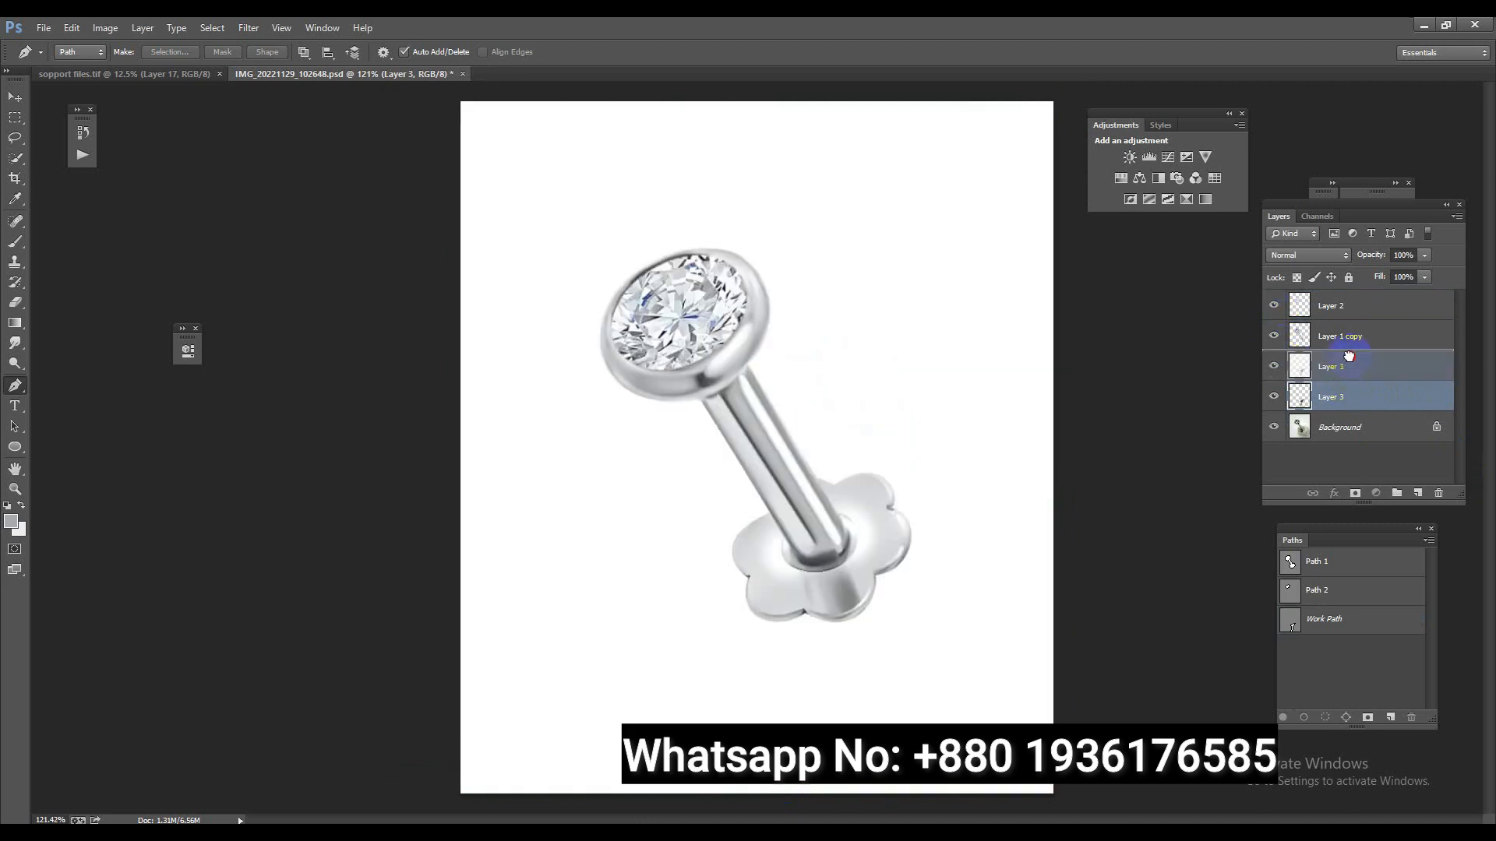
drag(1348, 351, 1363, 413)
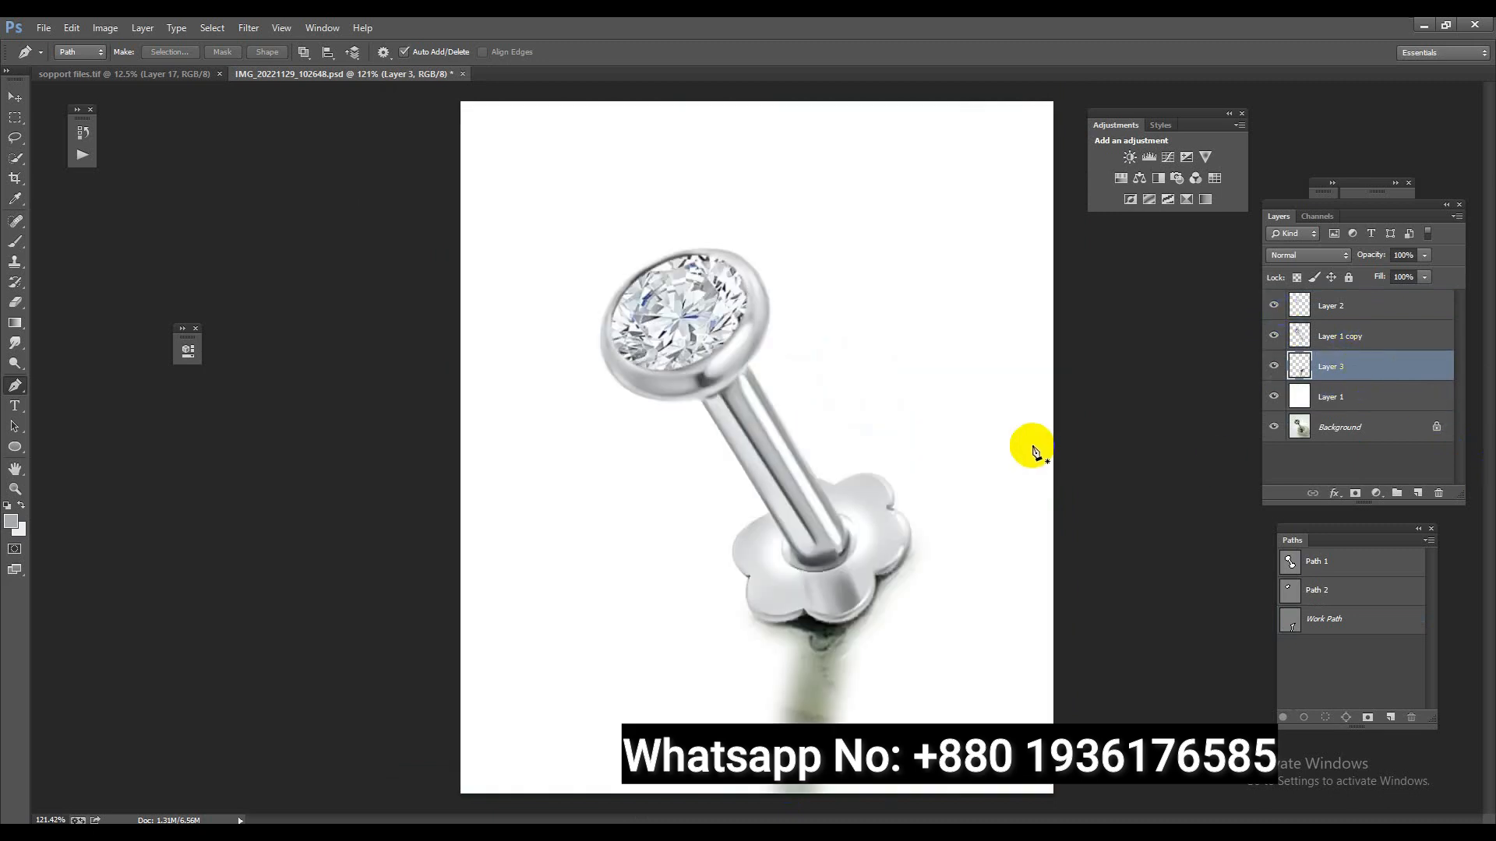
Soften the copied shadow layer with a Gaussian Blur, raising the radius until the shadow's edges fade smoothly into the white.
click(214, 29)
click(239, 30)
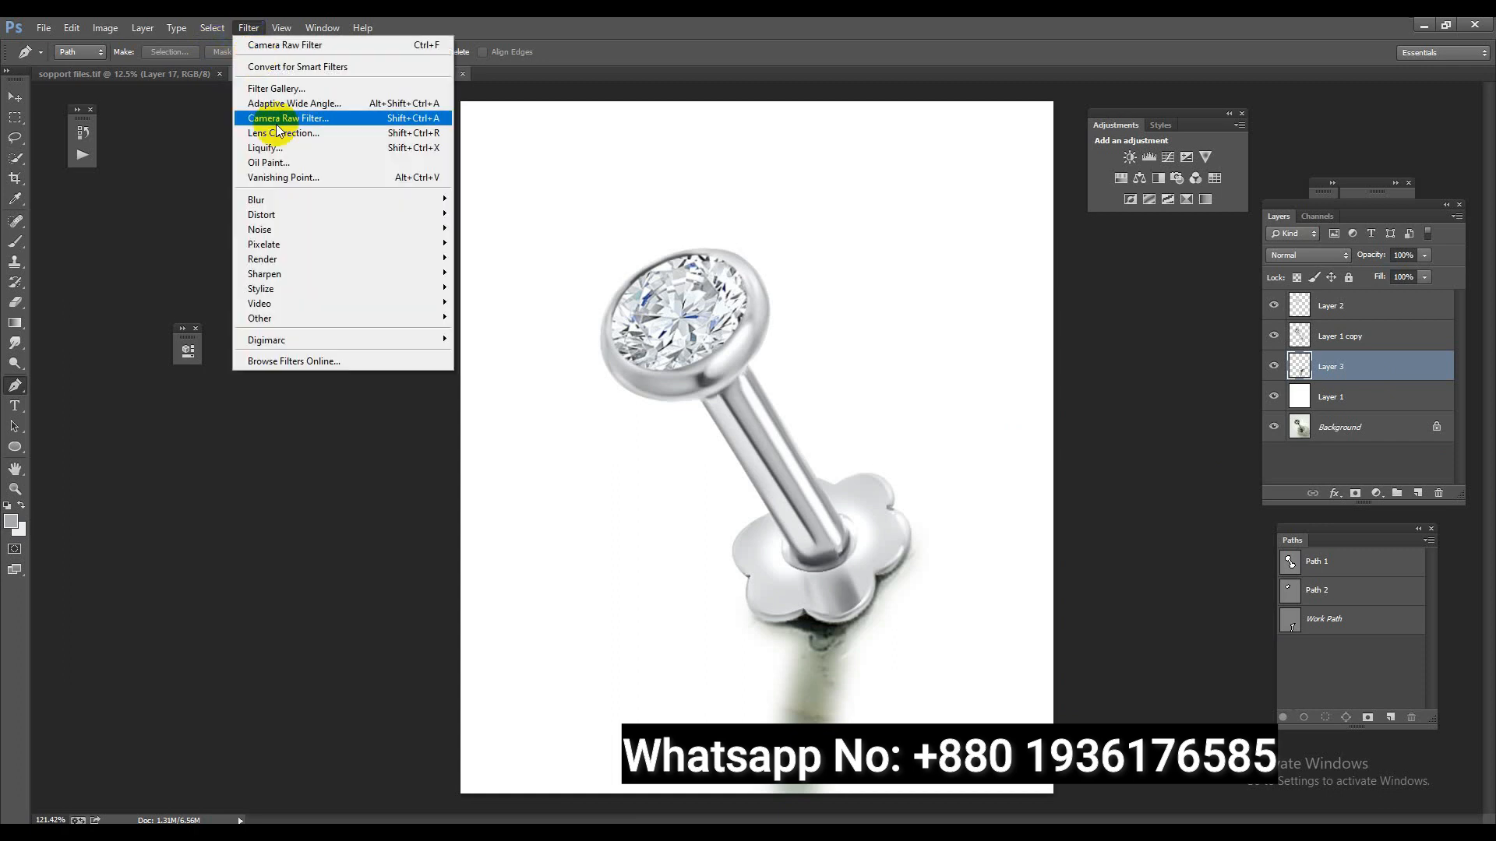
mouse_move(285, 200)
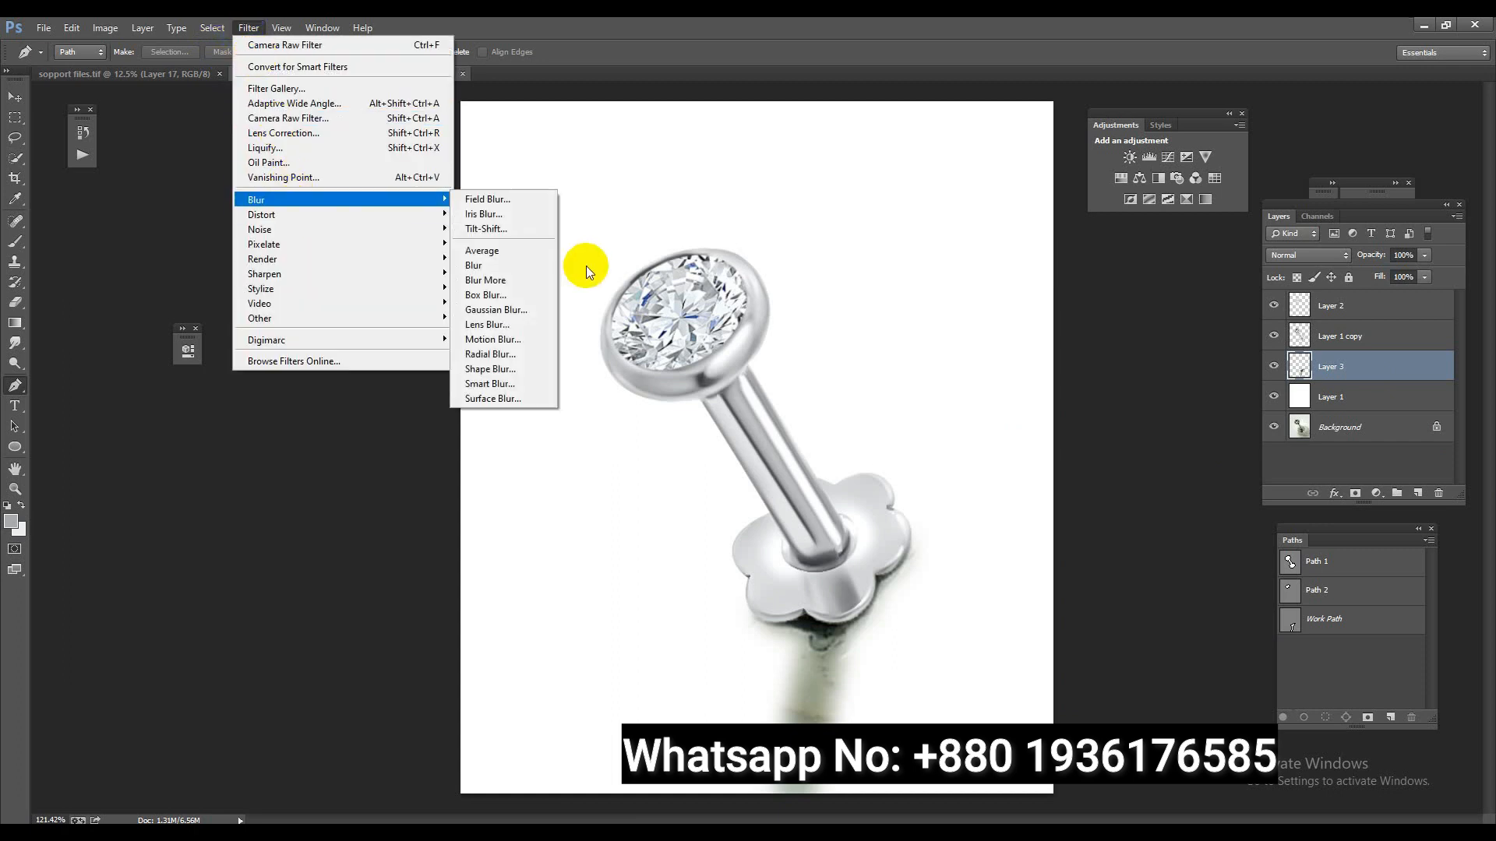
click(502, 309)
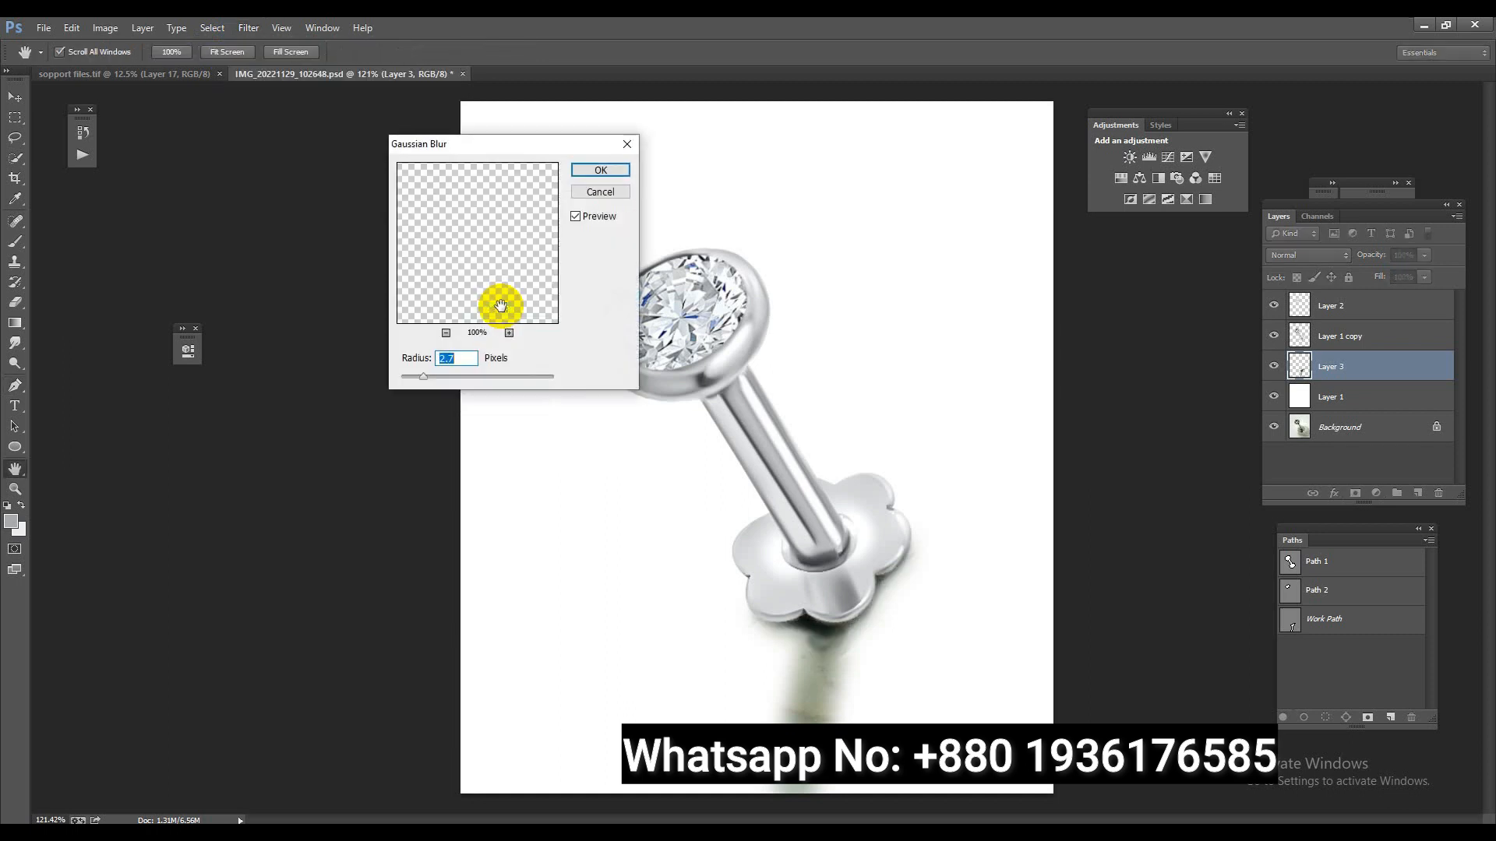
click(464, 378)
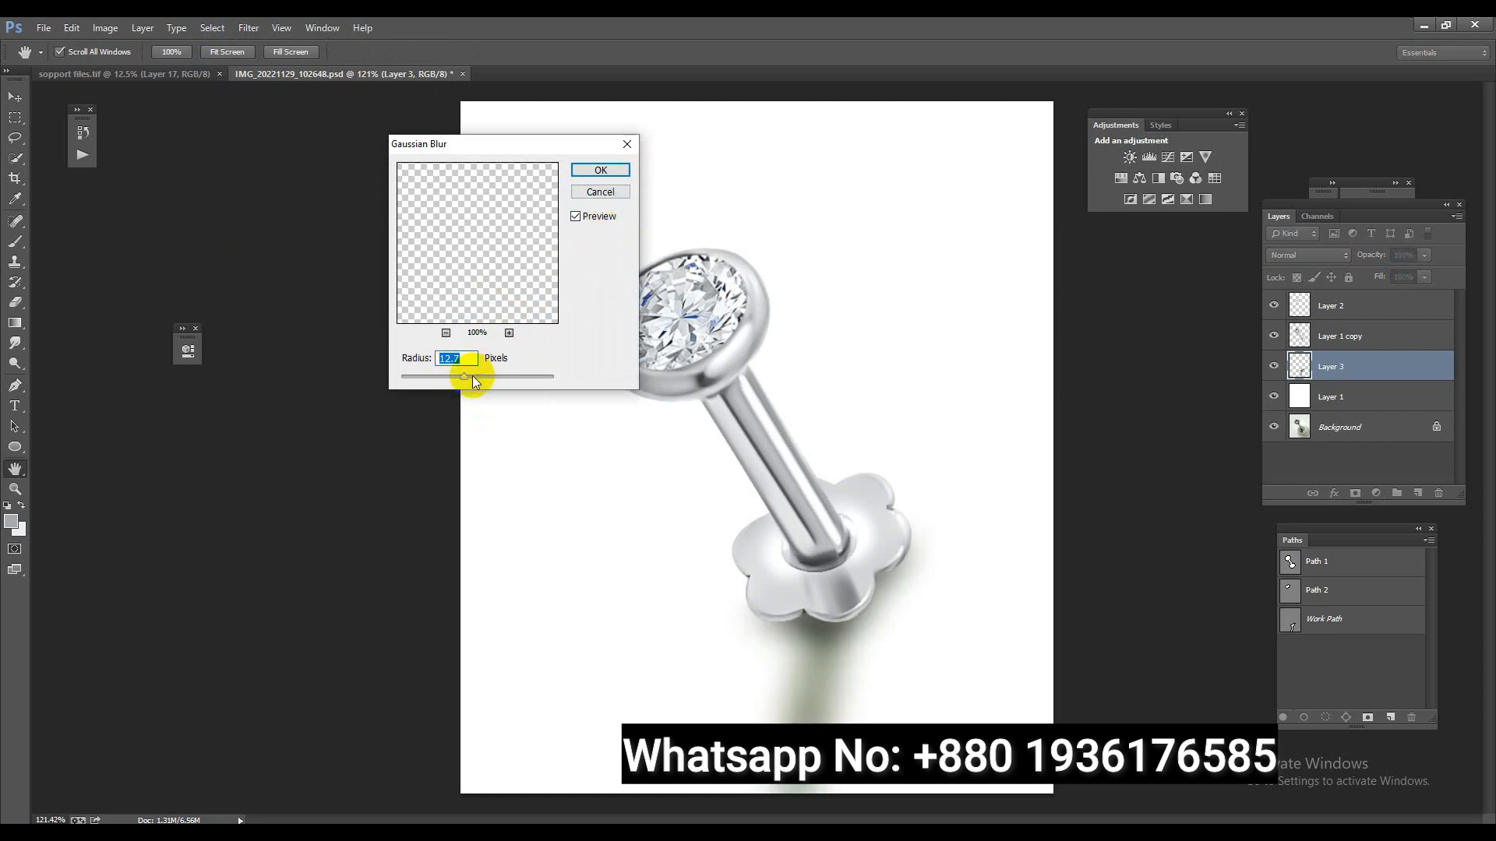
click(472, 377)
click(465, 378)
drag(467, 380, 474, 381)
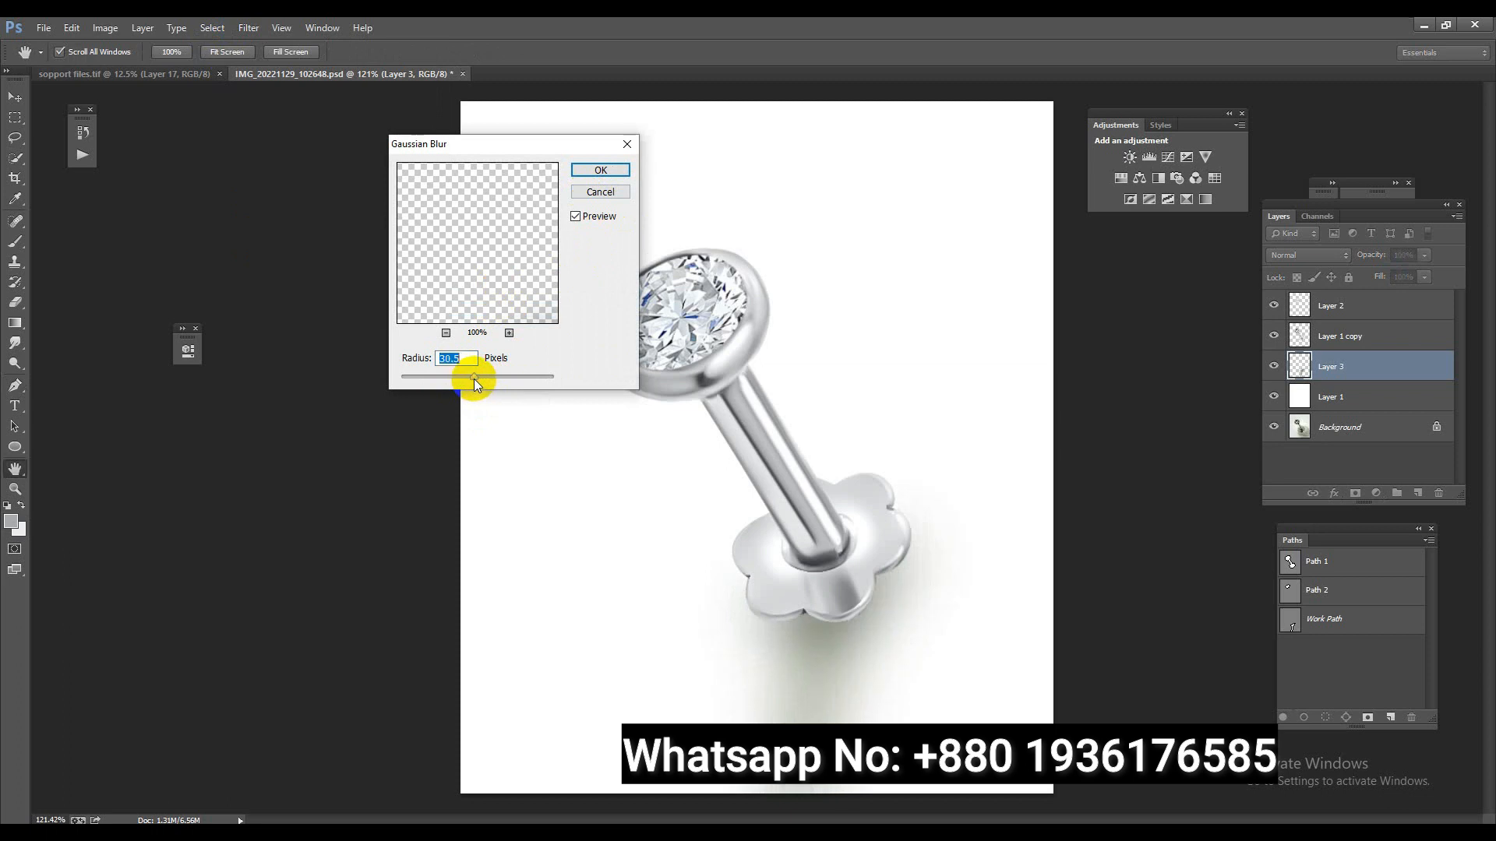
drag(471, 378, 470, 378)
click(611, 170)
Lower the fill of the blurred shadow layer to 46%.
key(p)
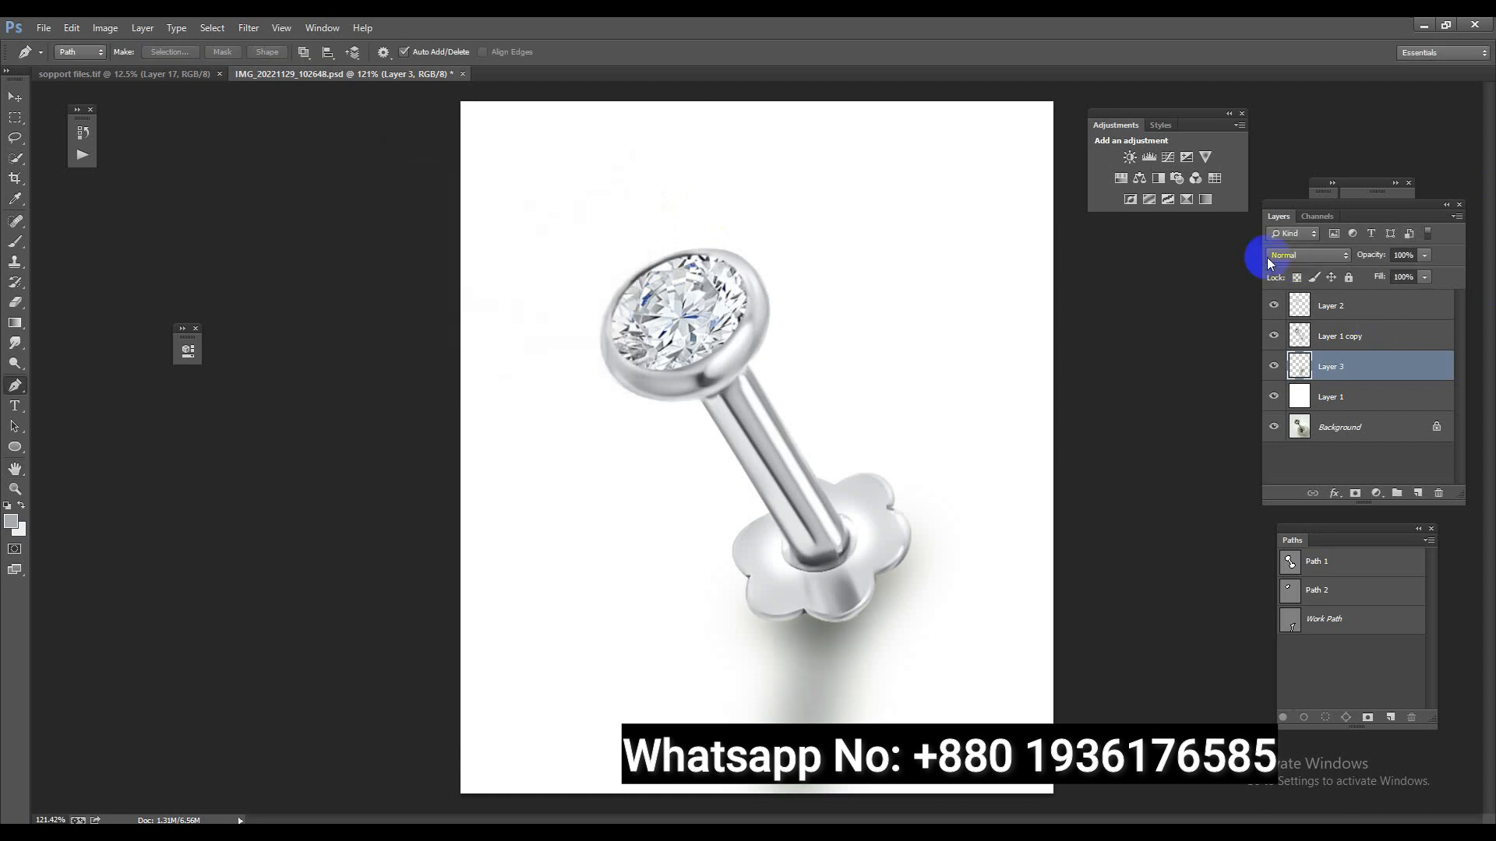
click(1426, 278)
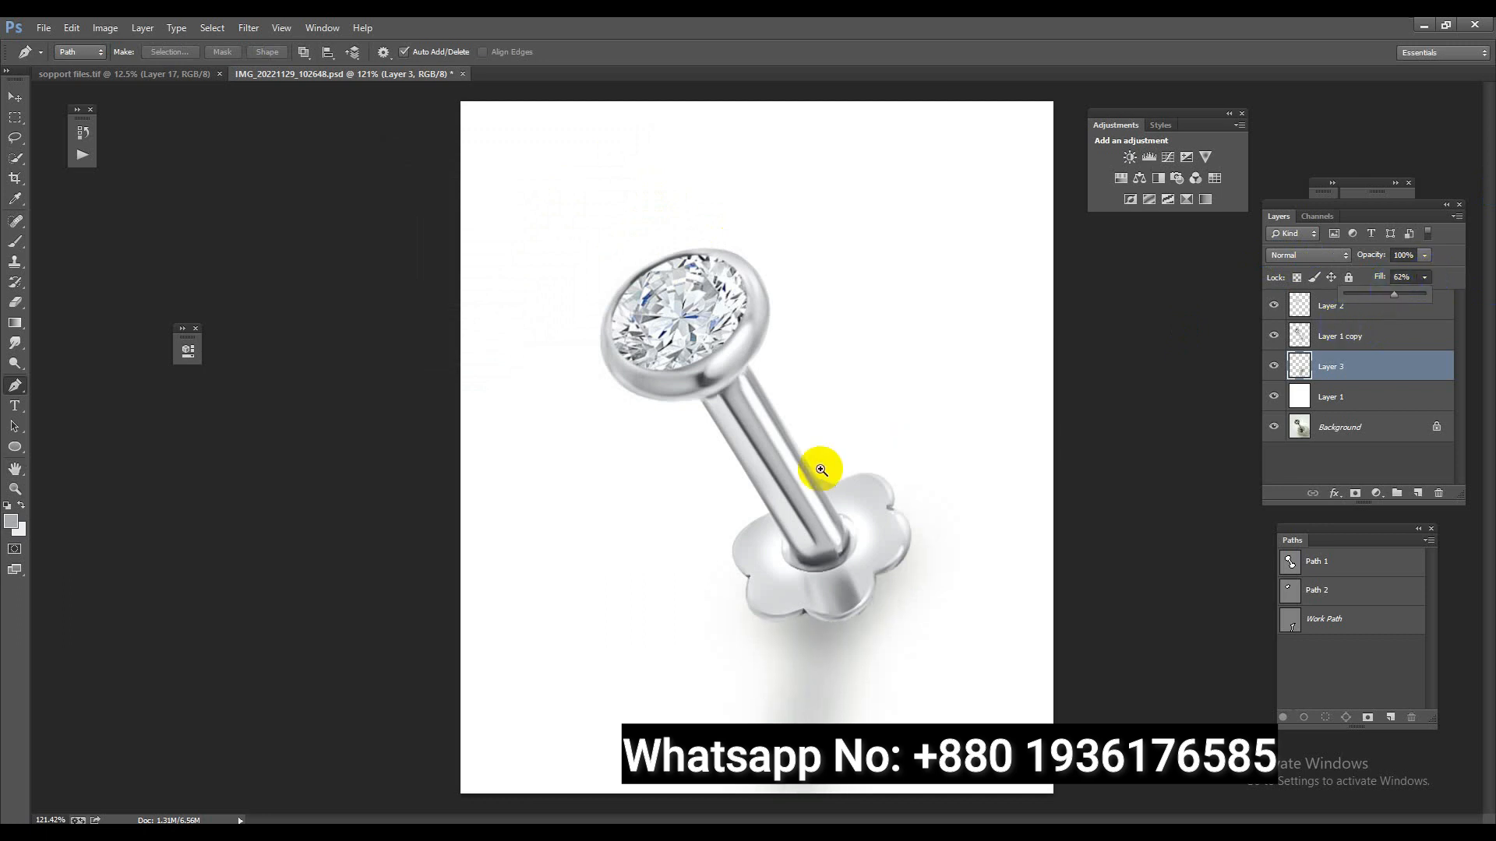
drag(1391, 298, 1387, 299)
Compare the finished stud and its softened shadow with the original photo by repeatedly isolating the Background layer and restoring the others.
drag(761, 507, 861, 568)
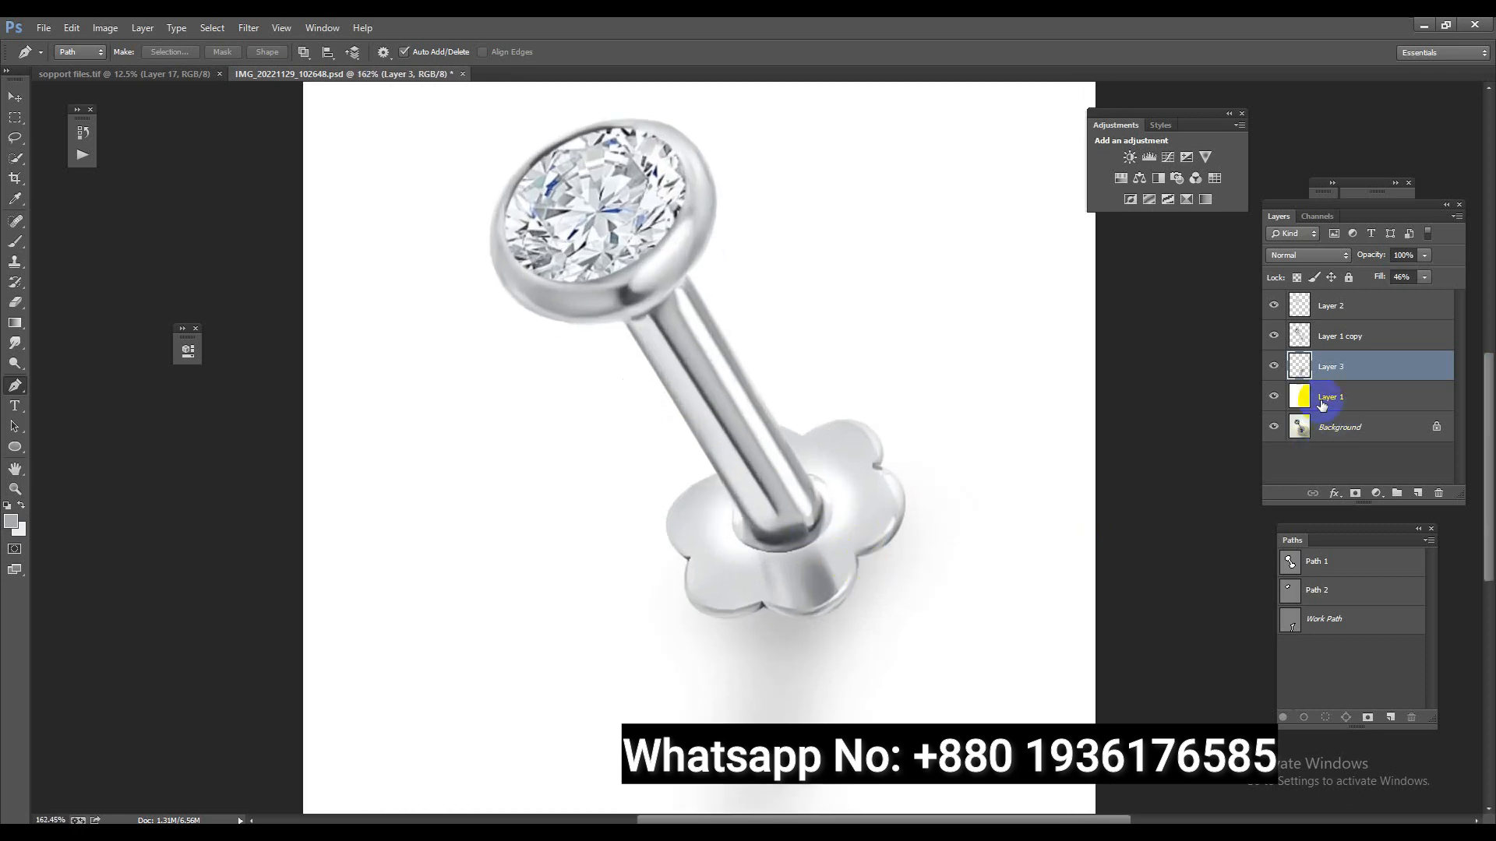
alt+click(1273, 427)
alt+click(1275, 428)
alt+click(1274, 429)
alt+click(1274, 428)
alt+click(1275, 428)
alt+click(1274, 428)
alt+click(1274, 428)
alt+click(1275, 428)
alt+click(1275, 428)
alt+click(1274, 428)
alt+click(1274, 429)
alt+click(1275, 428)
alt+click(1275, 428)
alt+click(1275, 429)
alt+click(1275, 428)
alt+click(1275, 429)
alt+click(1274, 429)
alt+click(1275, 429)
alt+click(1274, 428)
alt+click(1274, 428)
alt+click(1274, 429)
alt+click(1275, 428)
alt+click(1275, 428)
alt+click(1274, 428)
alt+click(1275, 429)
alt+click(1275, 428)
mouse_move(775, 494)
mouse_down()
mouse_move(521, 399)
mouse_move(796, 508)
mouse_move(850, 561)
mouse_up()
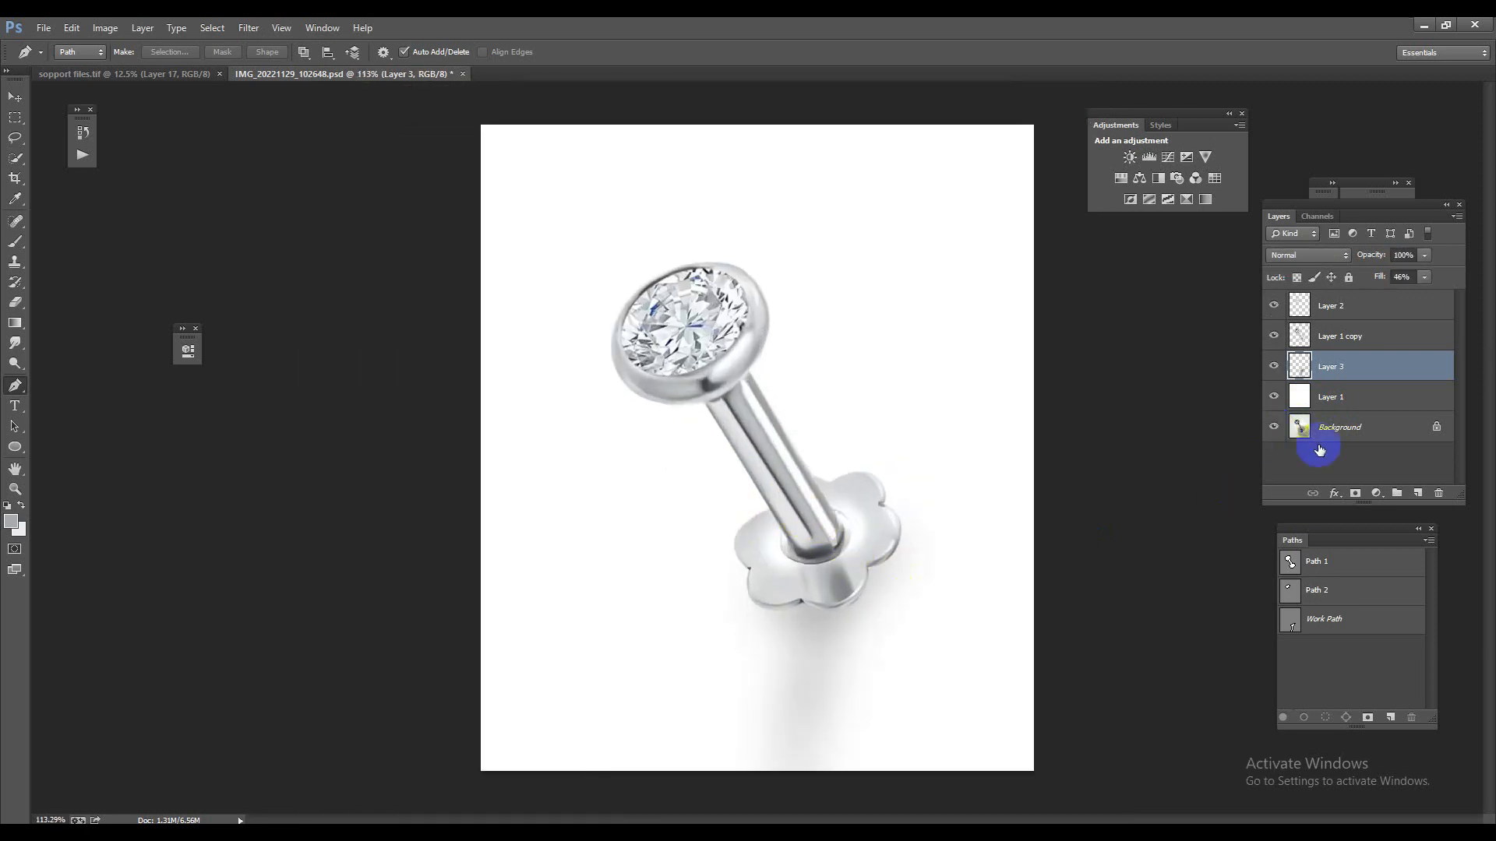
drag(545, 554, 522, 505)
drag(698, 535, 768, 587)
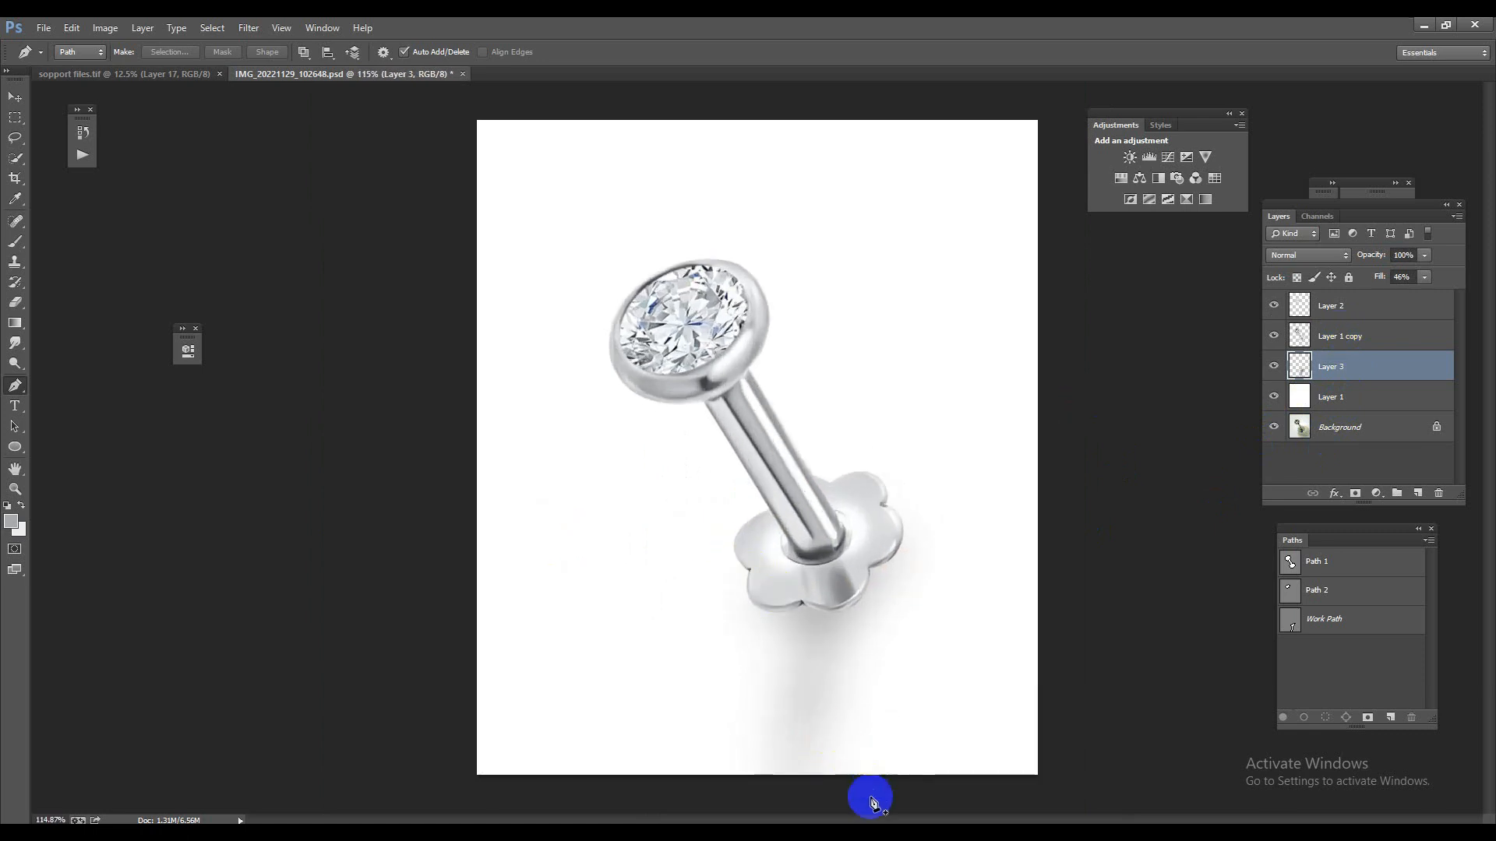